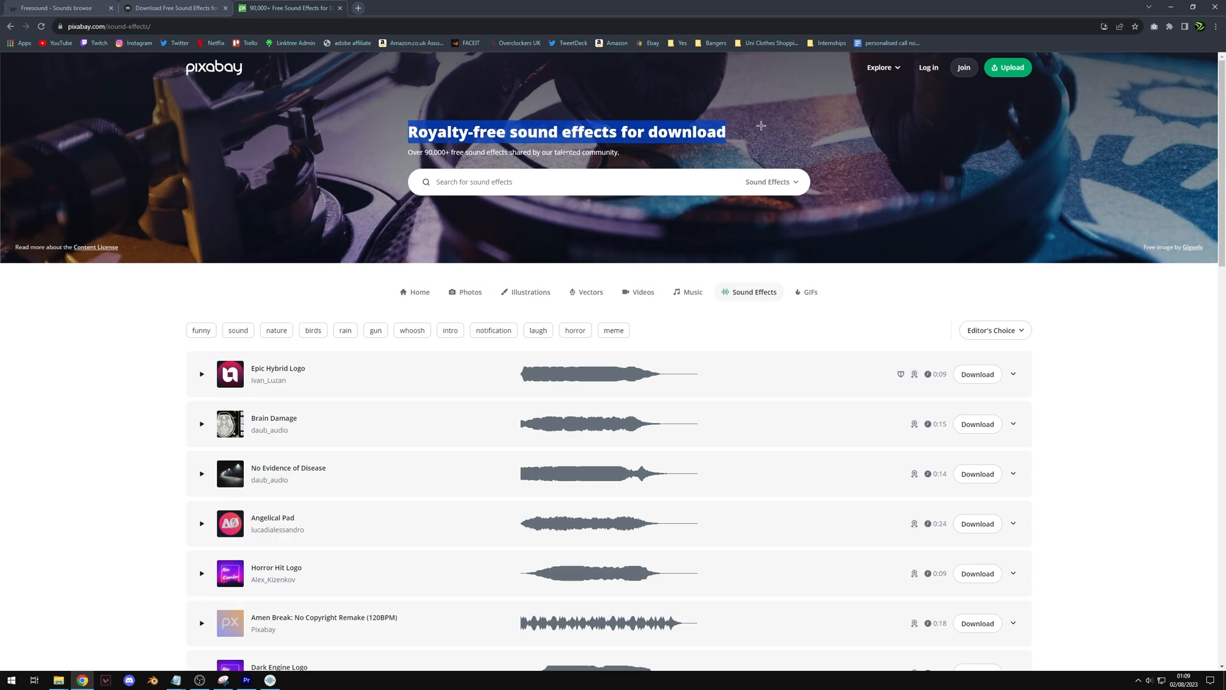
Step: Look through the list of royalty-free sound effects on Pixabay
scroll(716, 187, down, 5)
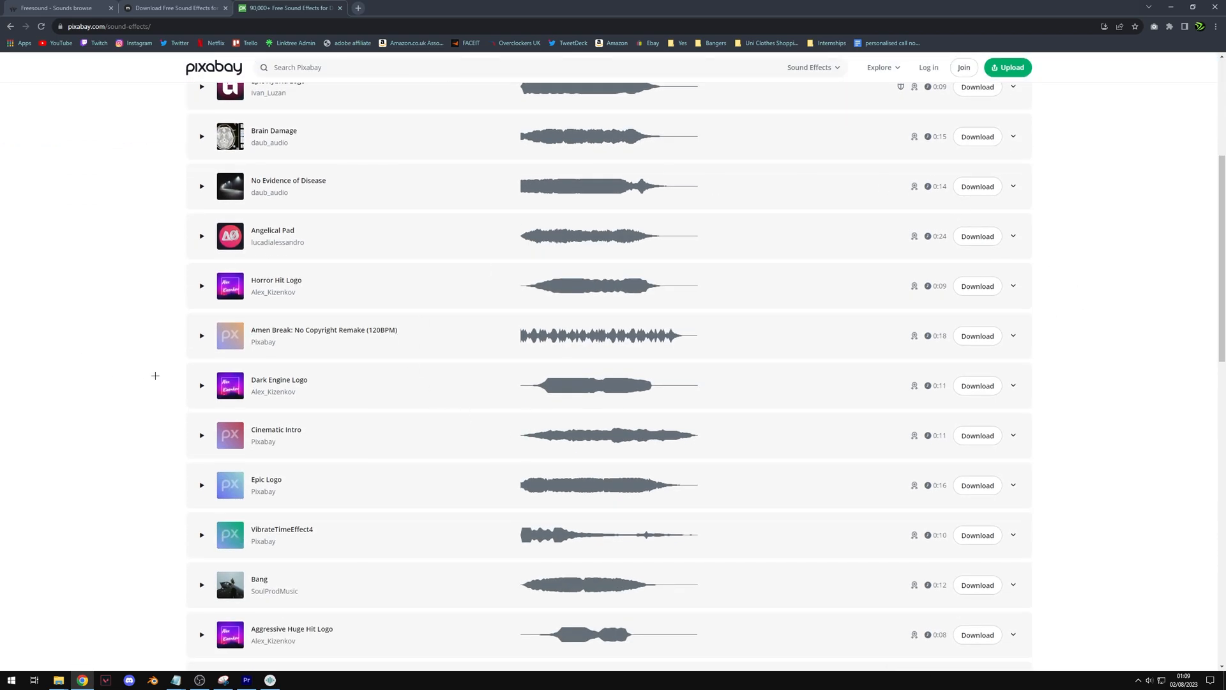
scroll(145, 364, down, 6)
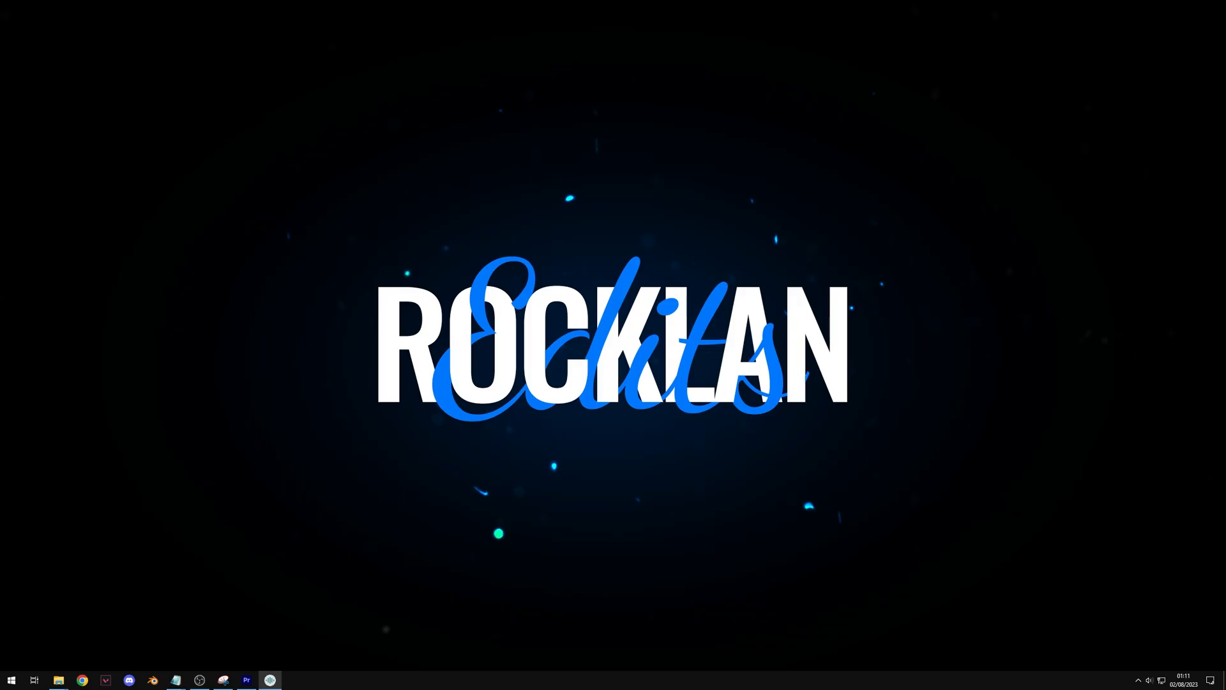
Step: Switch to Soundly and browse the Aircraft, Alarms, Ambience and Animals categories of the Soundly Free library
drag(0, 409, 569, 183)
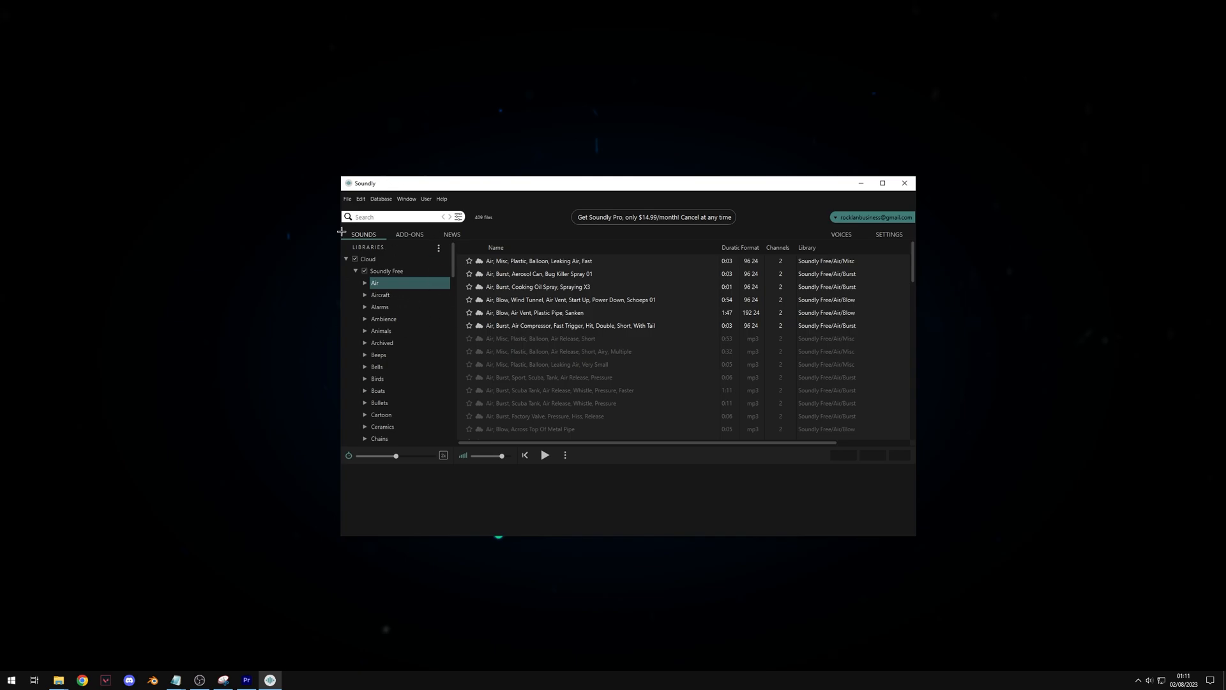
drag(342, 232, 346, 224)
click(404, 292)
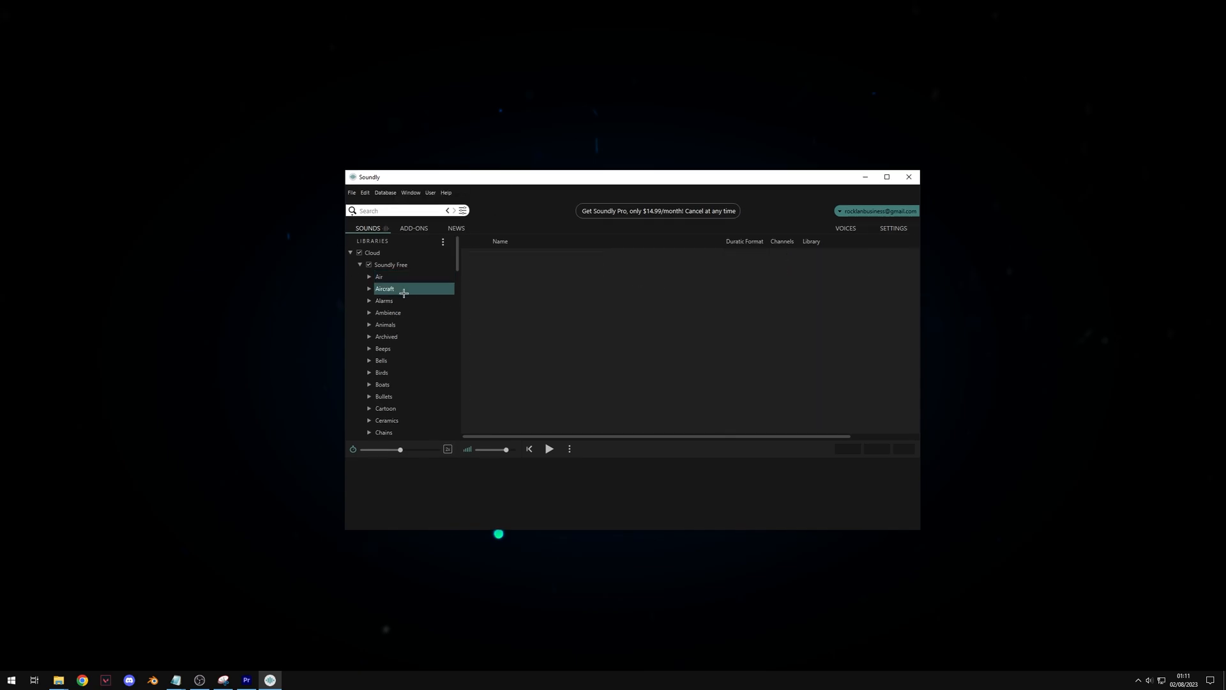
click(405, 301)
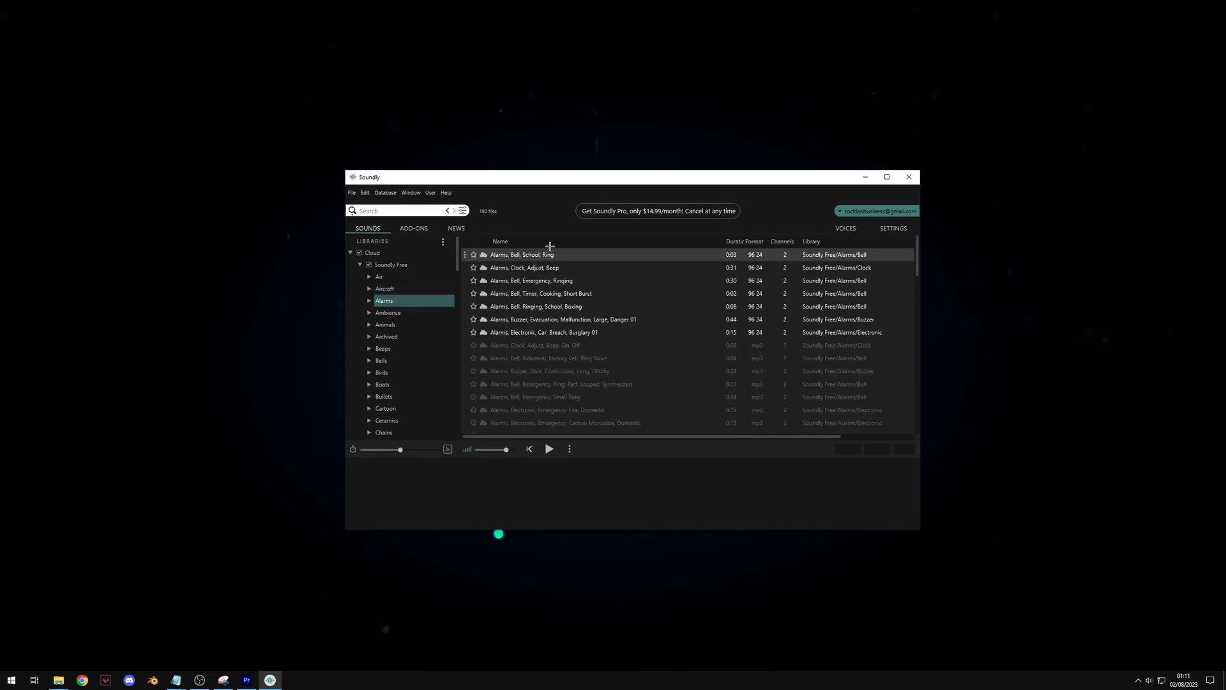
click(404, 312)
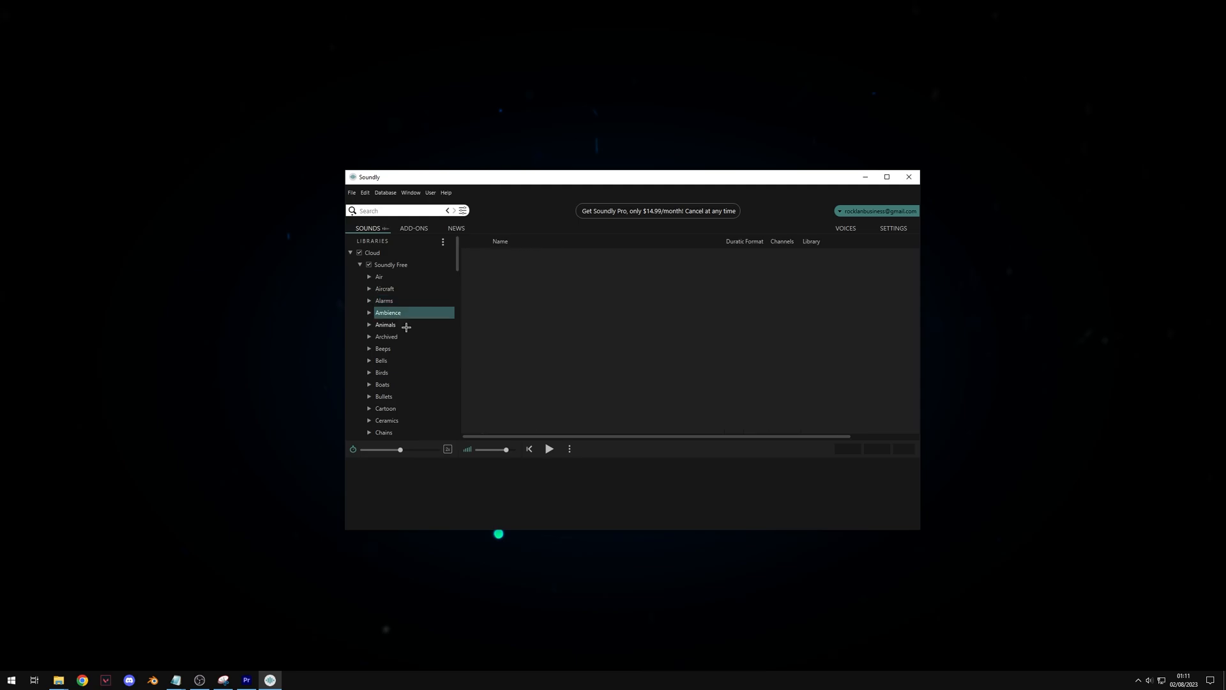
click(406, 327)
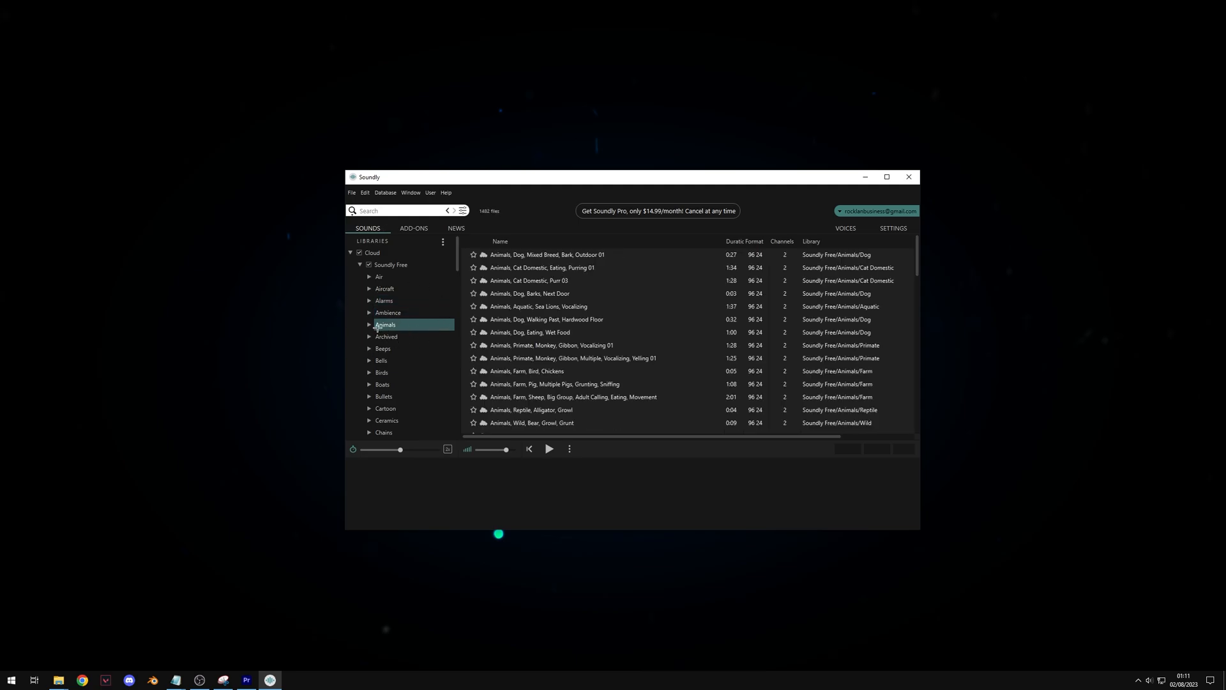
scroll(395, 316, down, 2)
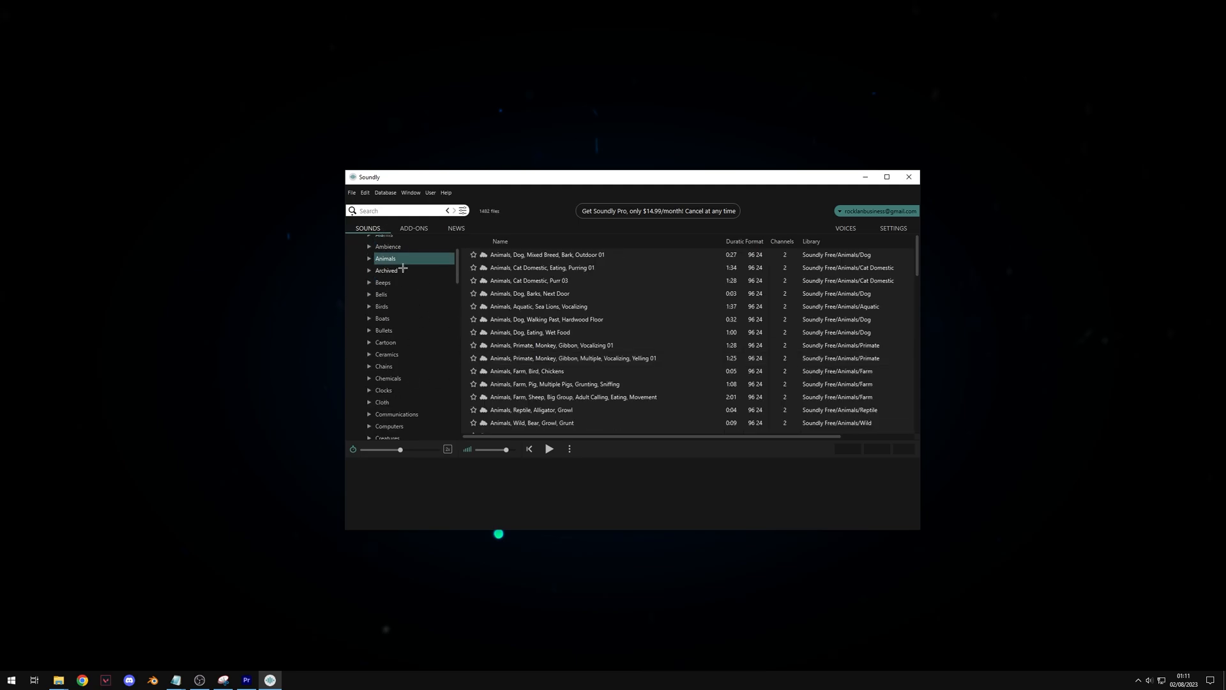
scroll(415, 281, down, 10)
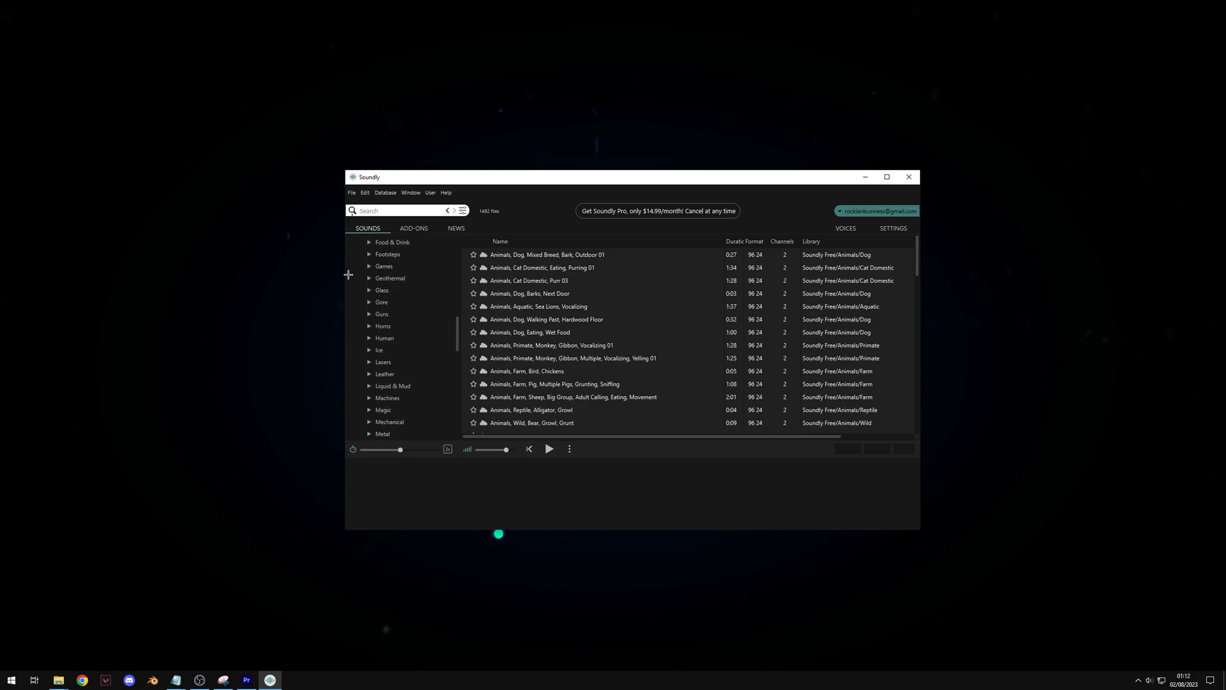
Step: Browse the Guns, Mechanical, Machines and Rain categories of the Soundly Free library
click(399, 314)
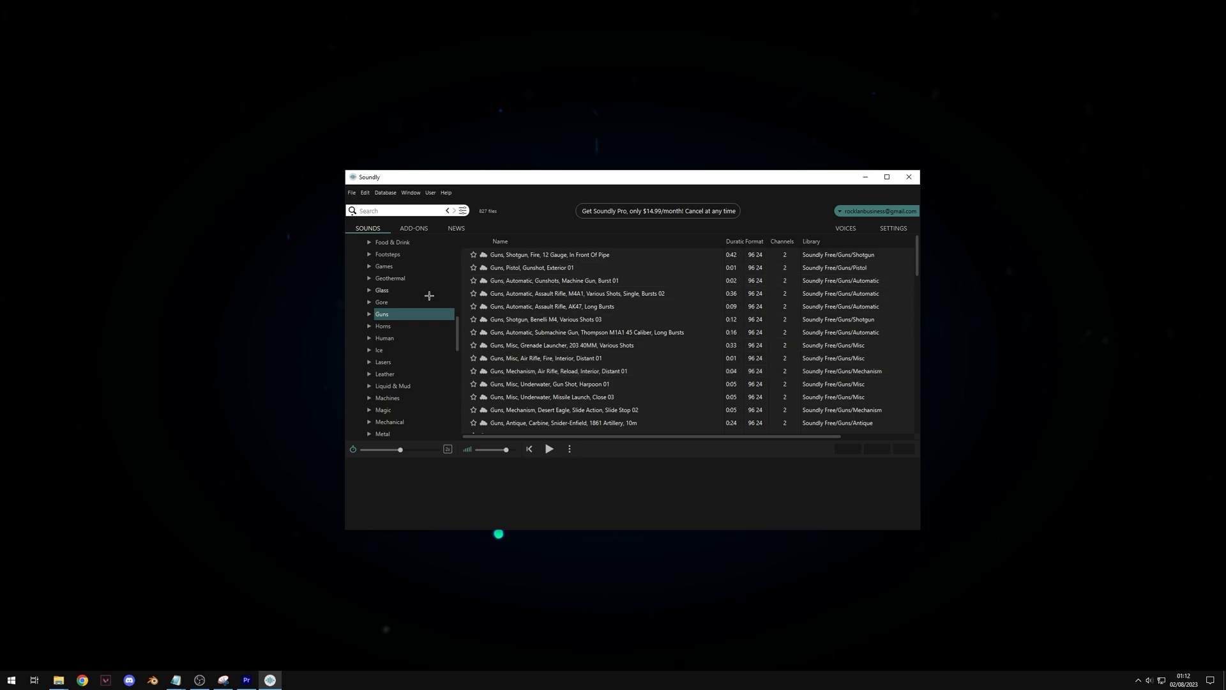
scroll(429, 295, down, 2)
click(391, 356)
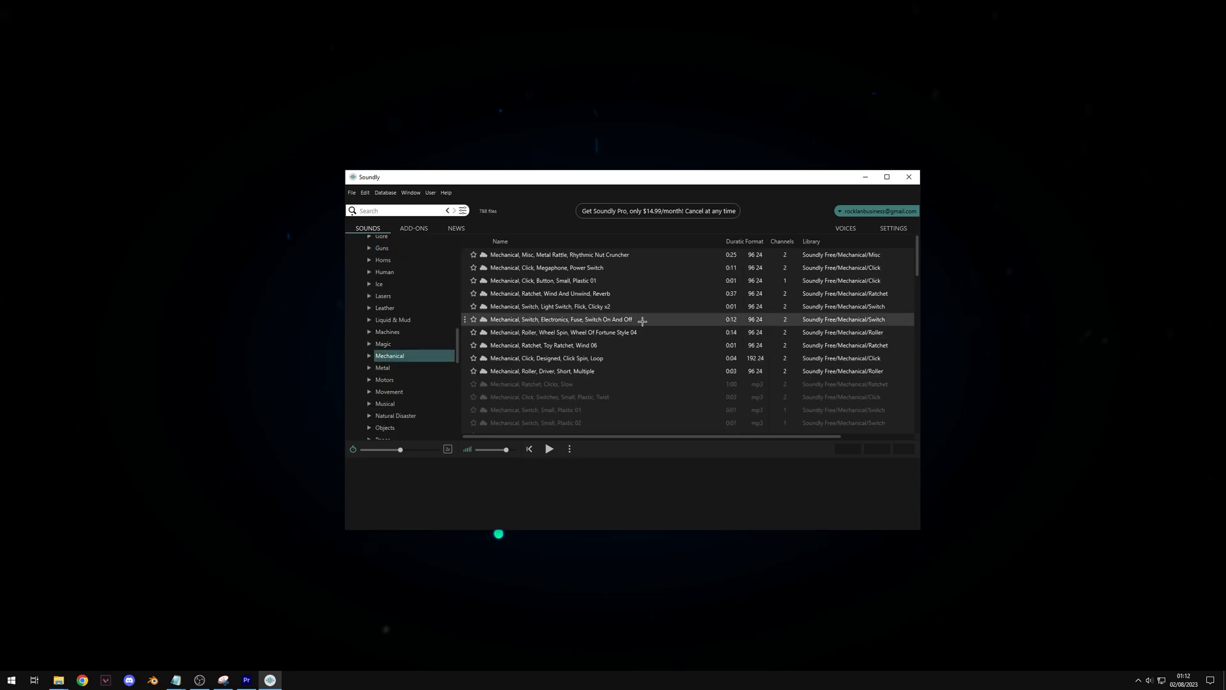
click(443, 333)
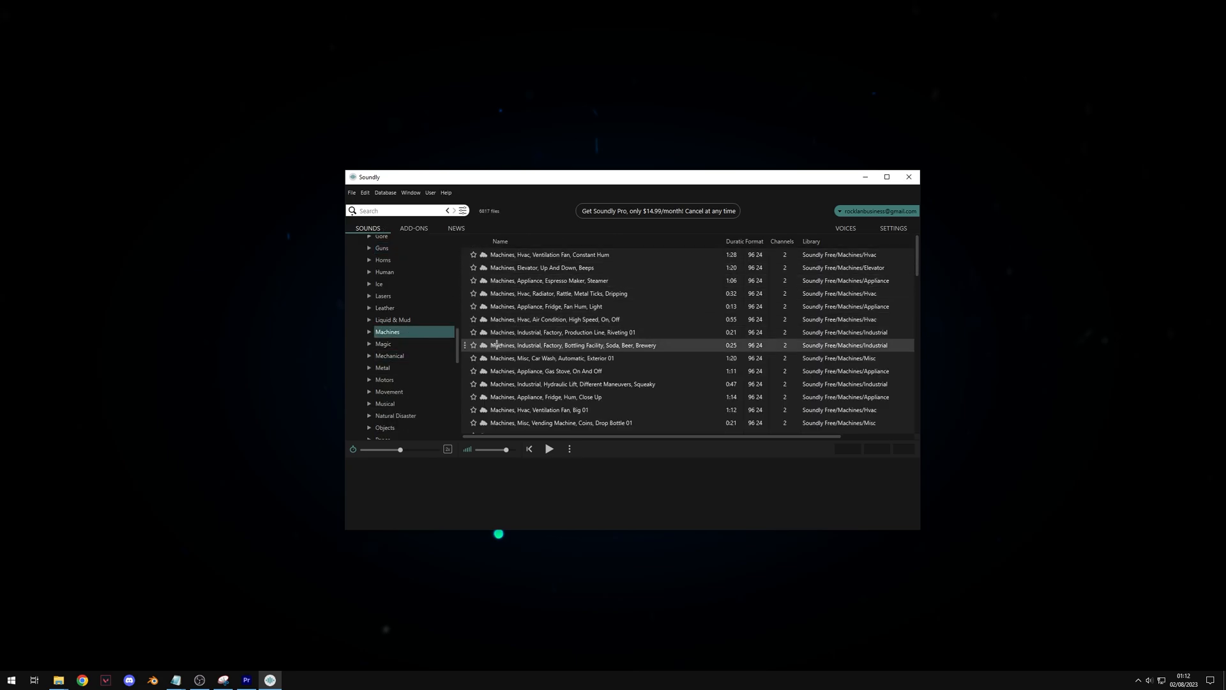
scroll(382, 364, down, 2)
click(382, 397)
scroll(377, 365, down, 3)
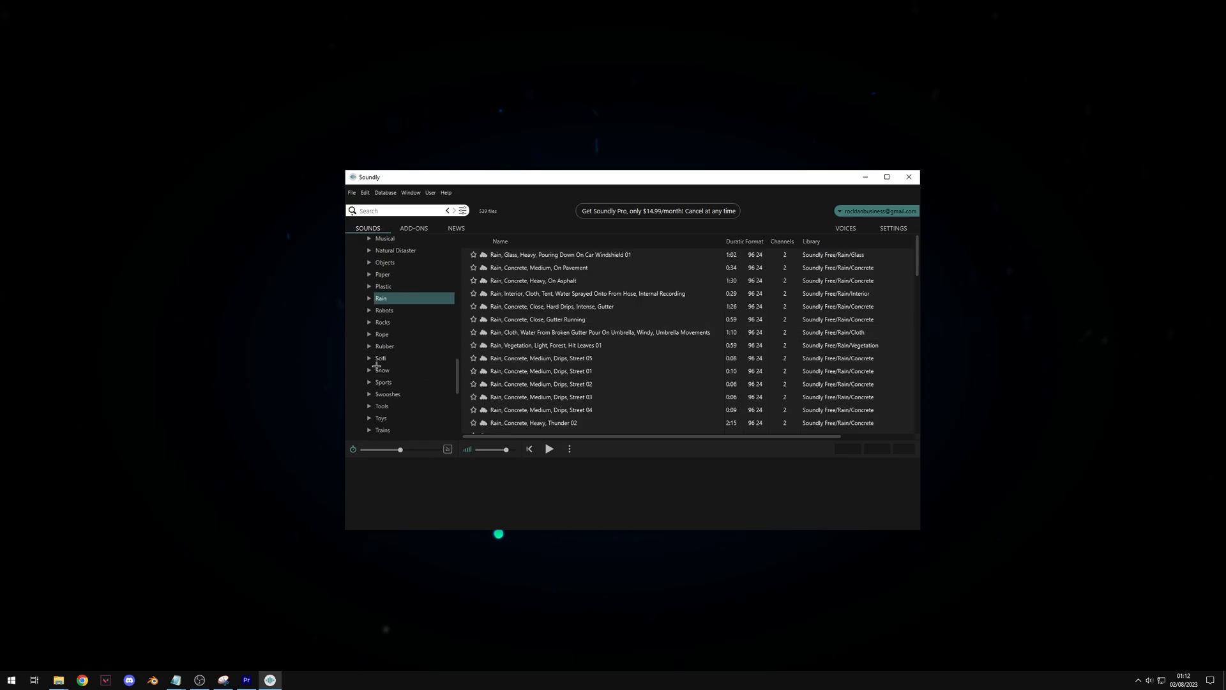
scroll(377, 366, down, 4)
scroll(407, 399, up, 3)
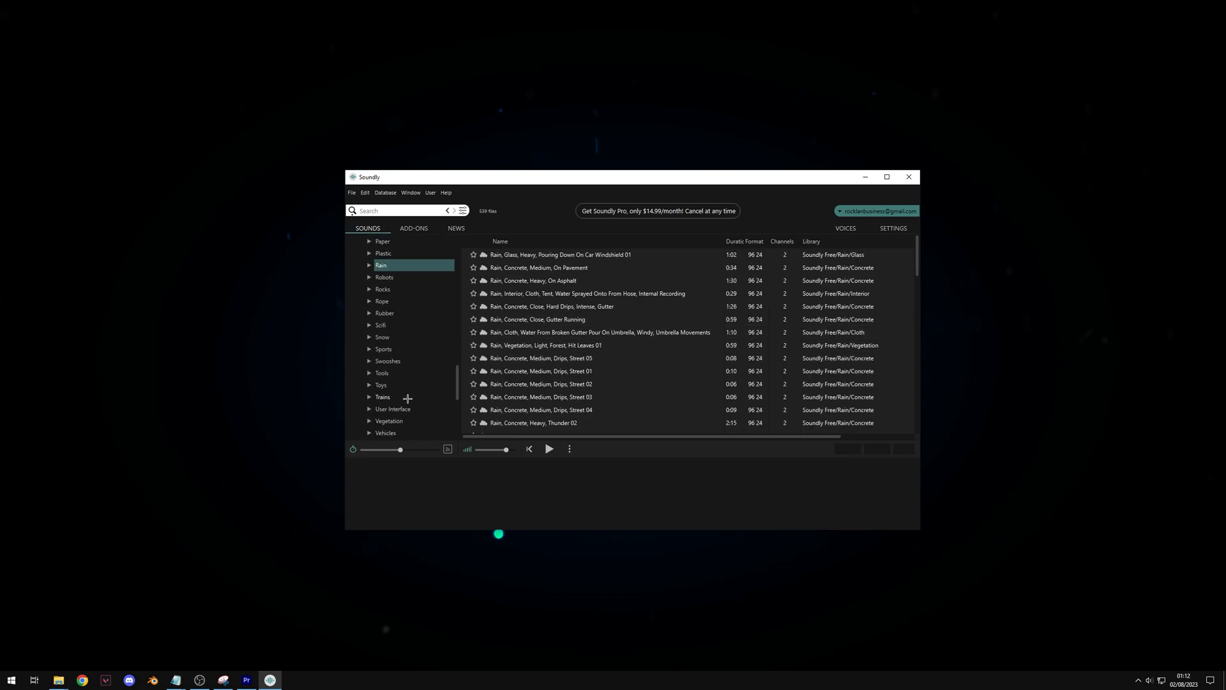
scroll(407, 396, up, 8)
Step: Preview the Guns sound "Automatic, Assault Rifle, M4A1, Various Shots, Single, Bursts 02", including its later bursts
click(407, 377)
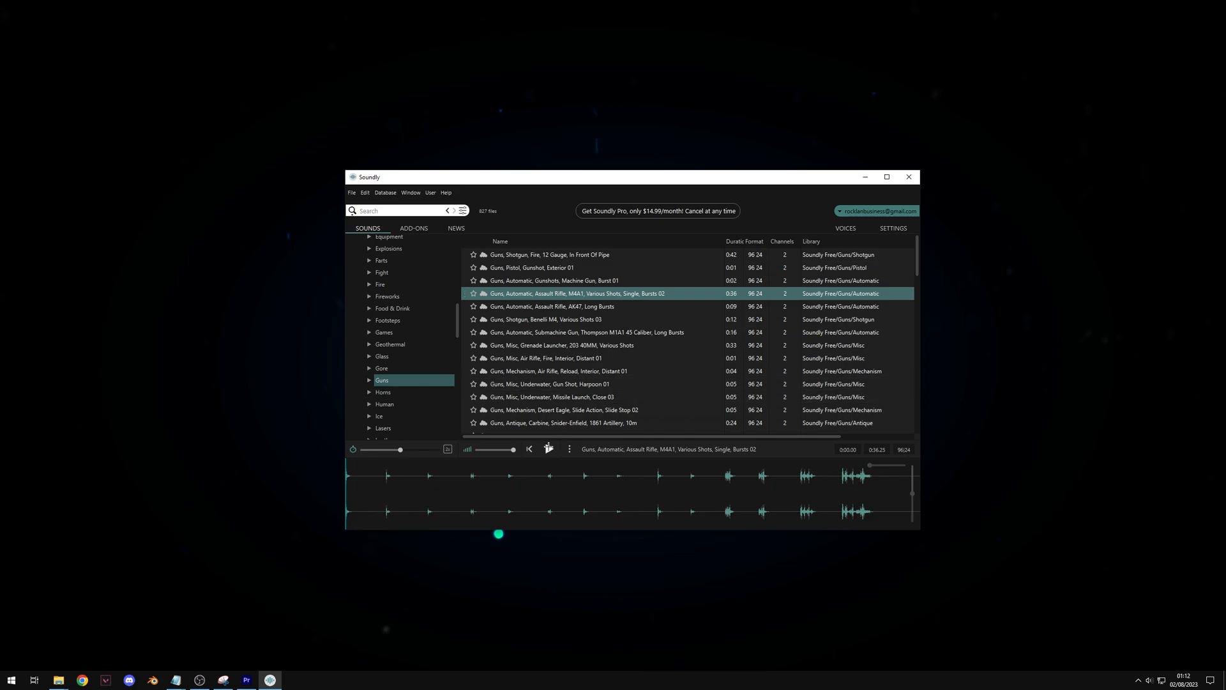
click(550, 449)
click(552, 449)
click(642, 476)
click(837, 468)
click(549, 449)
click(550, 449)
Step: Bring Soundly over the Premiere Pro project and place the last burst of the M4A1 sound on audio track A1
click(247, 679)
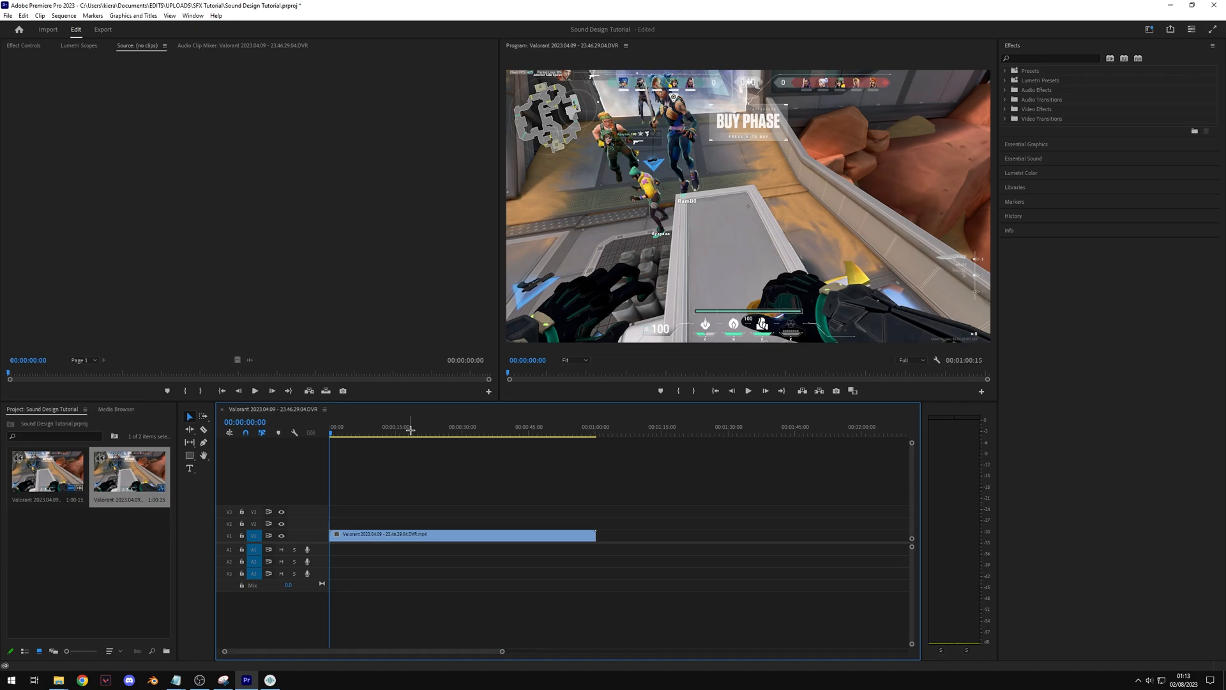
key(alt+Tab)
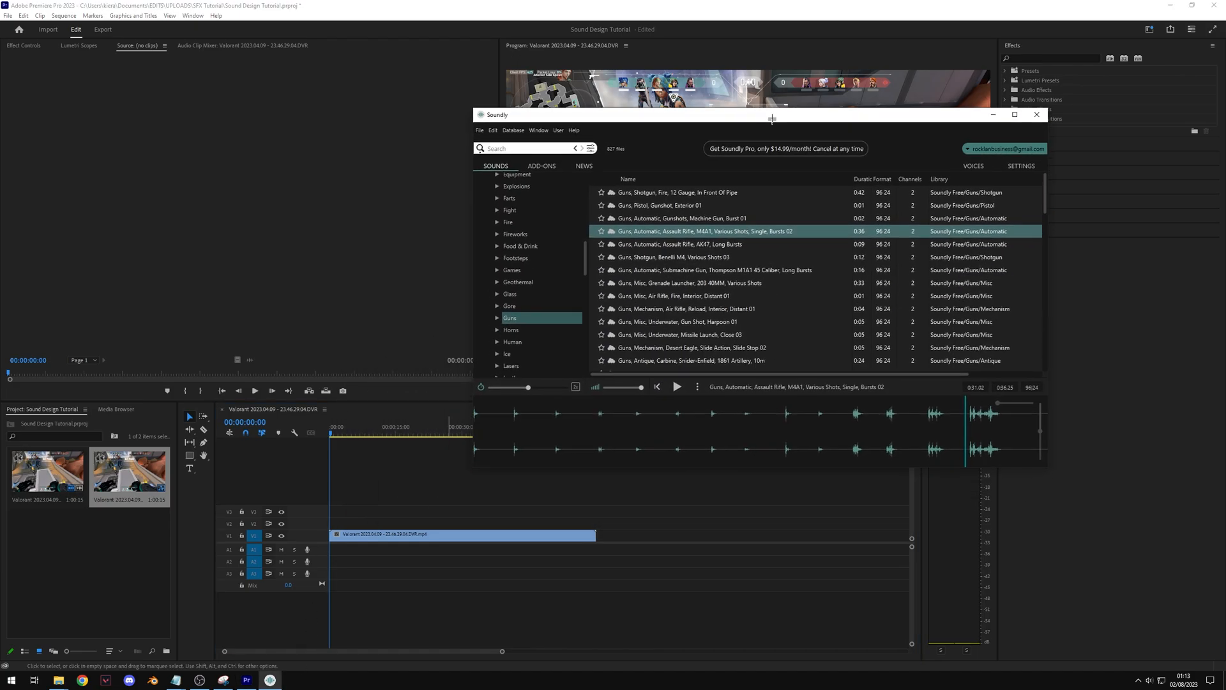
drag(772, 119, 710, 95)
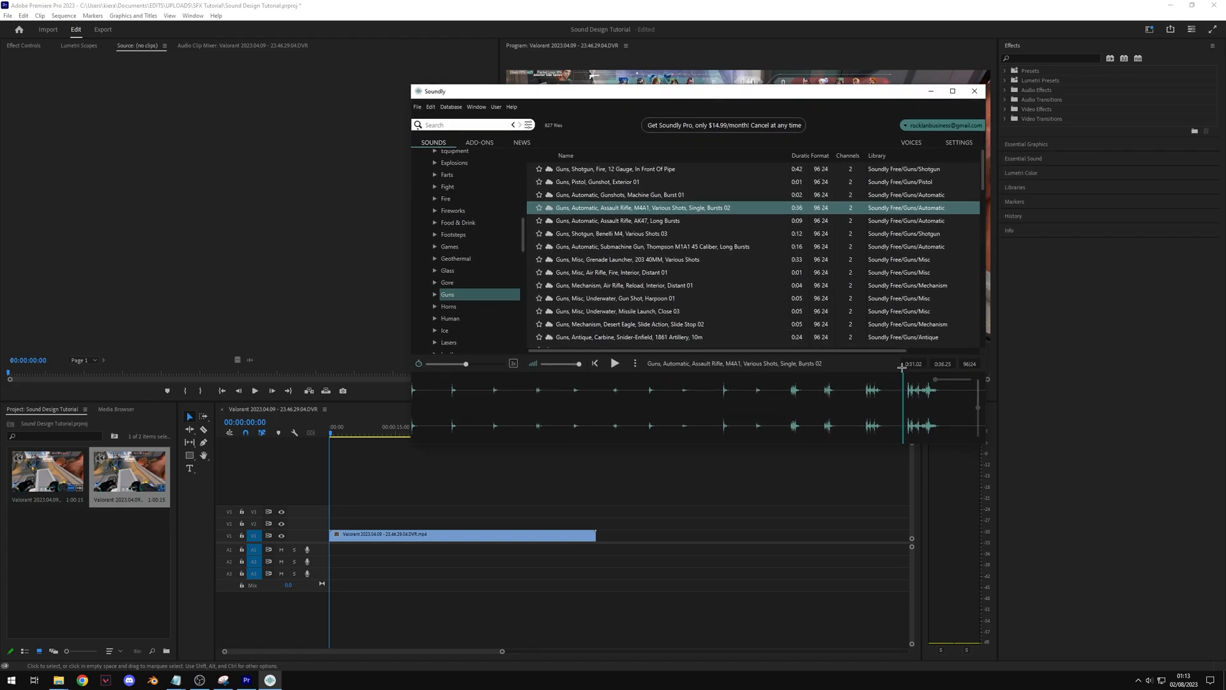
drag(905, 380, 391, 552)
Step: Play back the sequence from about 00:00:12:19 through the newly placed gun sound
click(385, 430)
key(equal)
key(equal)
key(equal)
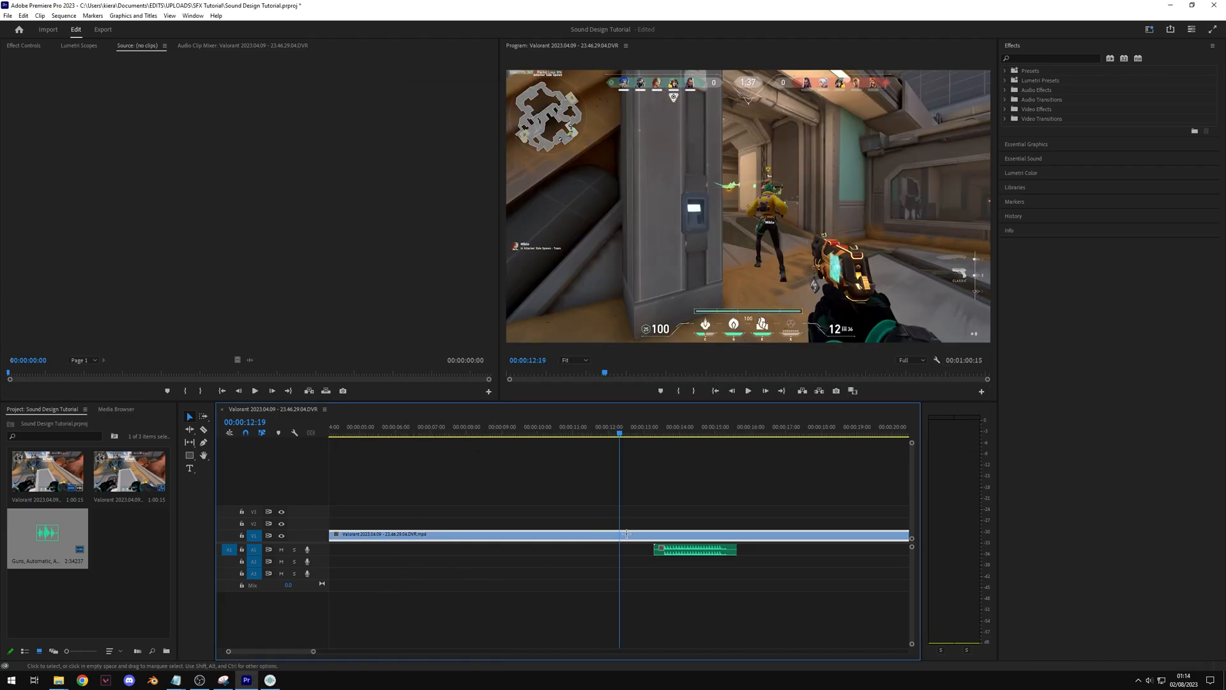
key(space)
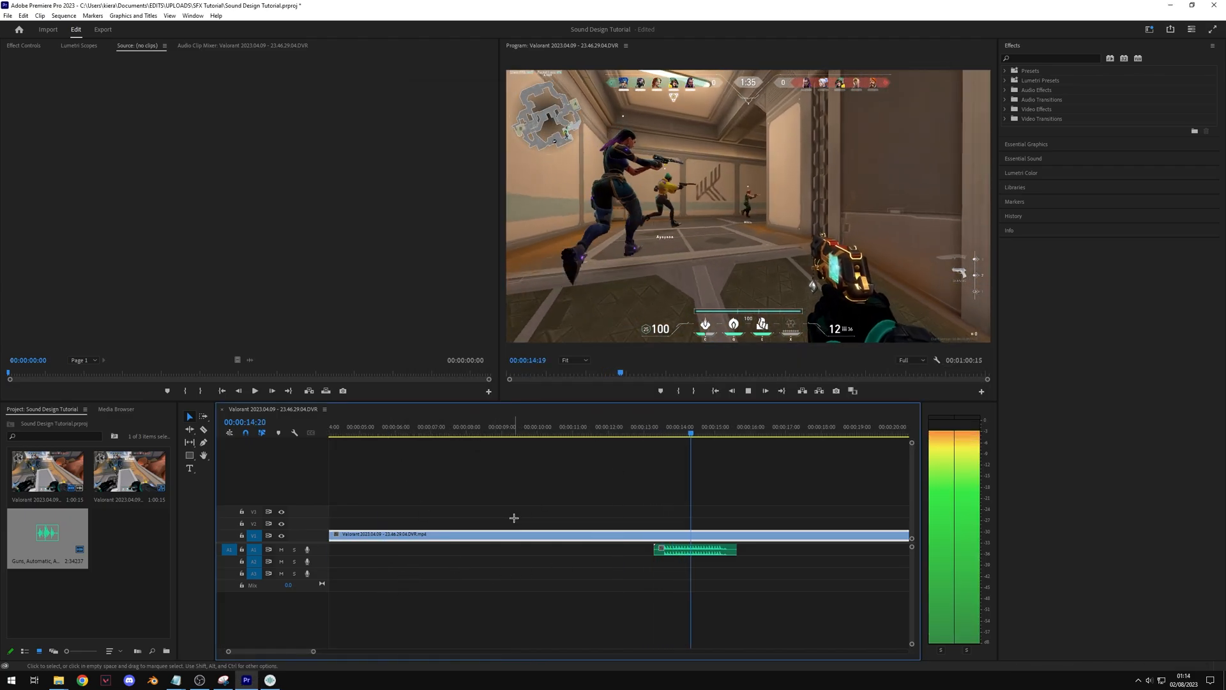
key(space)
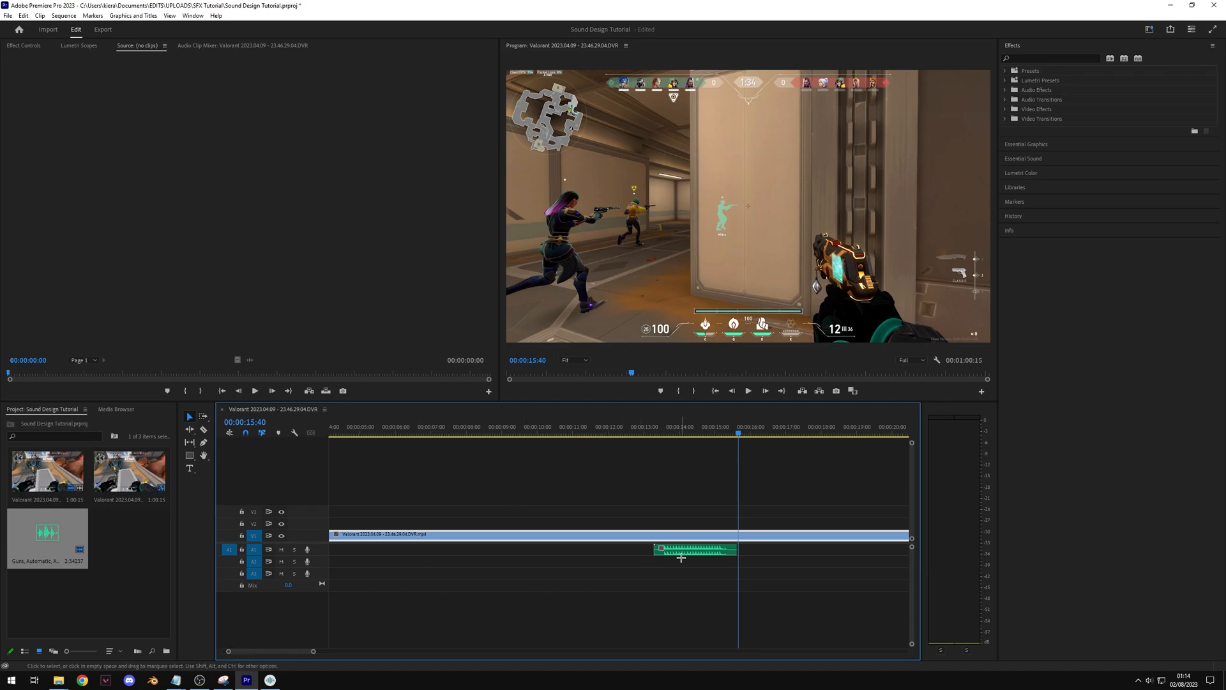
click(270, 679)
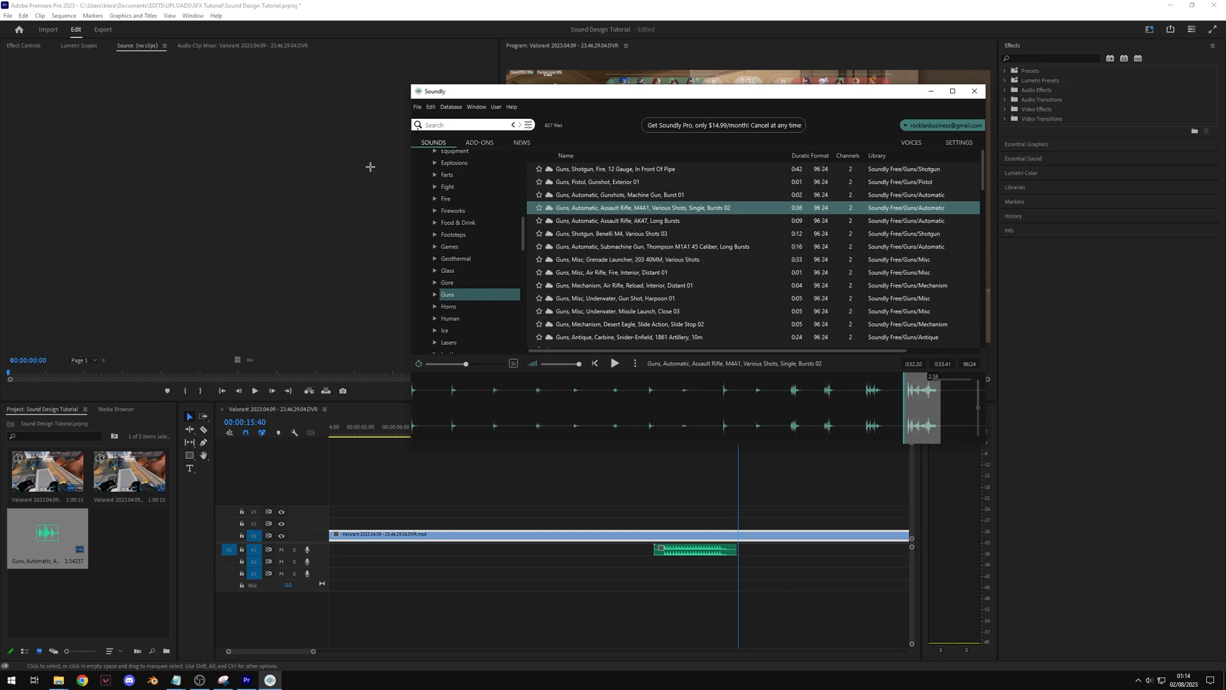
click(614, 614)
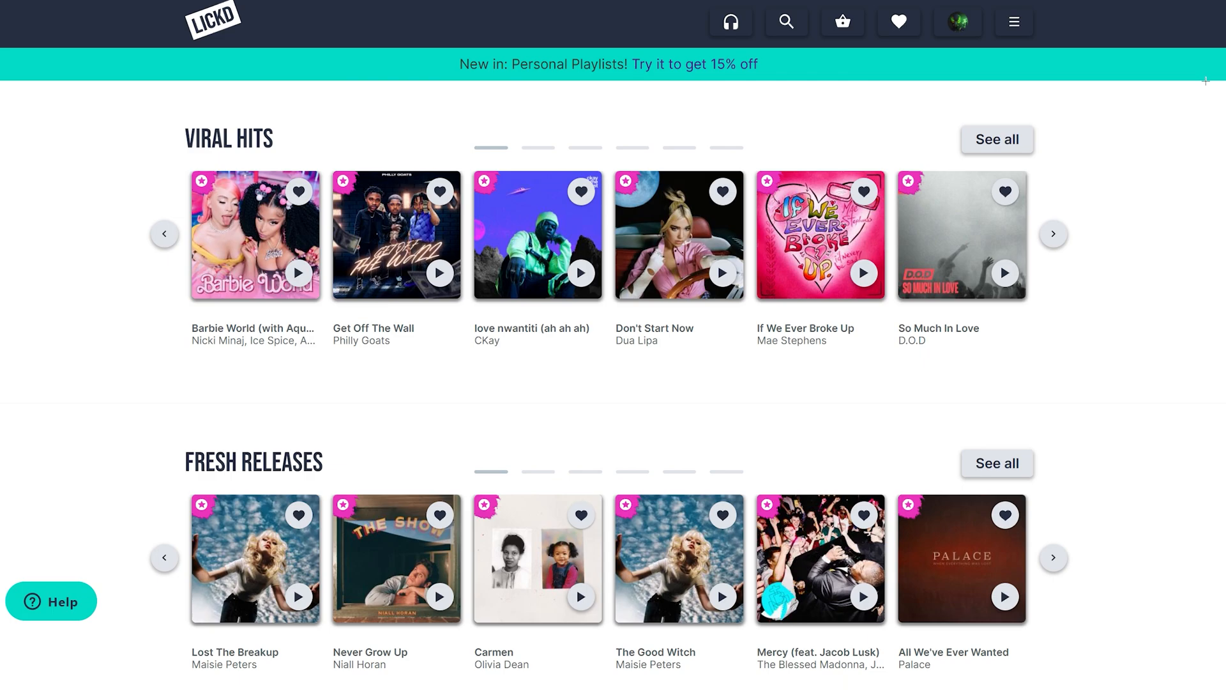
Step: Browse Lickd's Viral Hits and Fresh Releases rows and look through the Lickd Top Hits playlist on Spotify
click(1055, 237)
click(1055, 555)
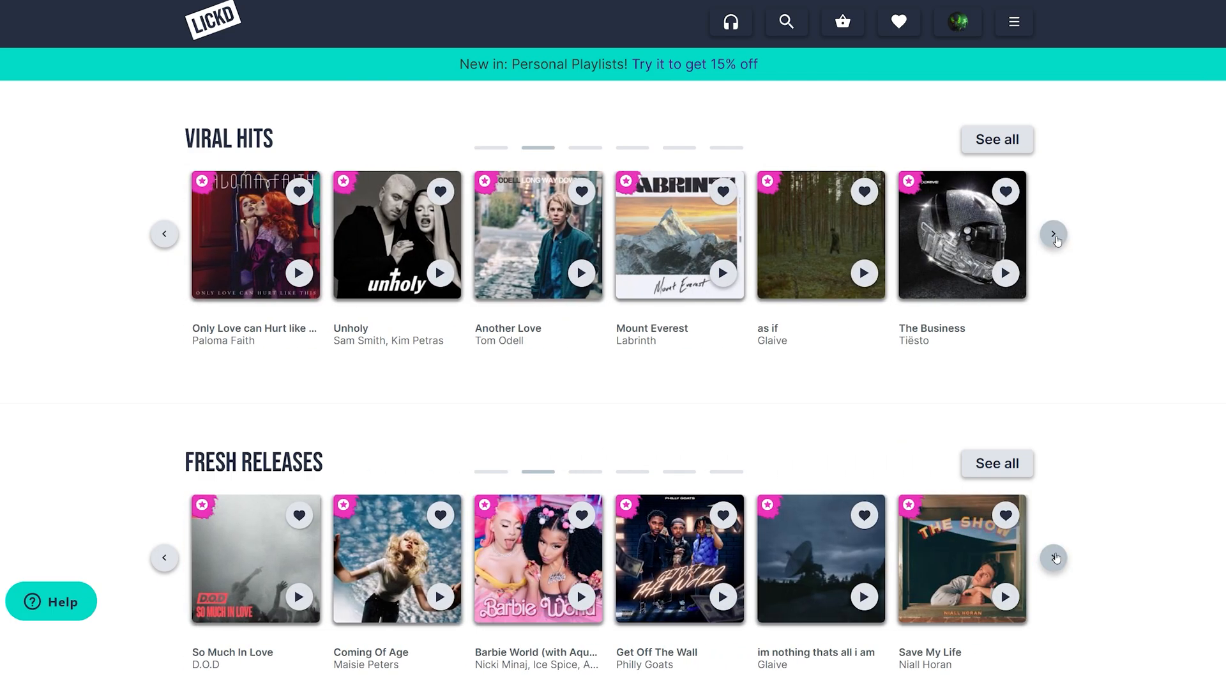
click(1055, 237)
click(1055, 554)
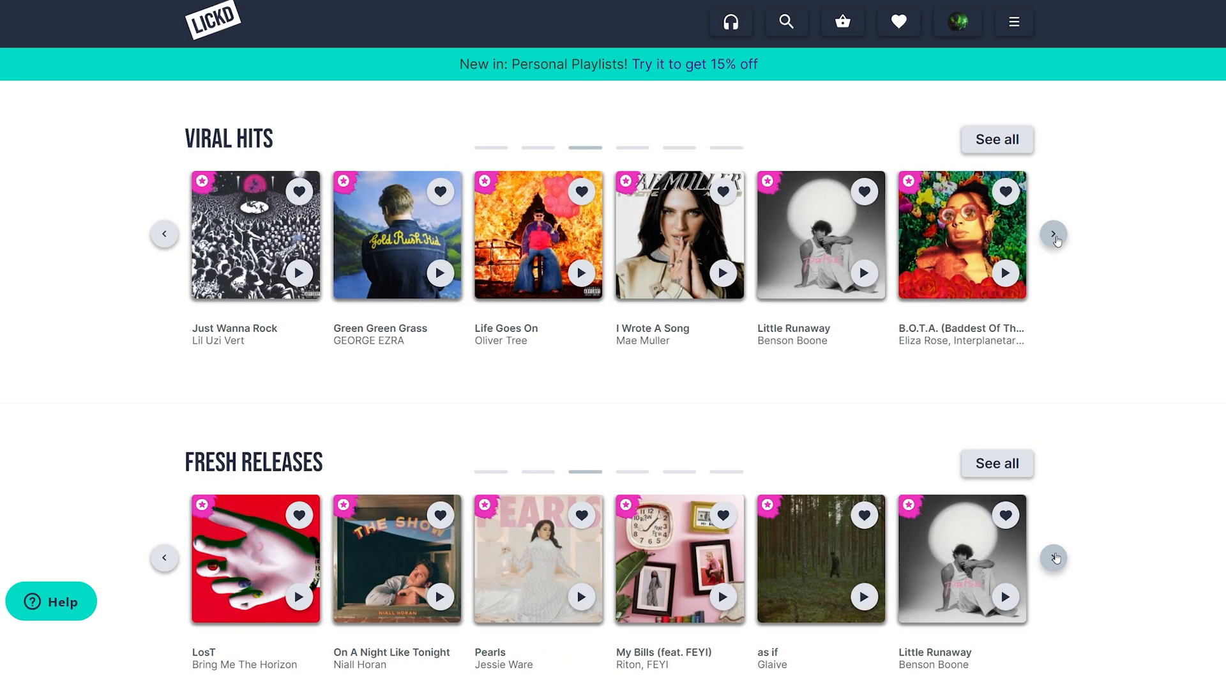
click(1055, 236)
click(1055, 556)
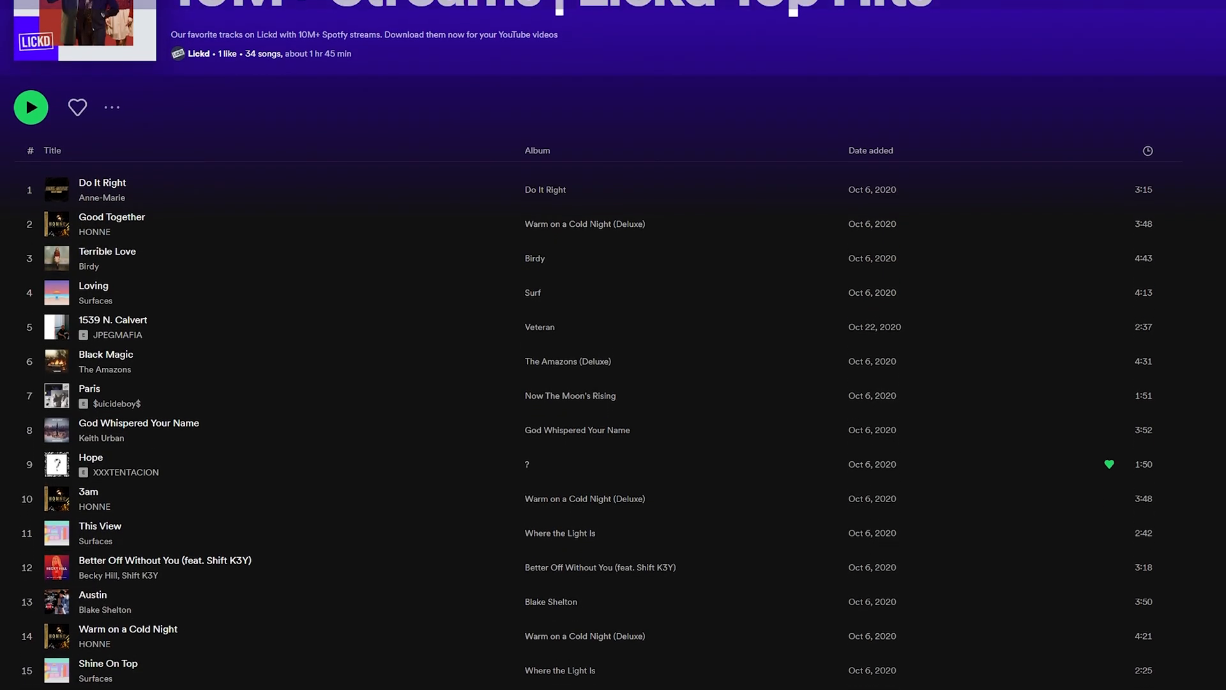
scroll(613, 396, down, 3)
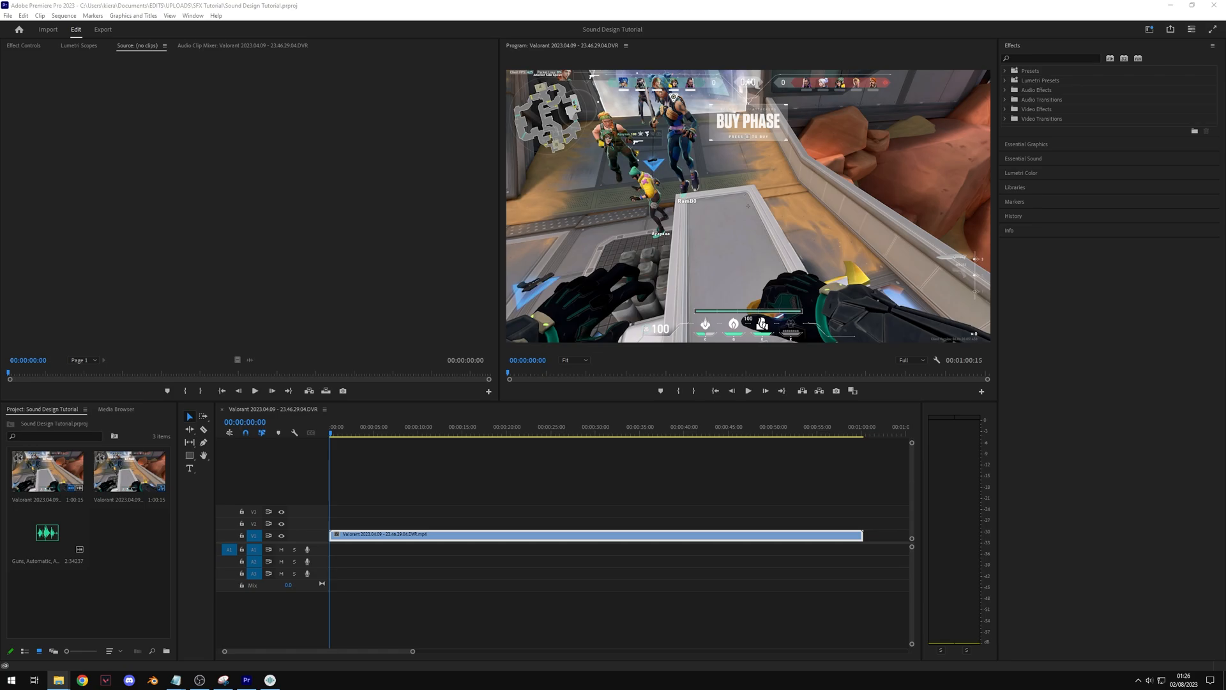
Step: Import bad-omens-just-pretend.mp3 into the Premiere Pro project and place it on track A1 at the sequence start
drag(34, 407, 150, 531)
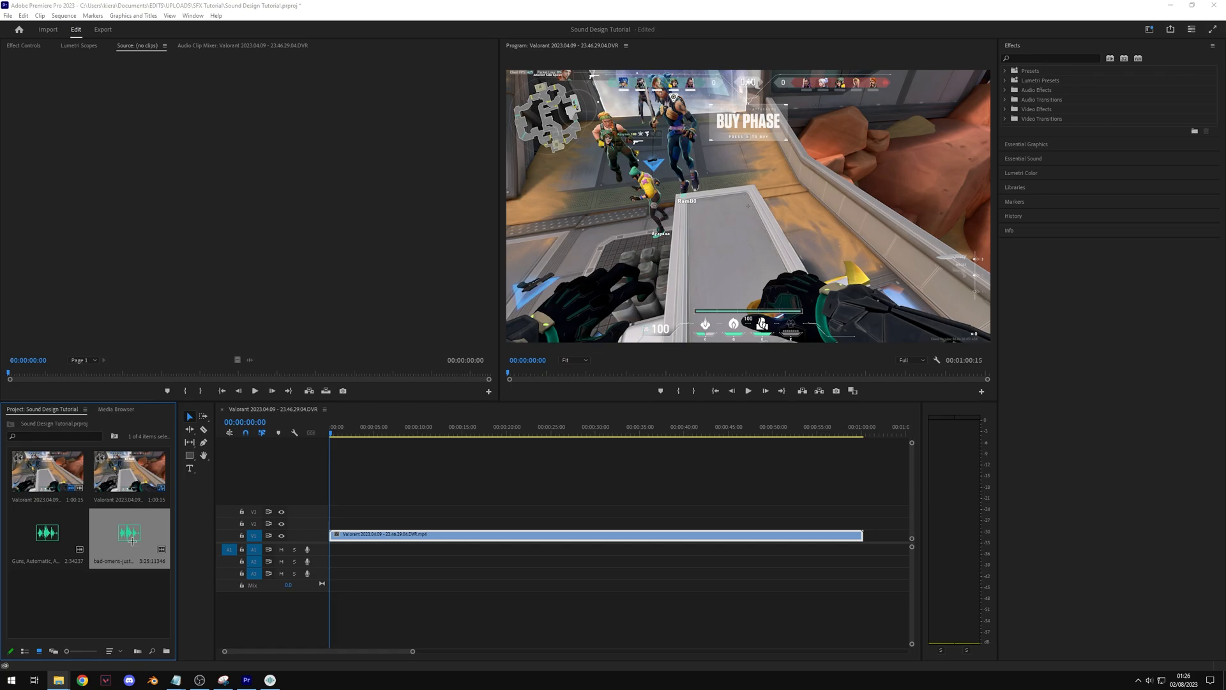
drag(156, 535, 360, 541)
key(minus)
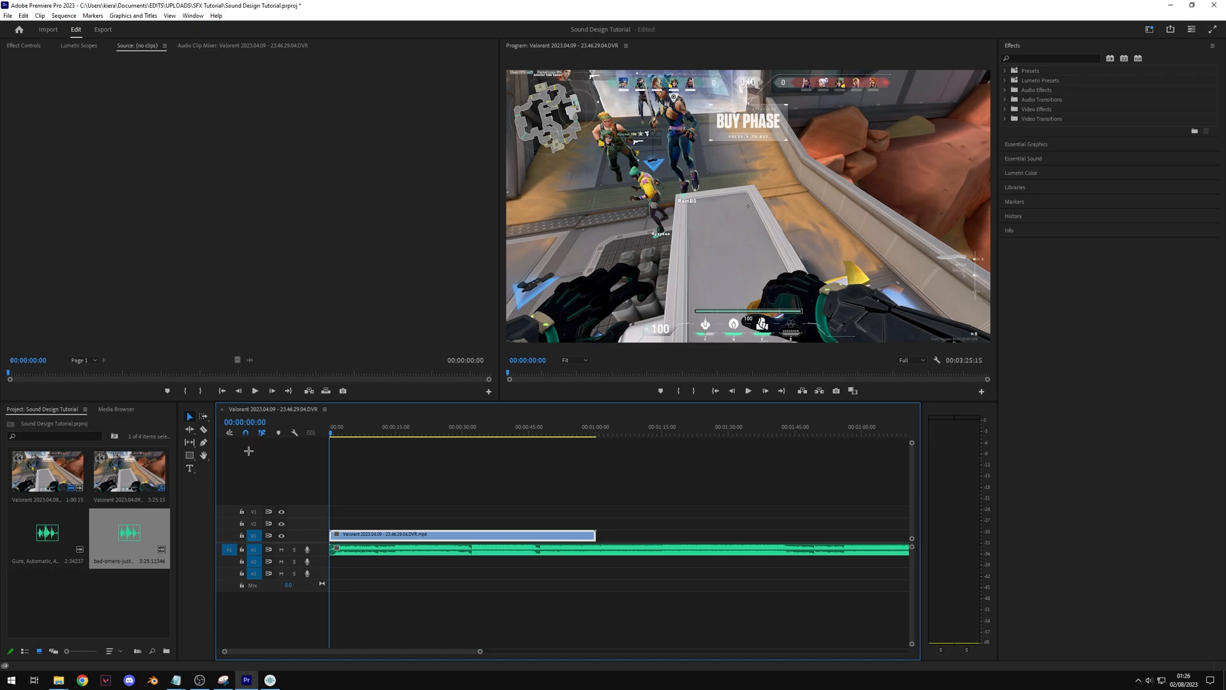
Step: Enlarge the audio track area and increase the audio tracks' height to show the music waveform
drag(261, 543, 271, 495)
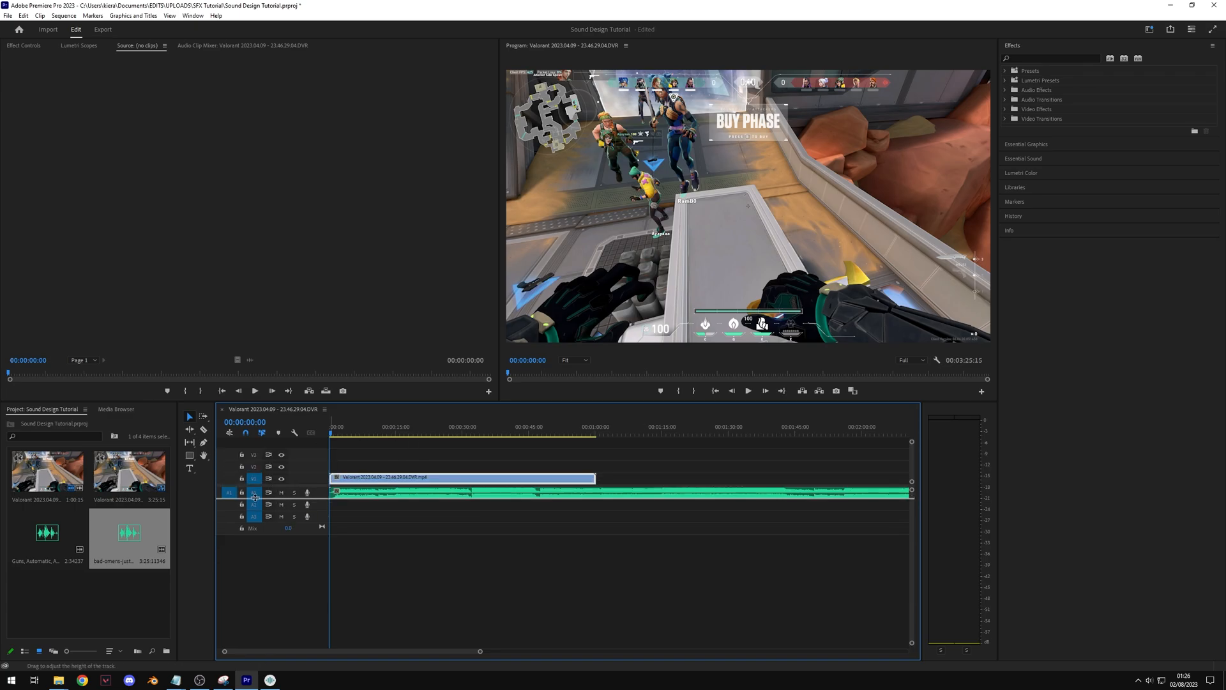
drag(255, 497, 259, 524)
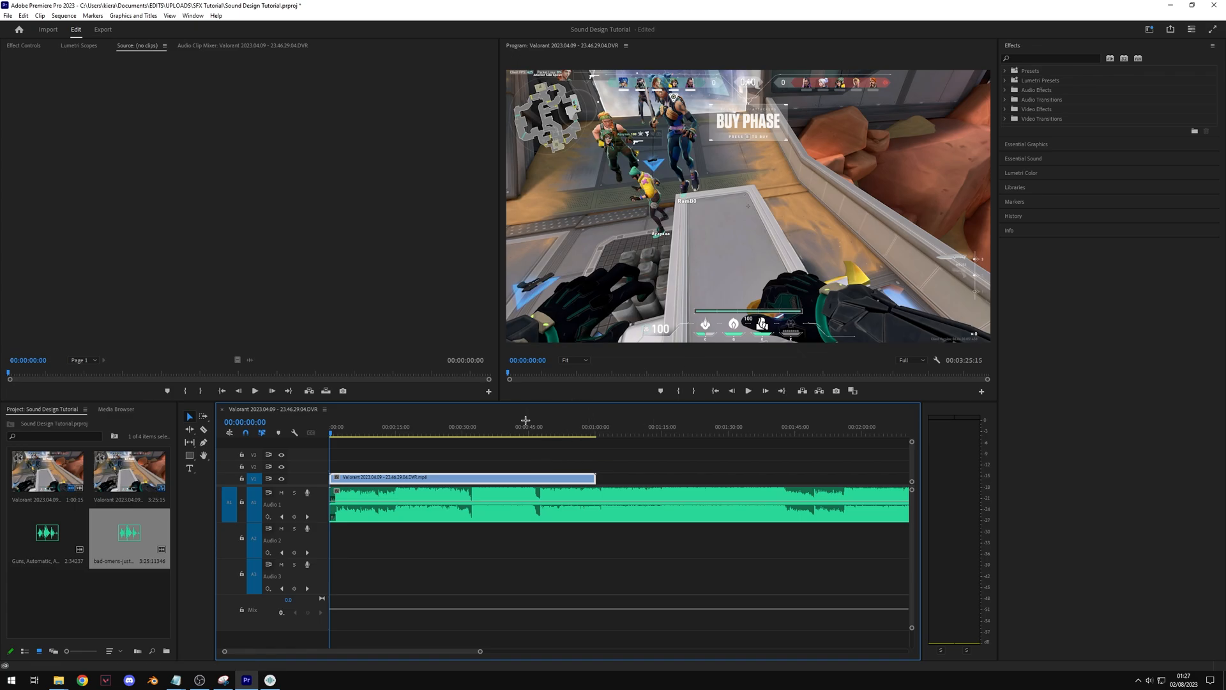
Step: Set the music clip's volume level to -5 dB in Effect Controls, near the 53-second mark
drag(572, 429, 565, 429)
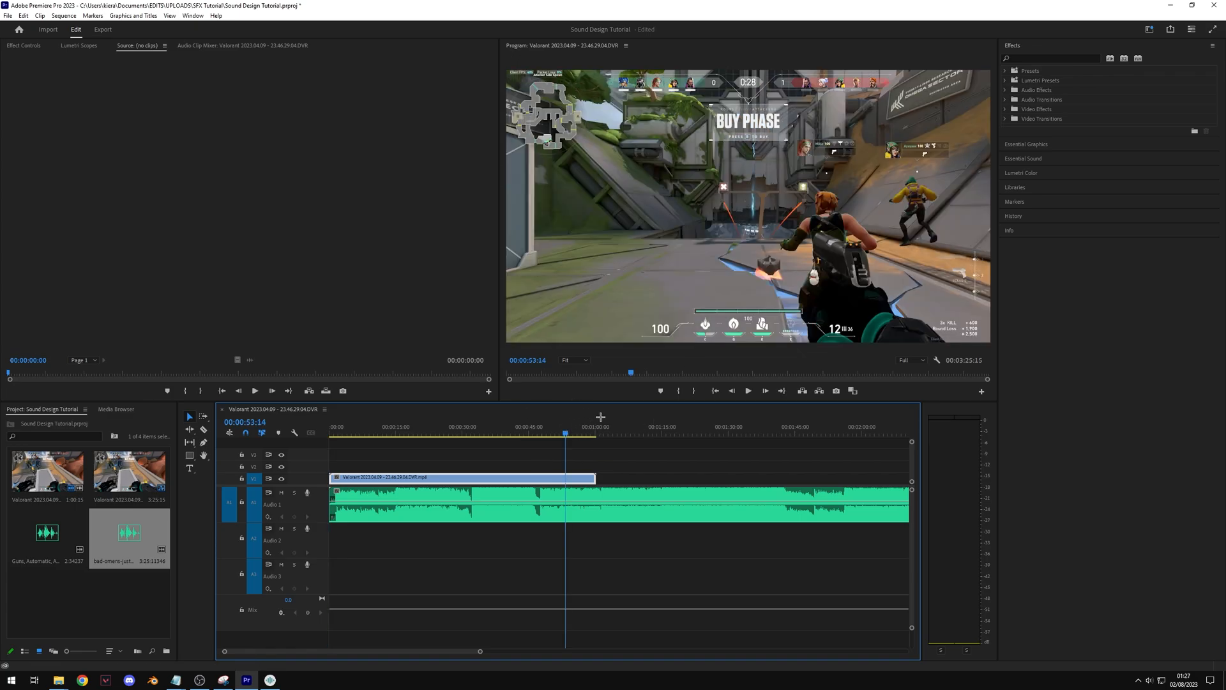
click(594, 450)
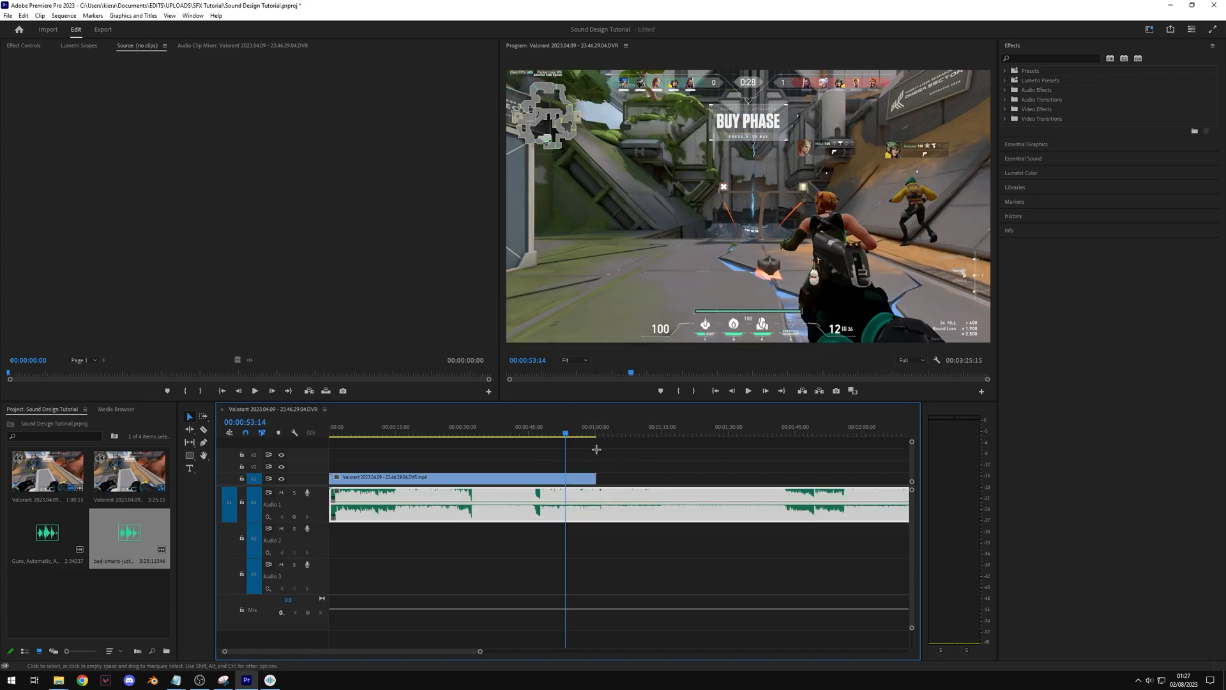
click(24, 45)
click(153, 104)
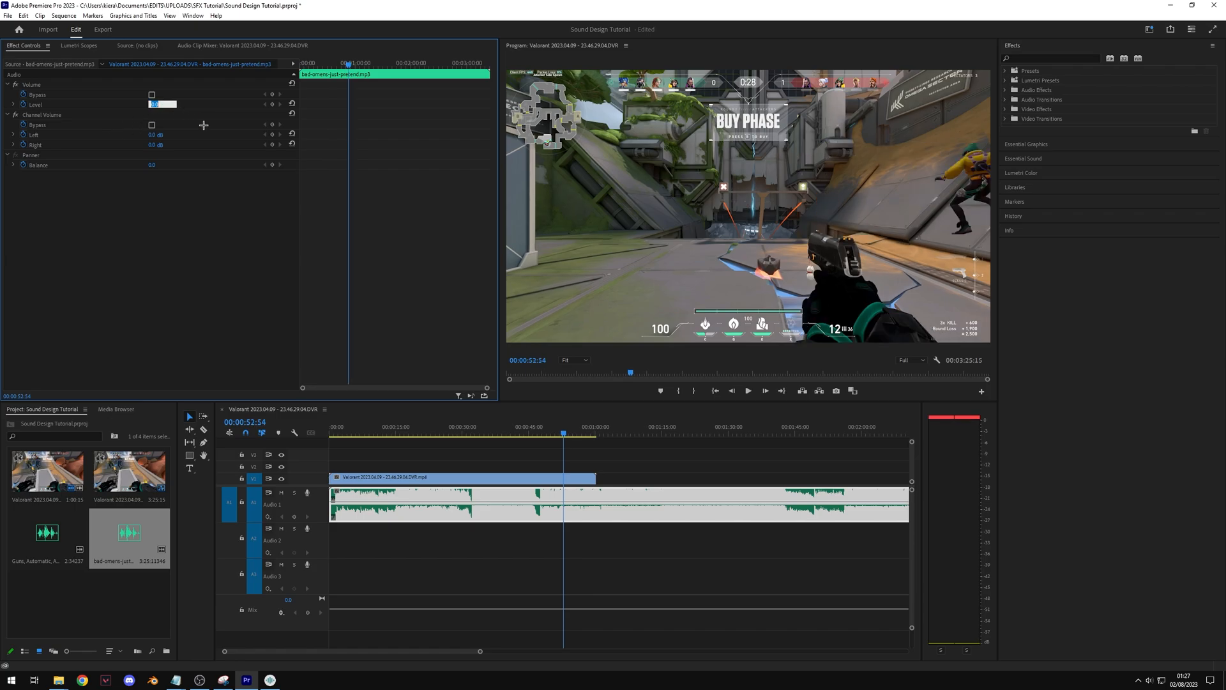
text(-5)
key(Return)
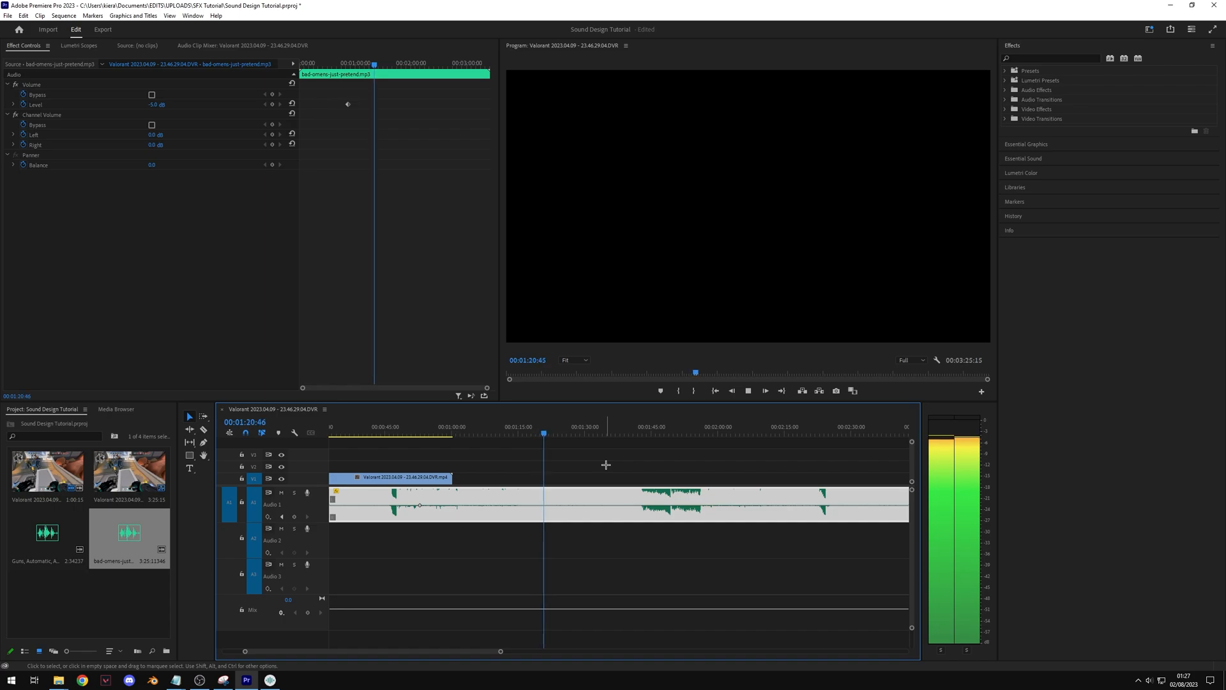
Step: Apply the Bass audio effect to the music clip on track A1 and set its boost to 20 dB
key(space)
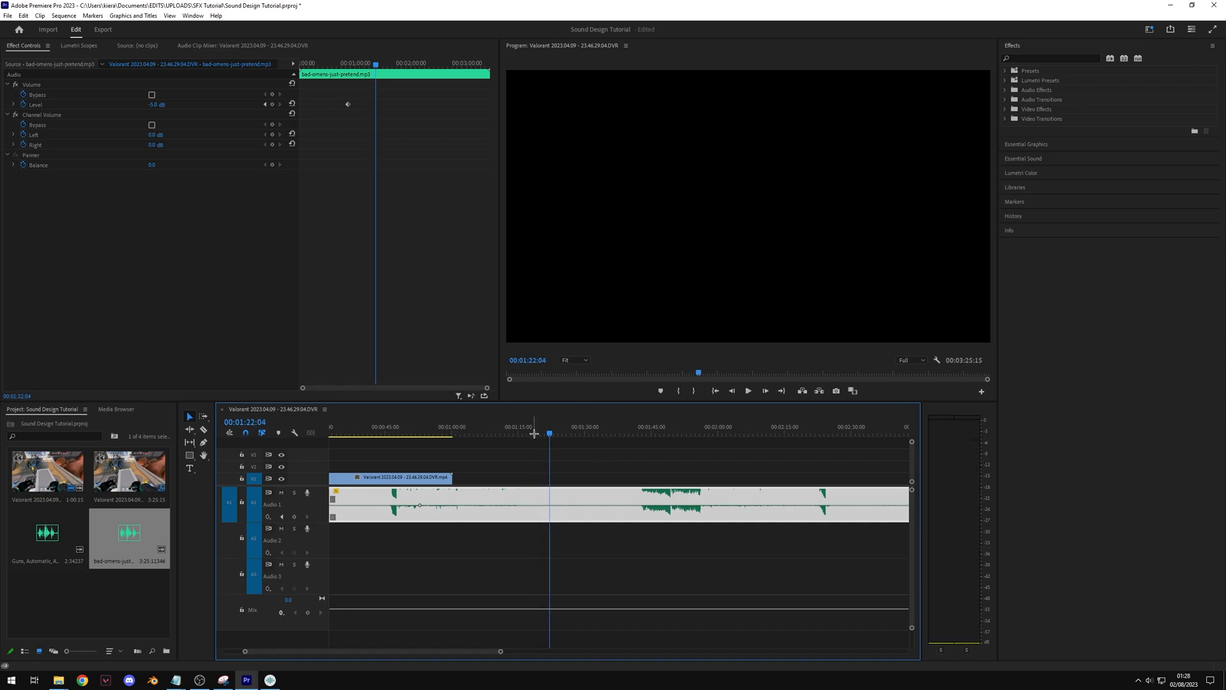
click(1037, 58)
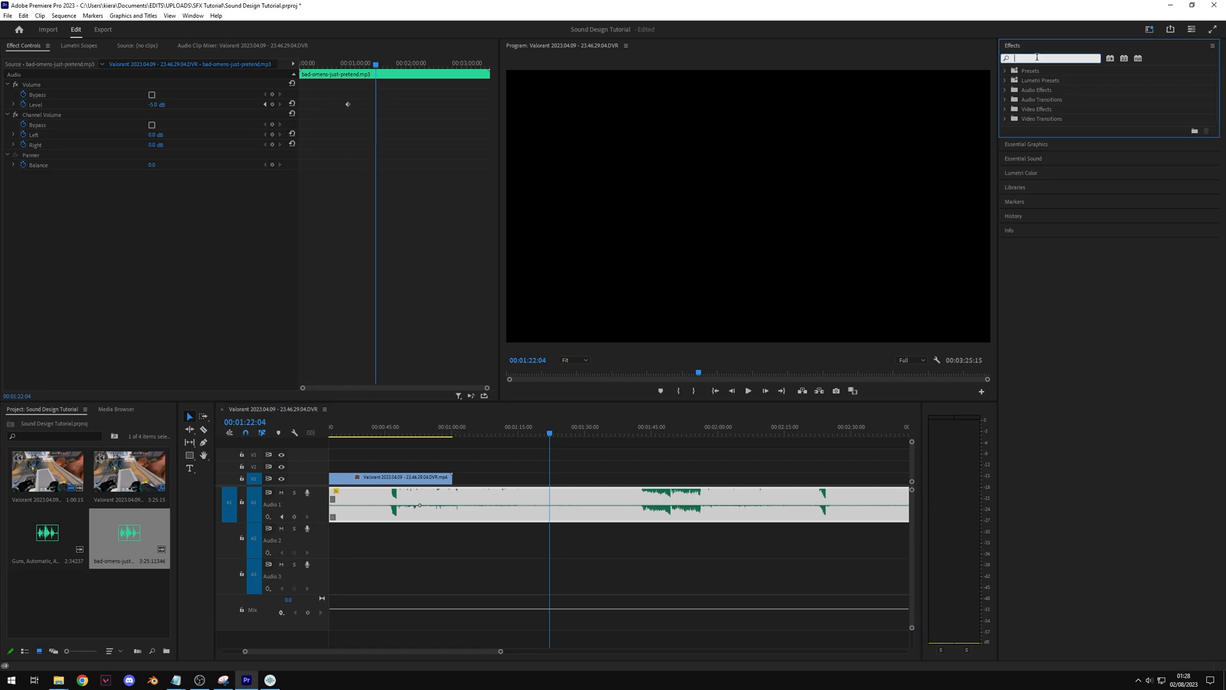
text(bass)
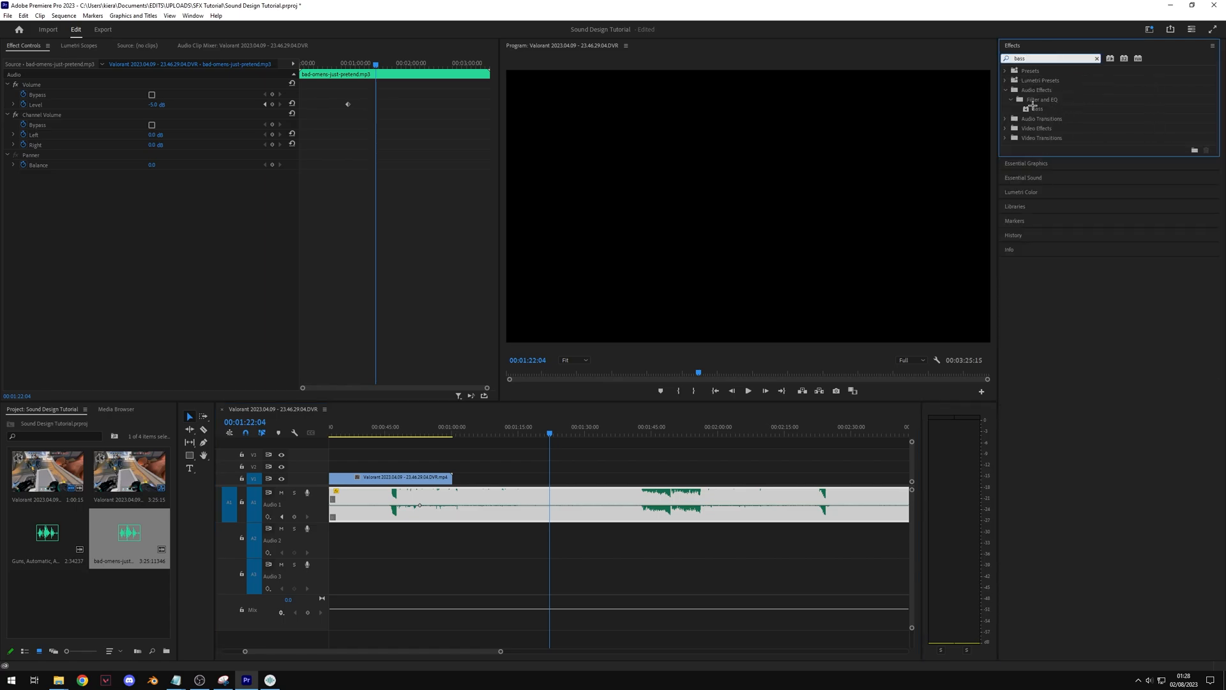
drag(1046, 108, 562, 500)
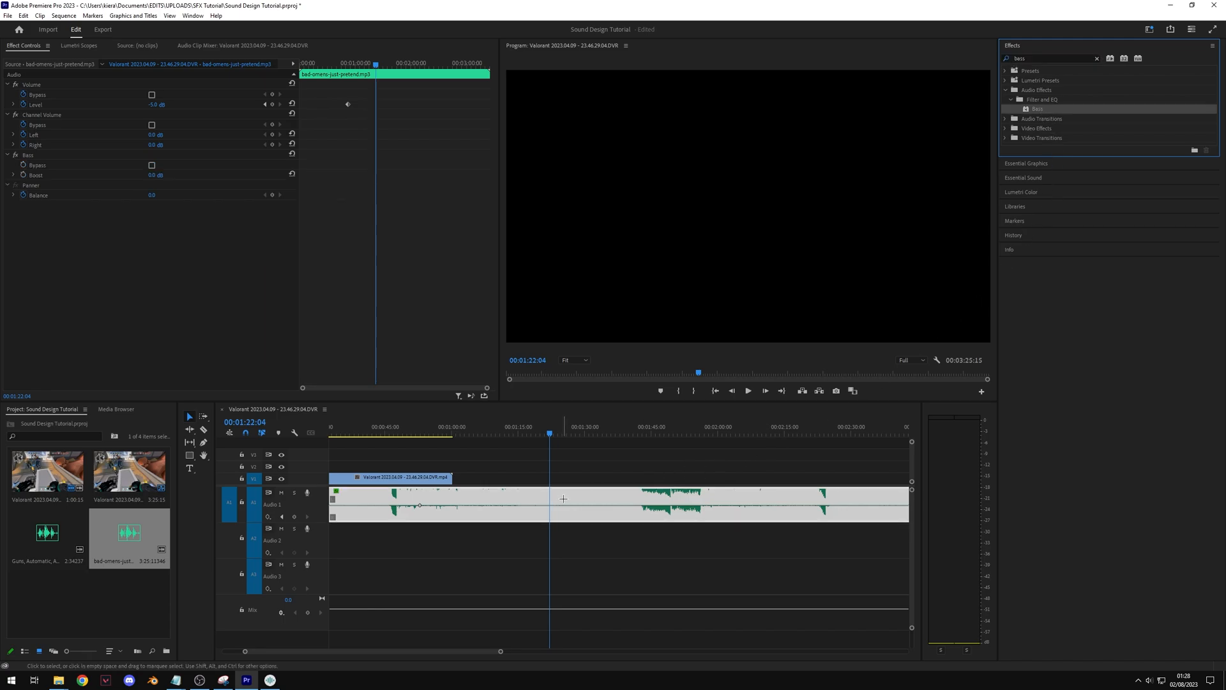
click(57, 155)
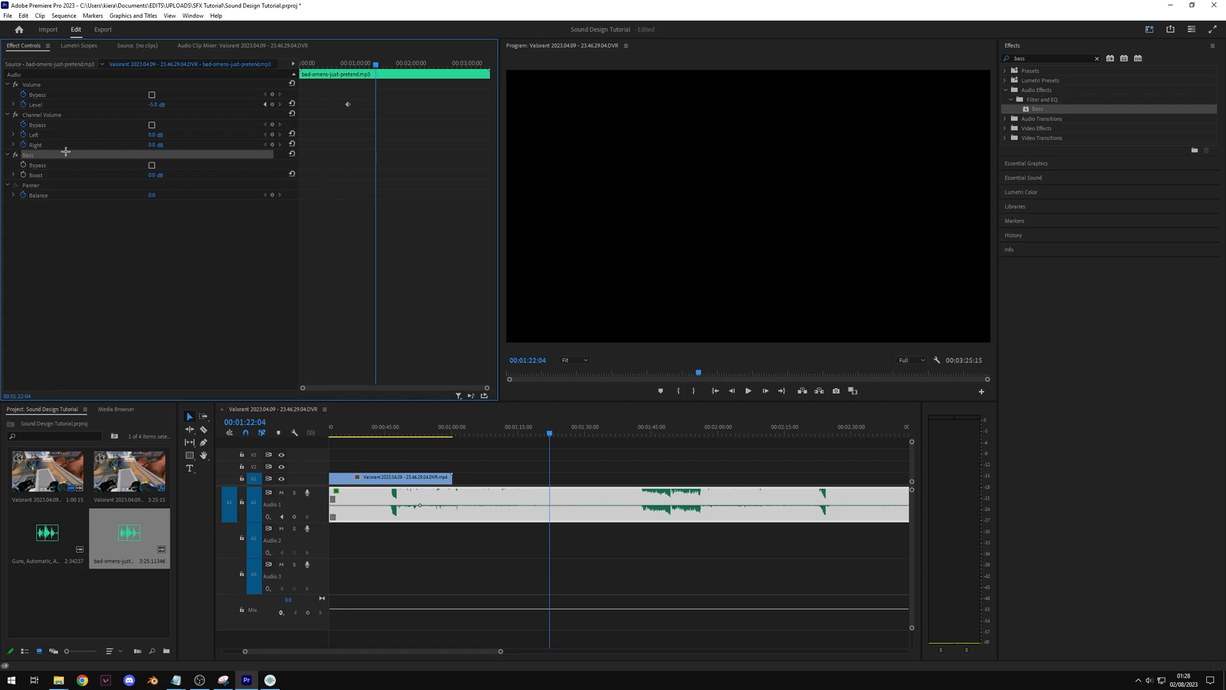
click(156, 175)
text(20)
key(Return)
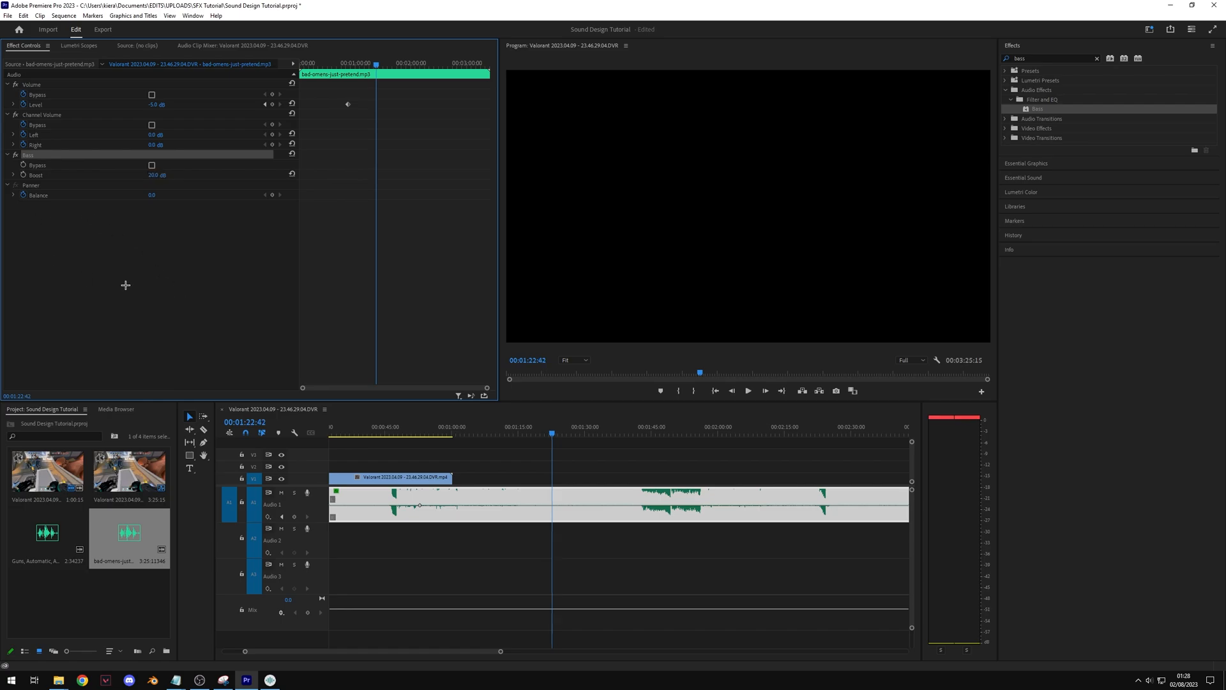
Step: Set the music clip's volume level to -20 dB near 1:22 and play back the bass-boosted result
click(125, 285)
click(155, 105)
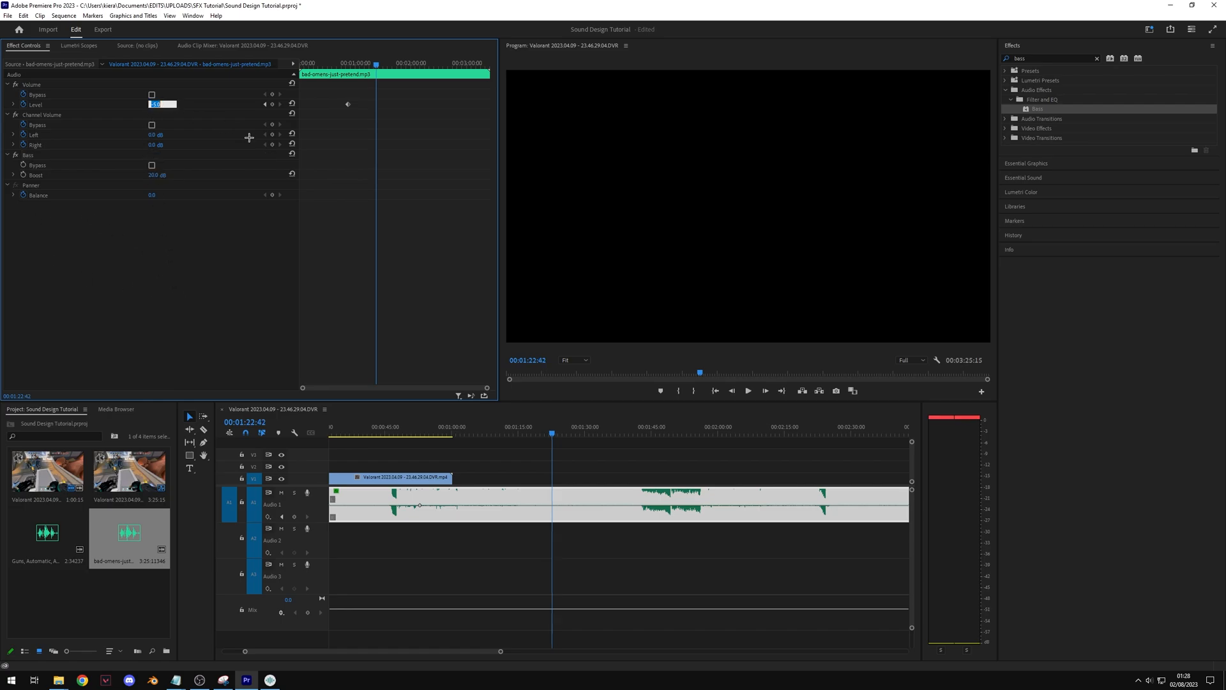
text(-20)
key(Return)
key(space)
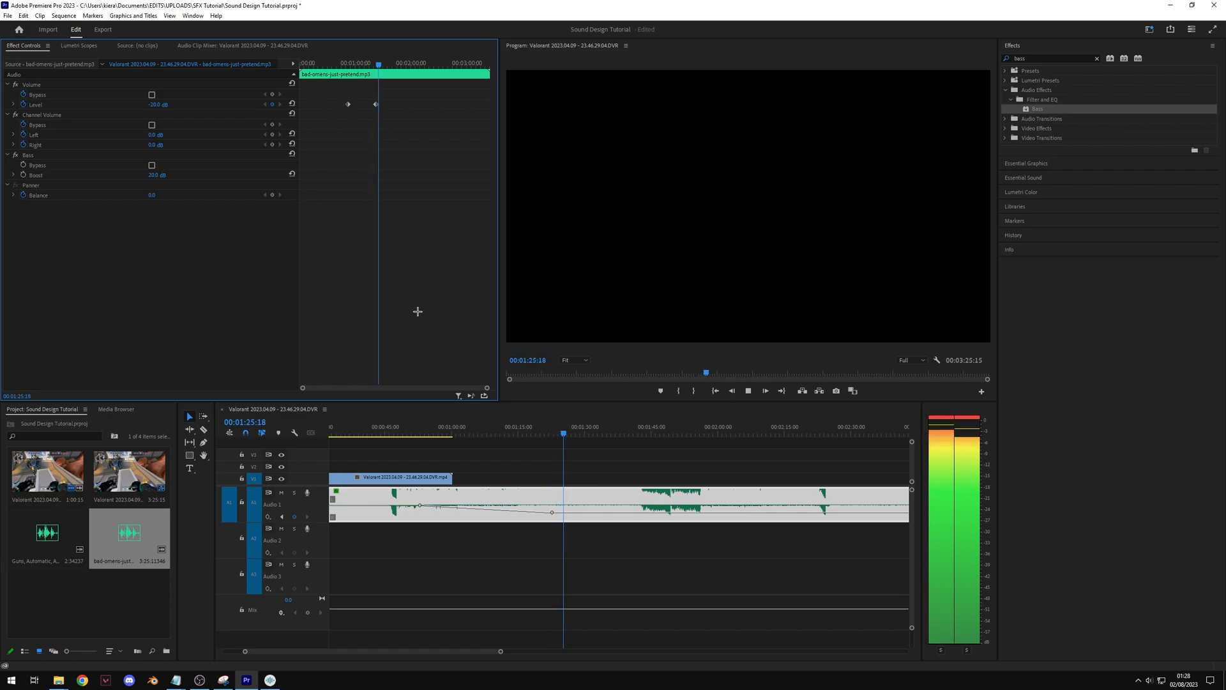
key(space)
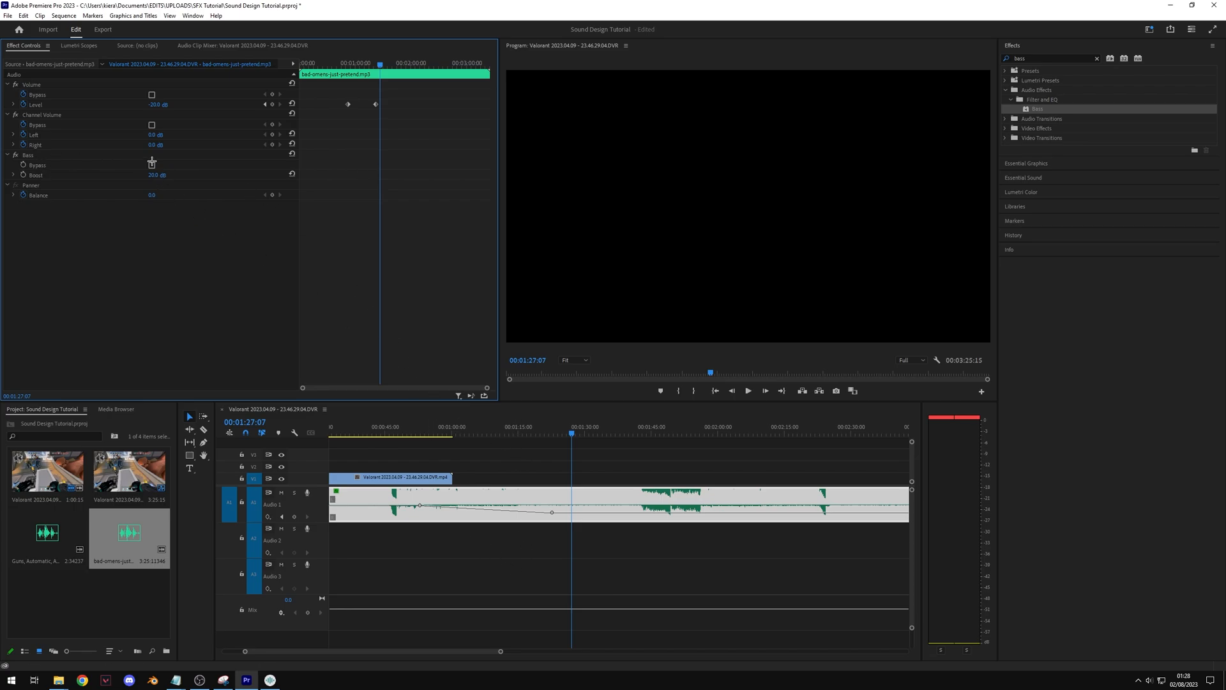
Step: Replace the Bass effect on the music clip with Treble and lower its boost to -24 dB during playback
click(46, 154)
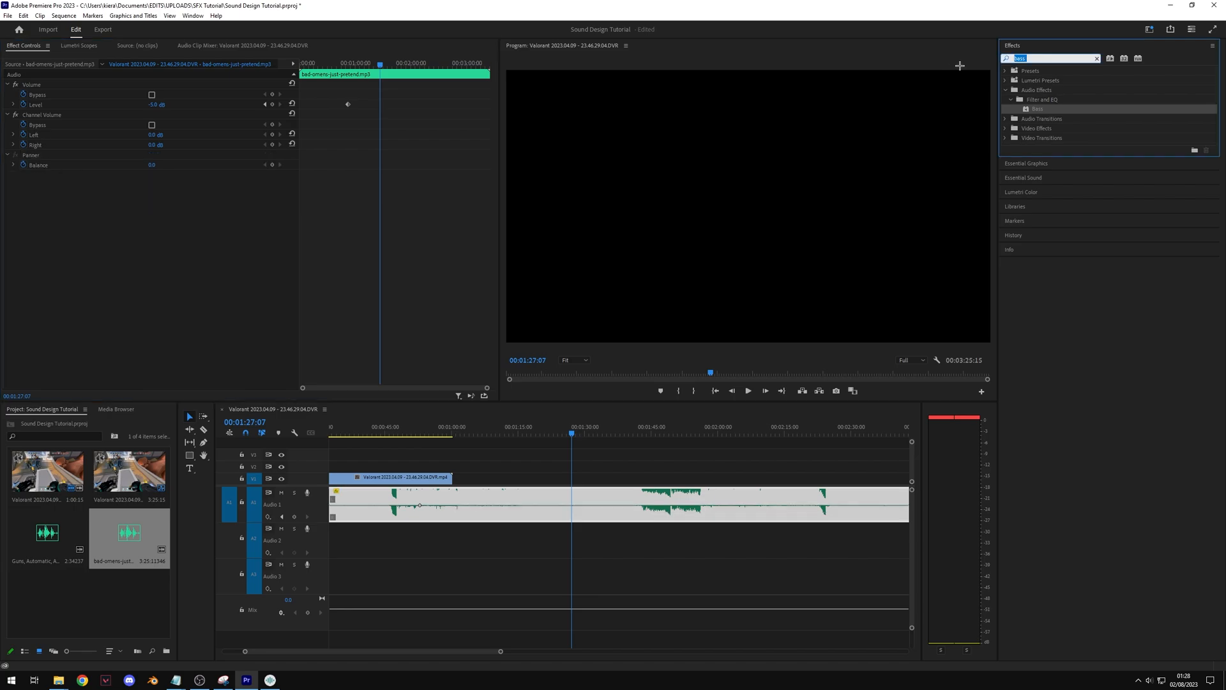
text(treble)
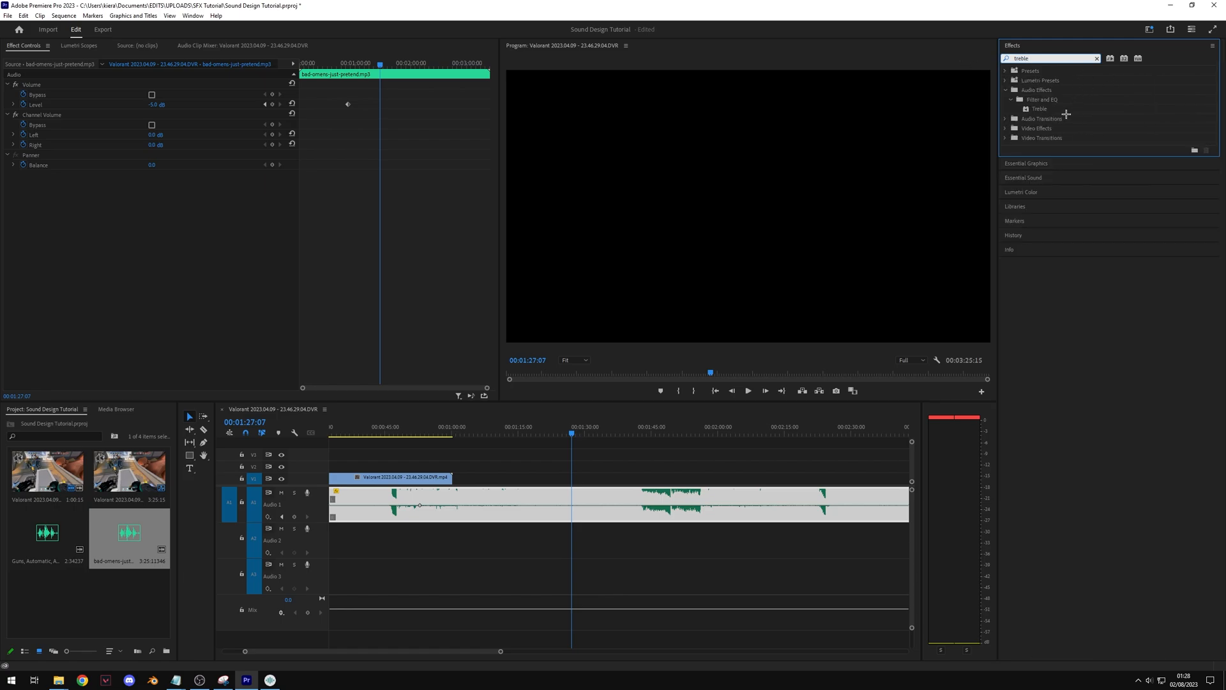
drag(1066, 114, 575, 502)
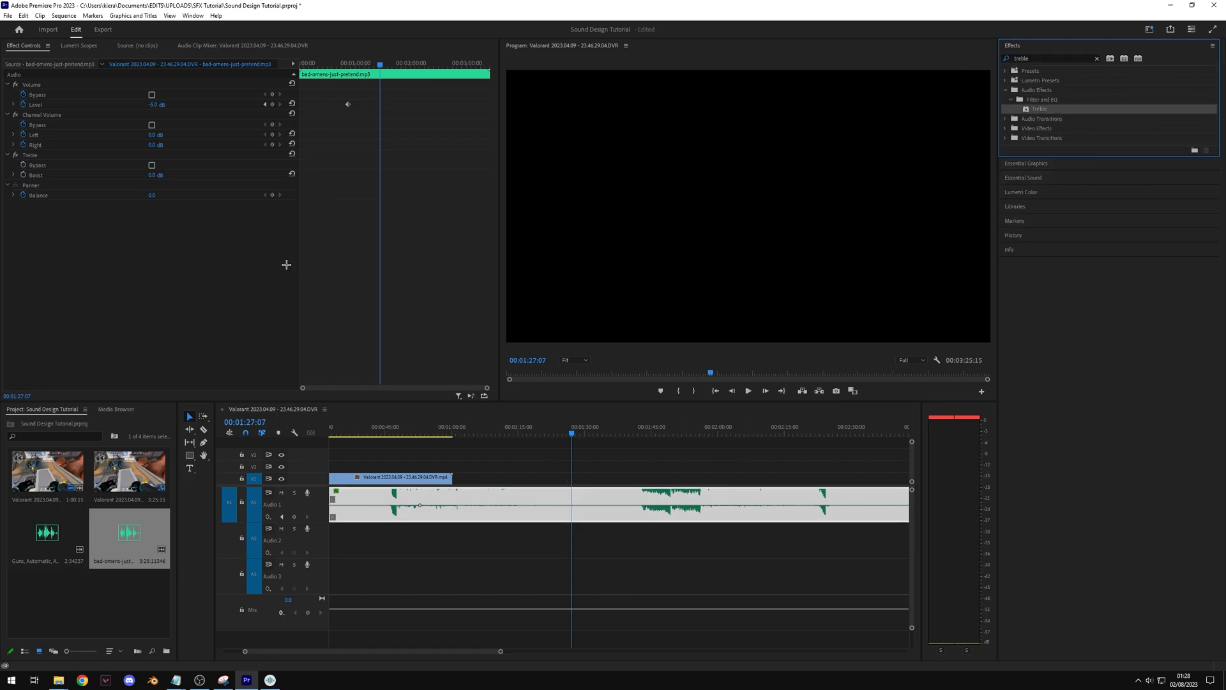
drag(156, 176, 155, 175)
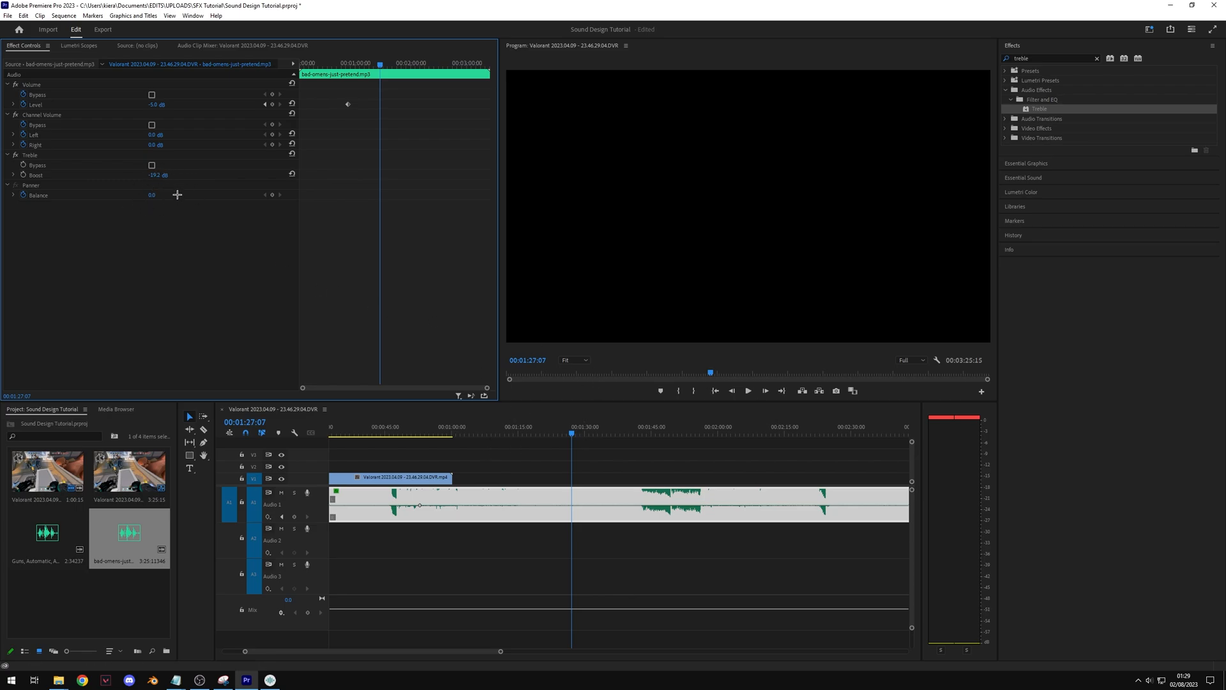
key(space)
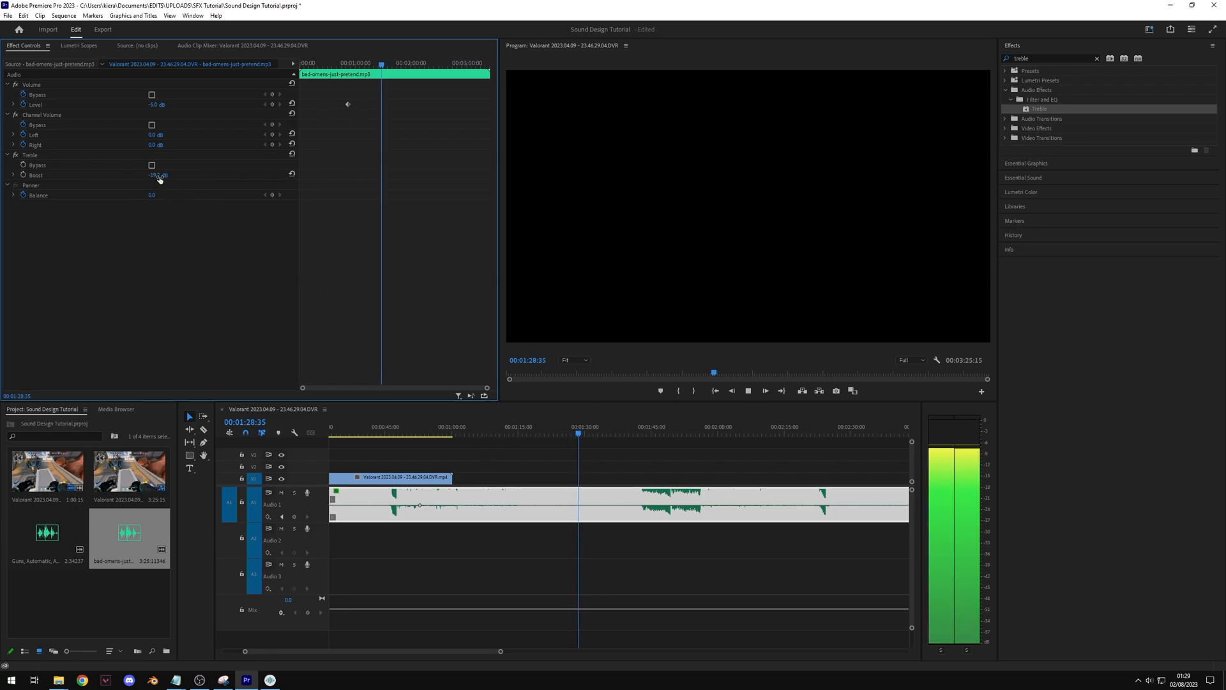
mouse_move(159, 176)
mouse_down()
mouse_move(344, 176)
mouse_move(139, 177)
mouse_up()
key(space)
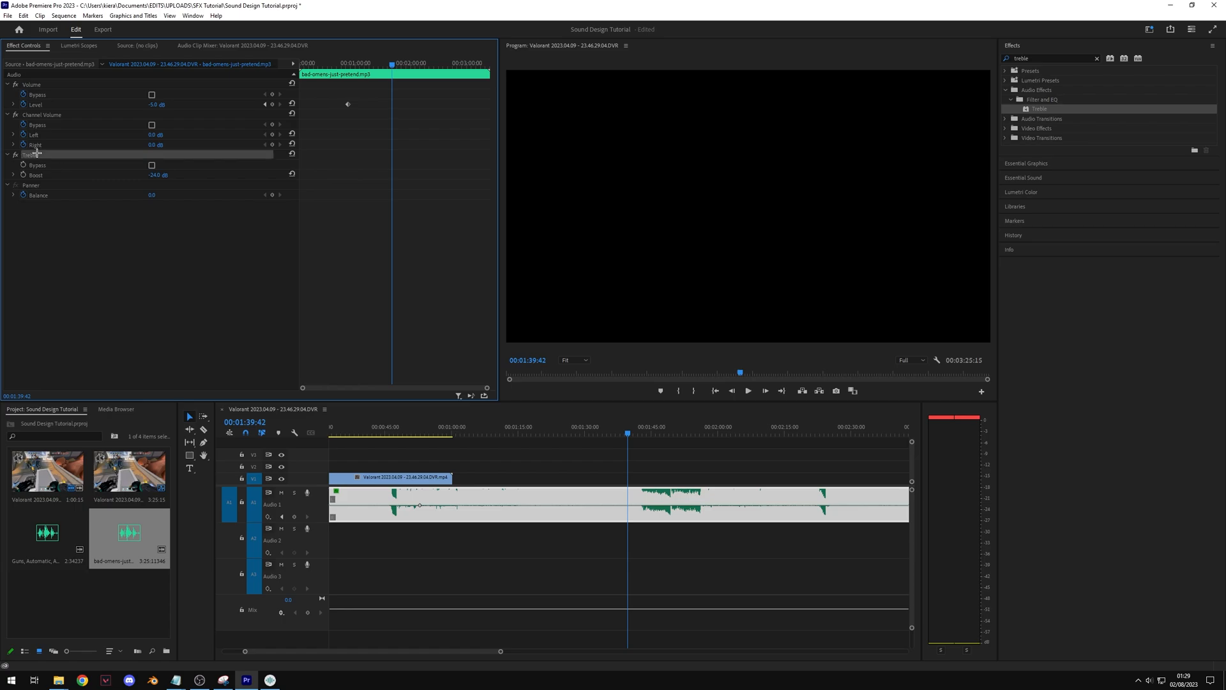
Step: Replace the Treble effect on the music clip with the Lowpass effect and play back the muffled sound
click(161, 291)
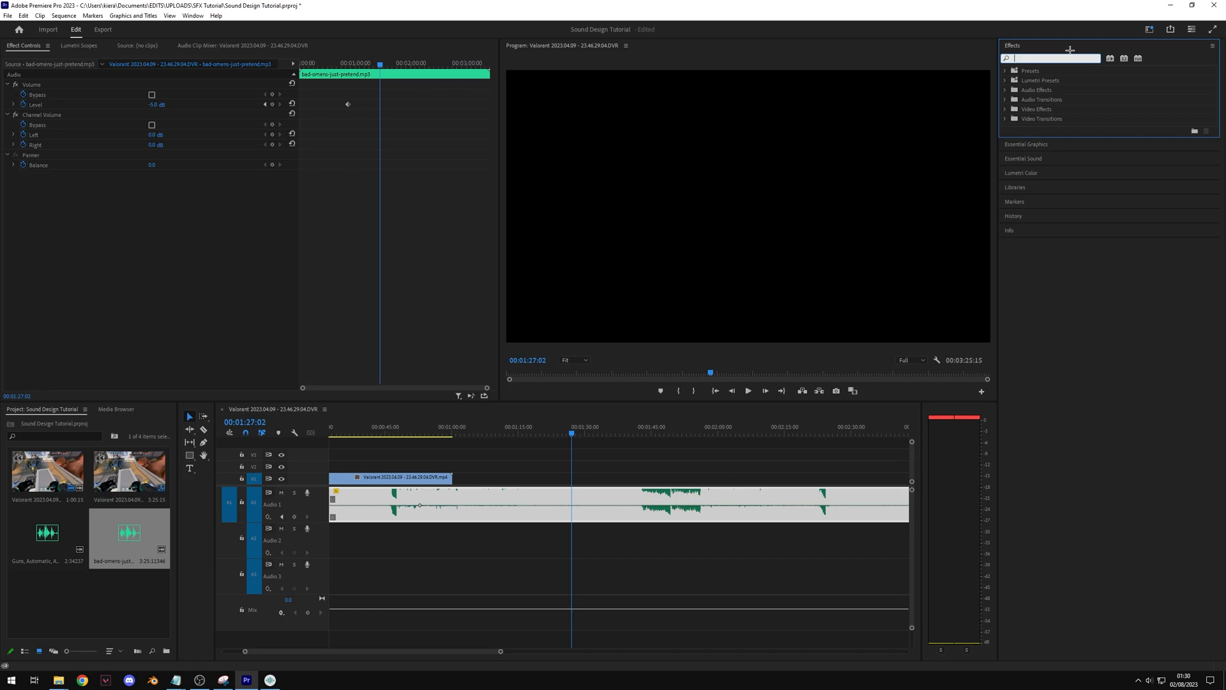
text(low pass)
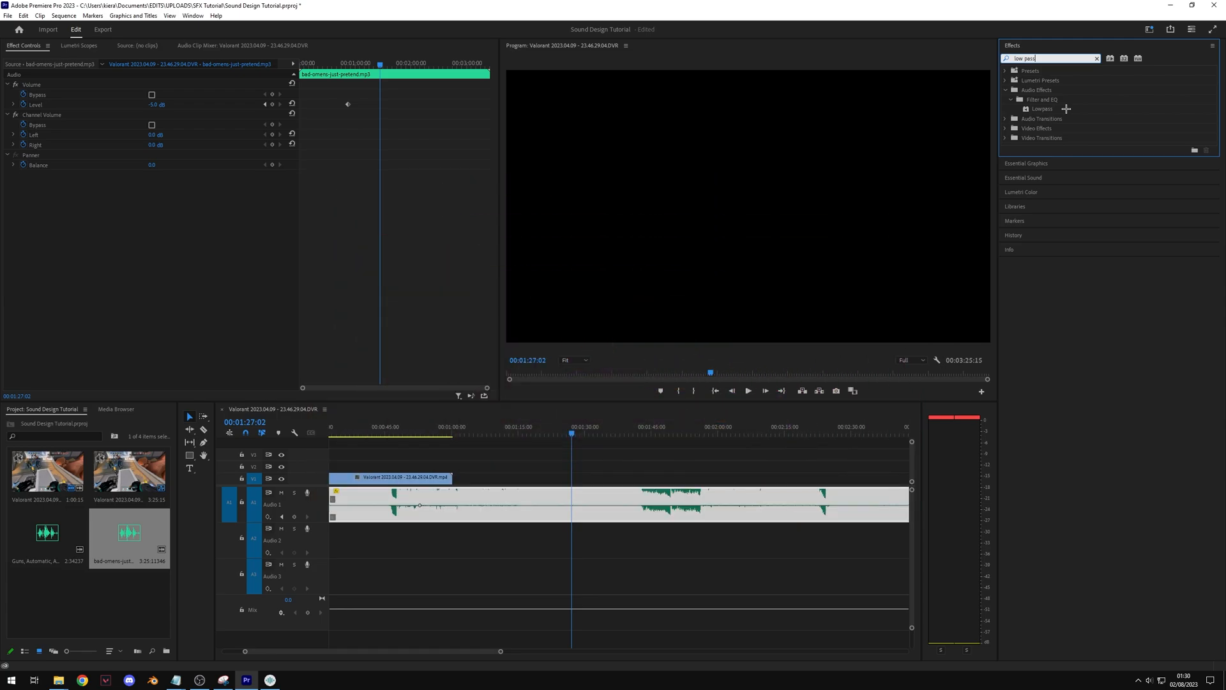
drag(1049, 108, 573, 495)
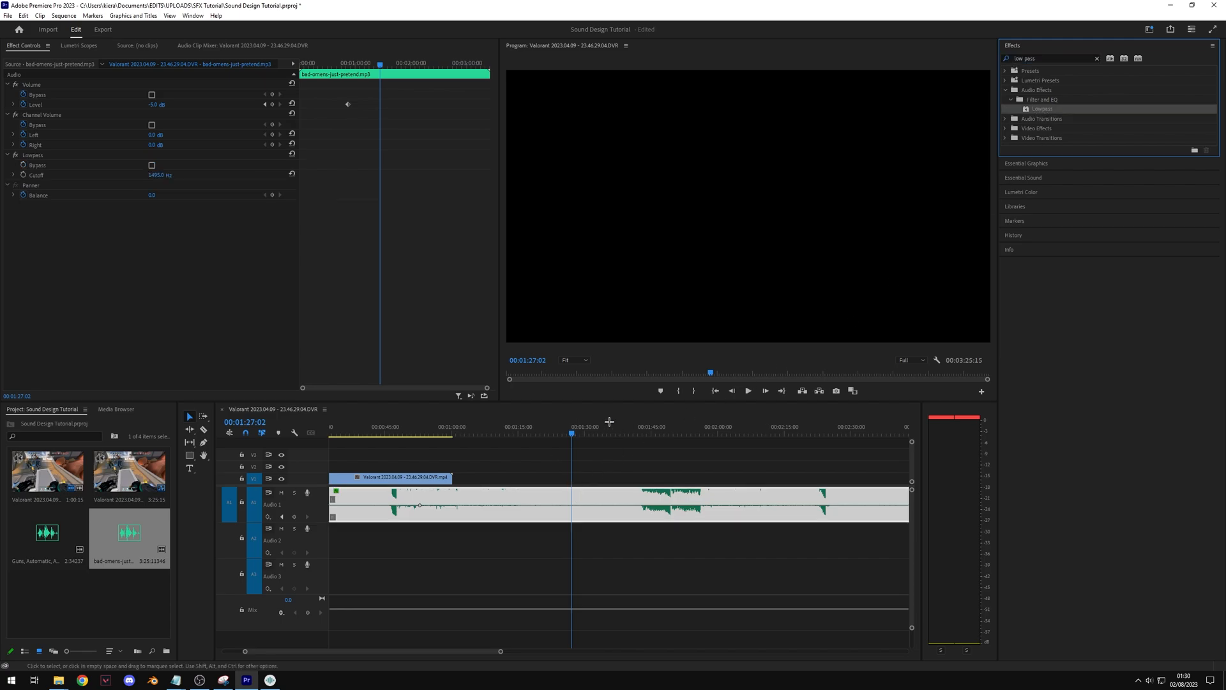
click(602, 460)
key(space)
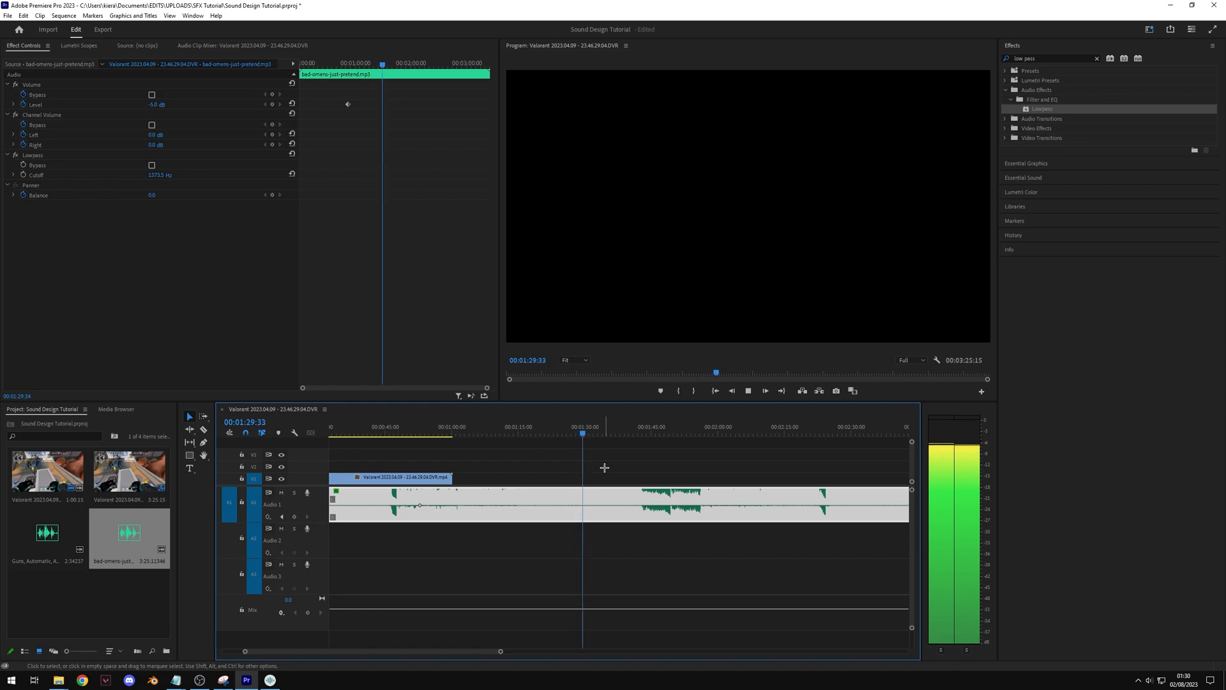
key(space)
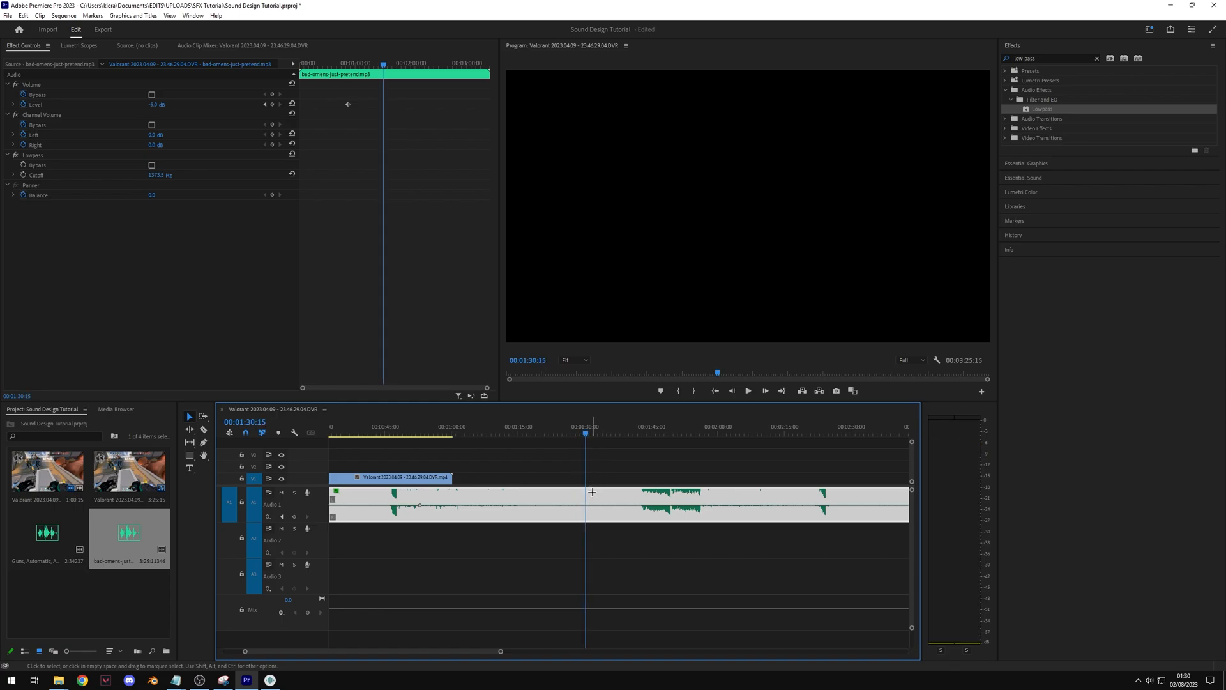
Step: Set the Lowpass cutoff to 400 Hz with a playback check, and clear the music clip's volume keyframe
click(161, 178)
text(400)
key(Return)
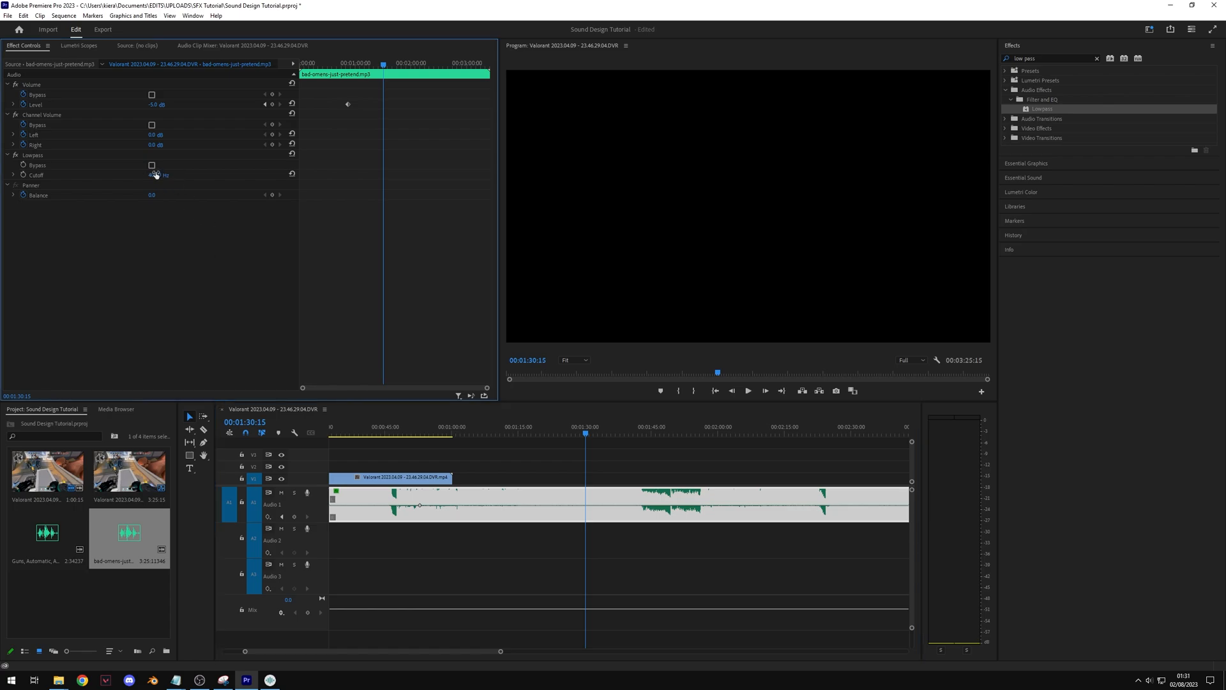
click(575, 433)
key(space)
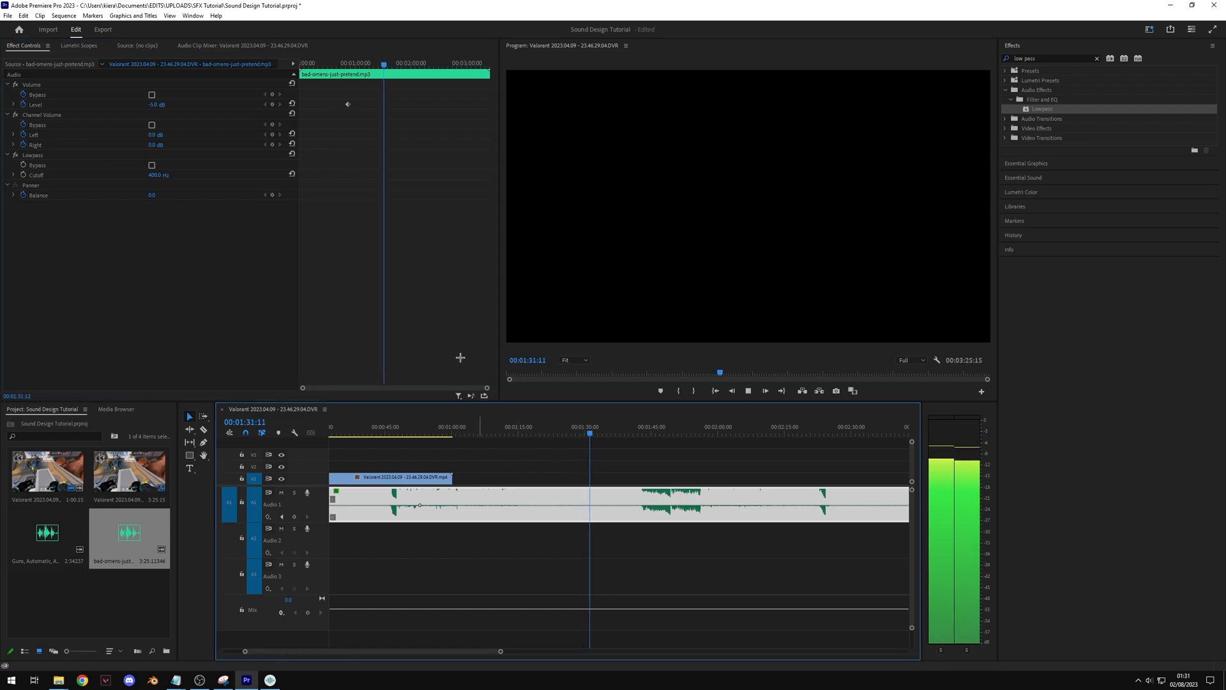
click(343, 235)
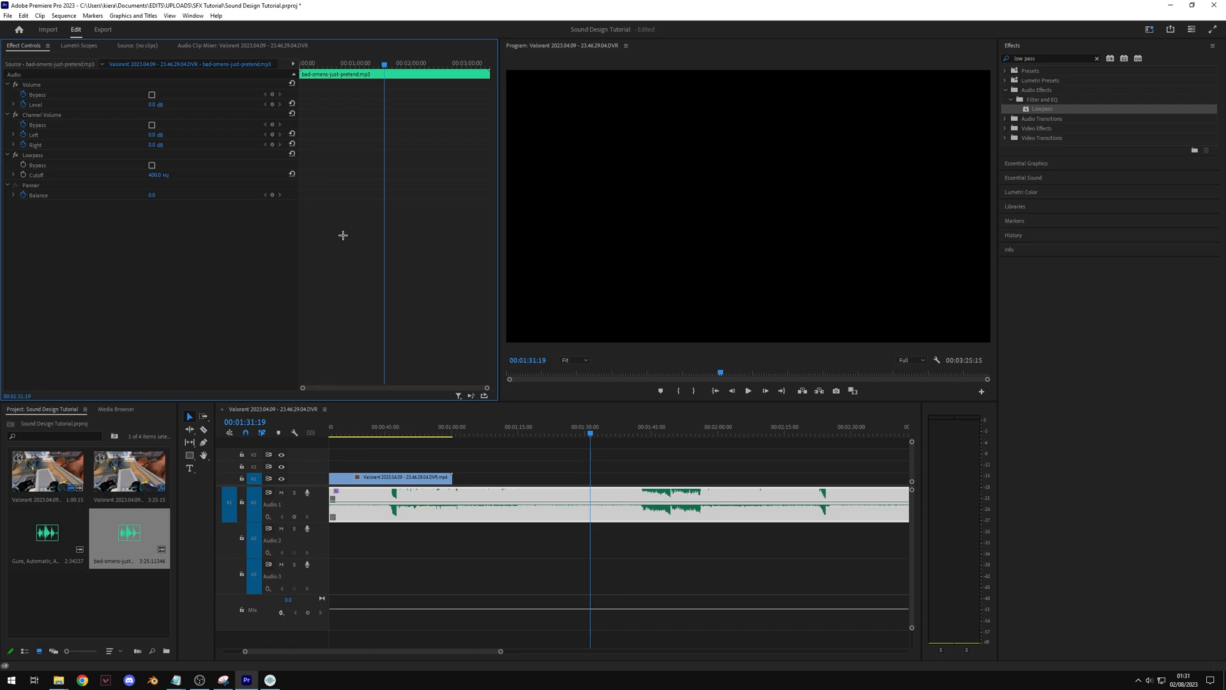
Step: Add the Bass effect to the music clip alongside Lowpass and set its boost to 8 dB
click(1038, 59)
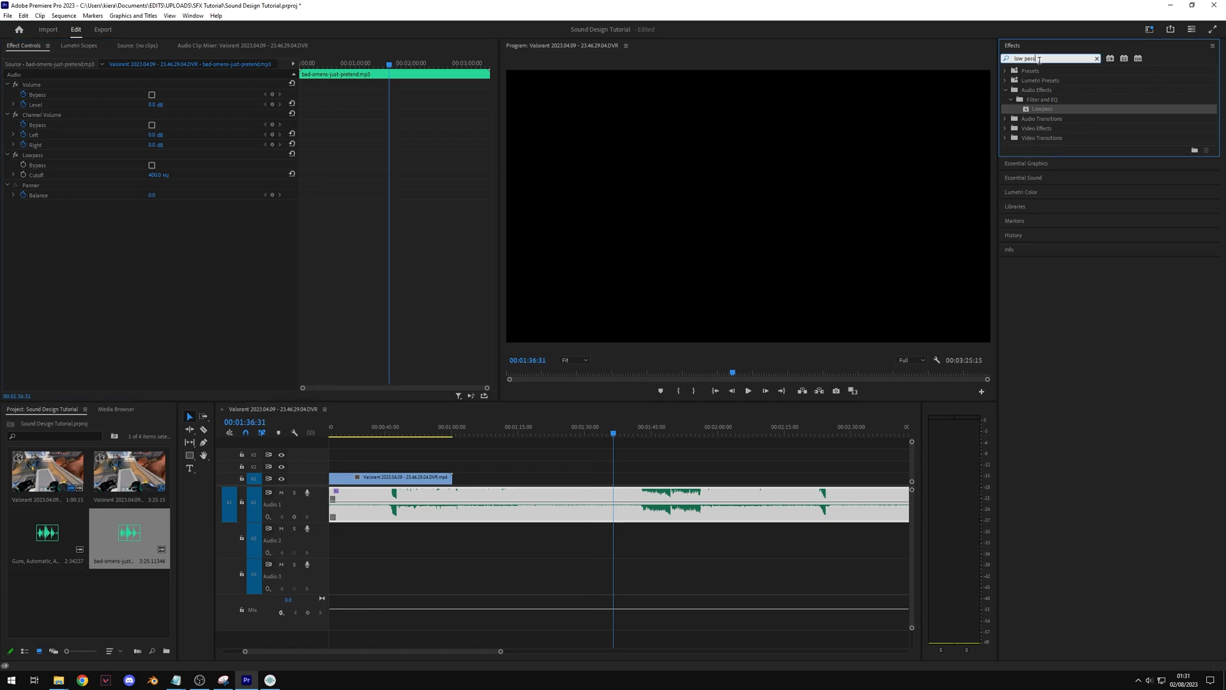
text(bass)
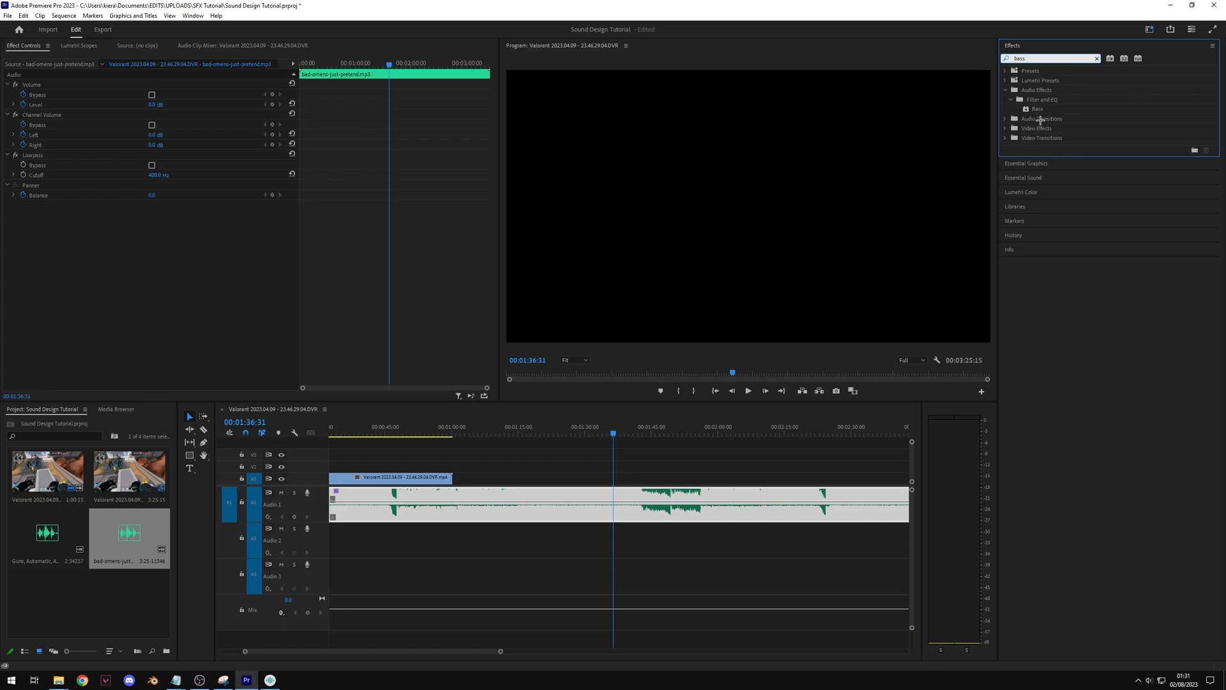
drag(1037, 109, 379, 310)
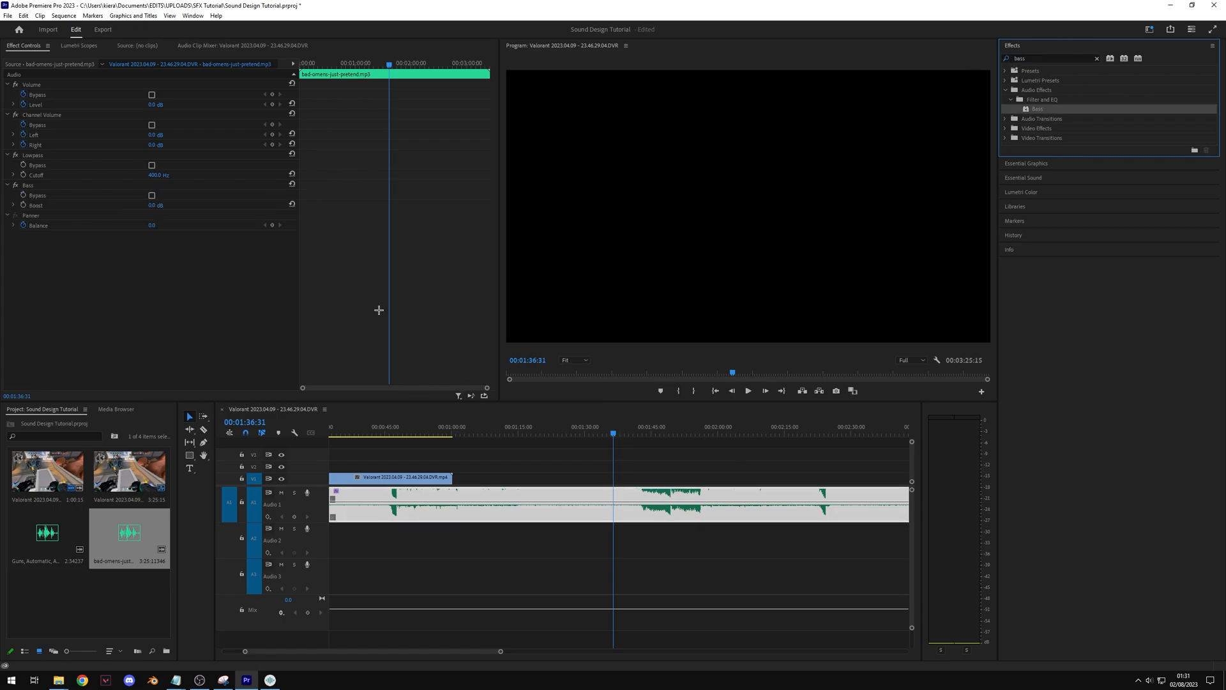
click(152, 205)
text(8)
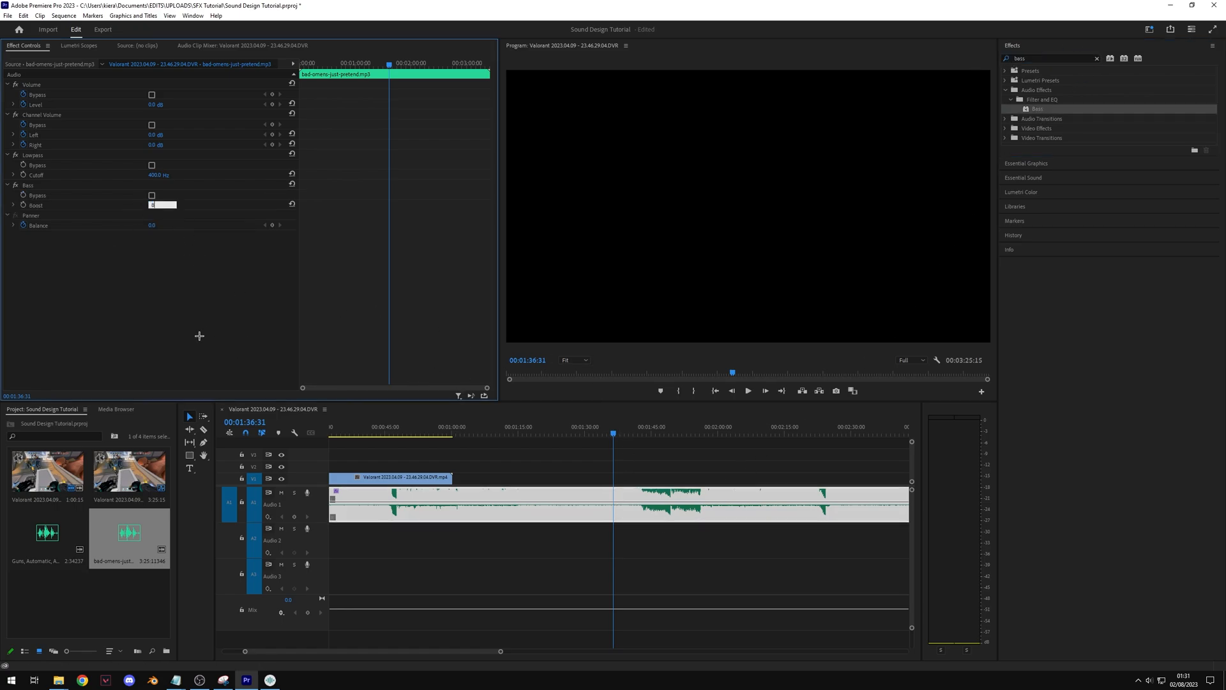
key(Return)
Step: Lower the music clip's volume level to about -11 dB near 1:34 and play back the filtered sound
click(594, 433)
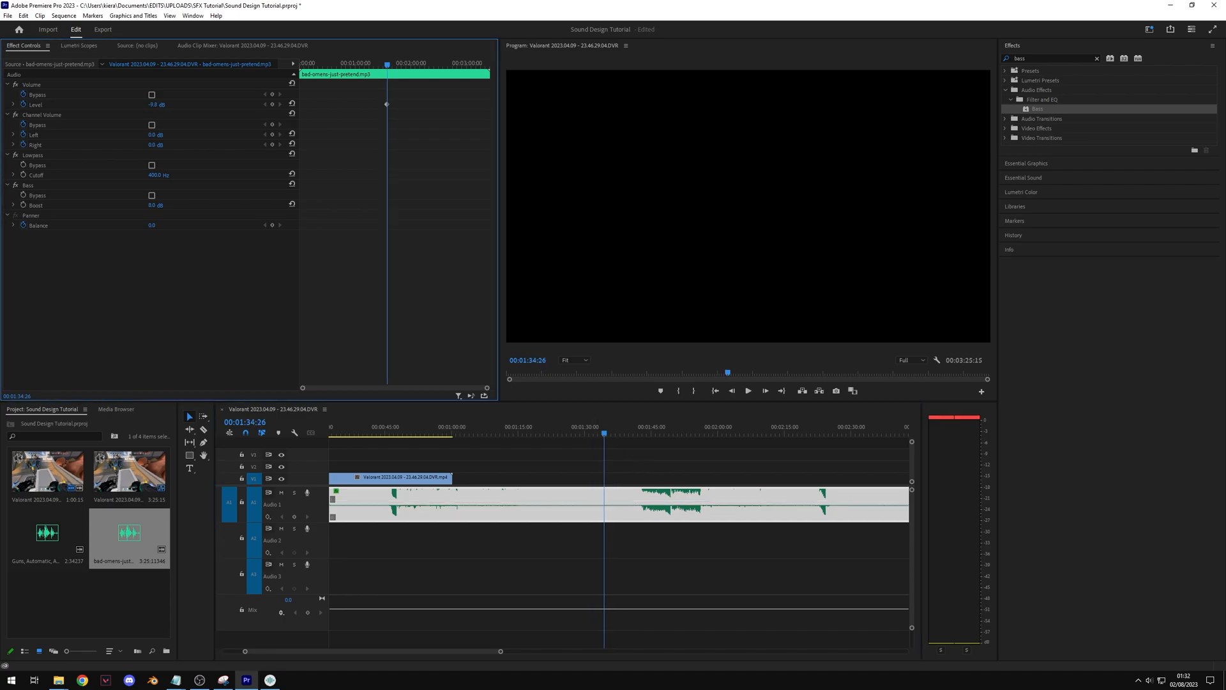
key(space)
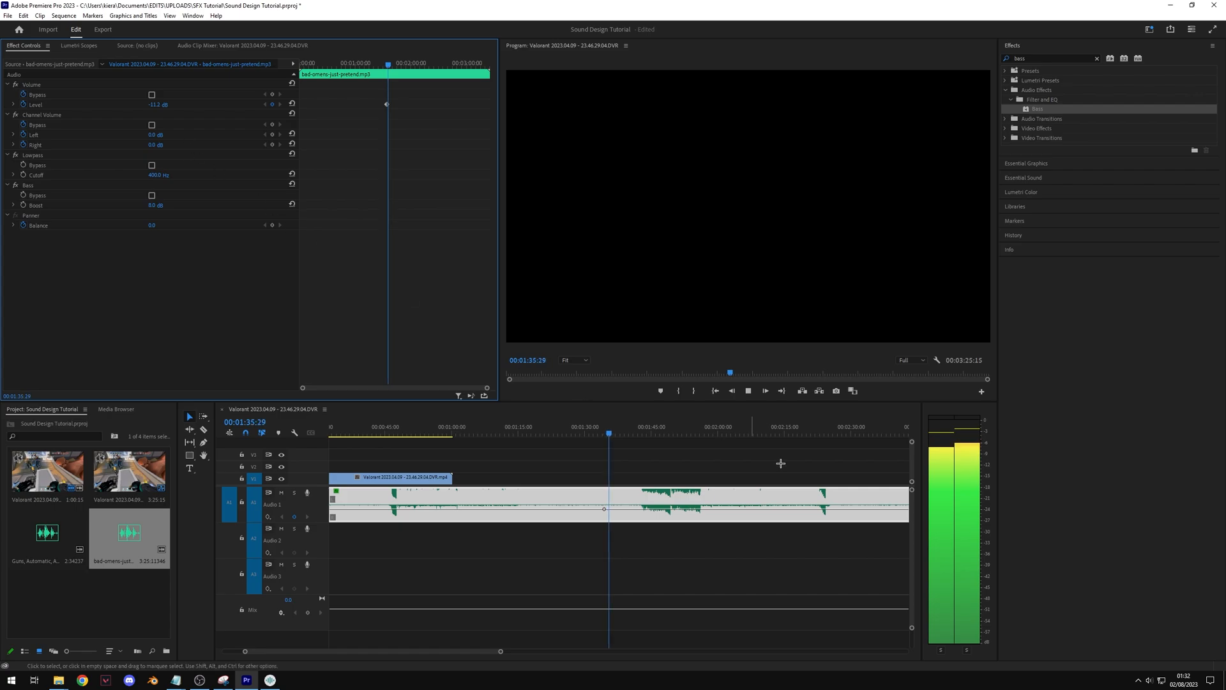
key(space)
key(space)
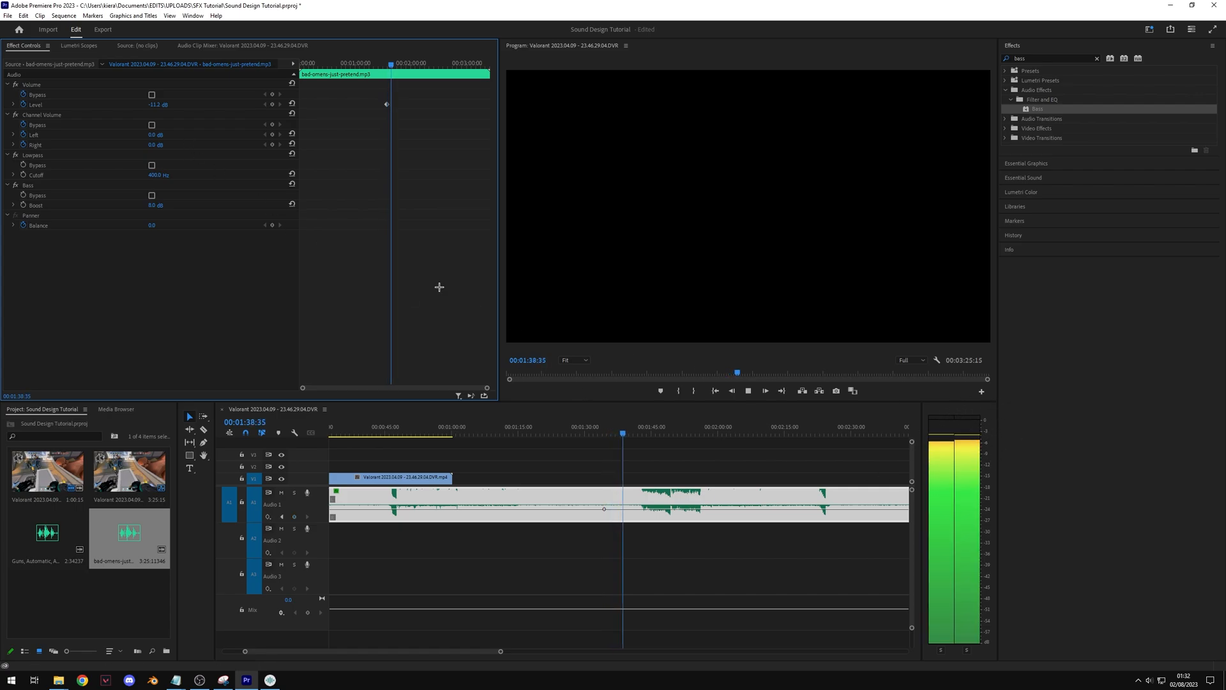
Step: Try a 0 dB volume level on the music clip near 1:39, play it back, and undo the change
click(159, 104)
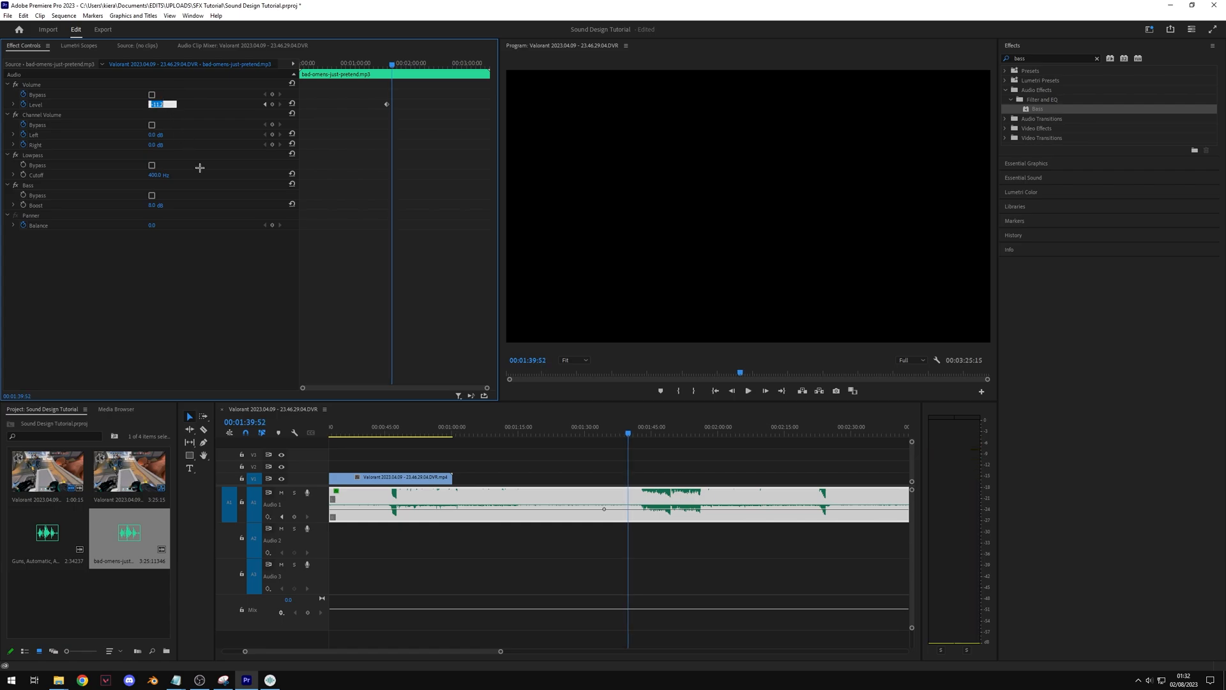
text(0)
key(Return)
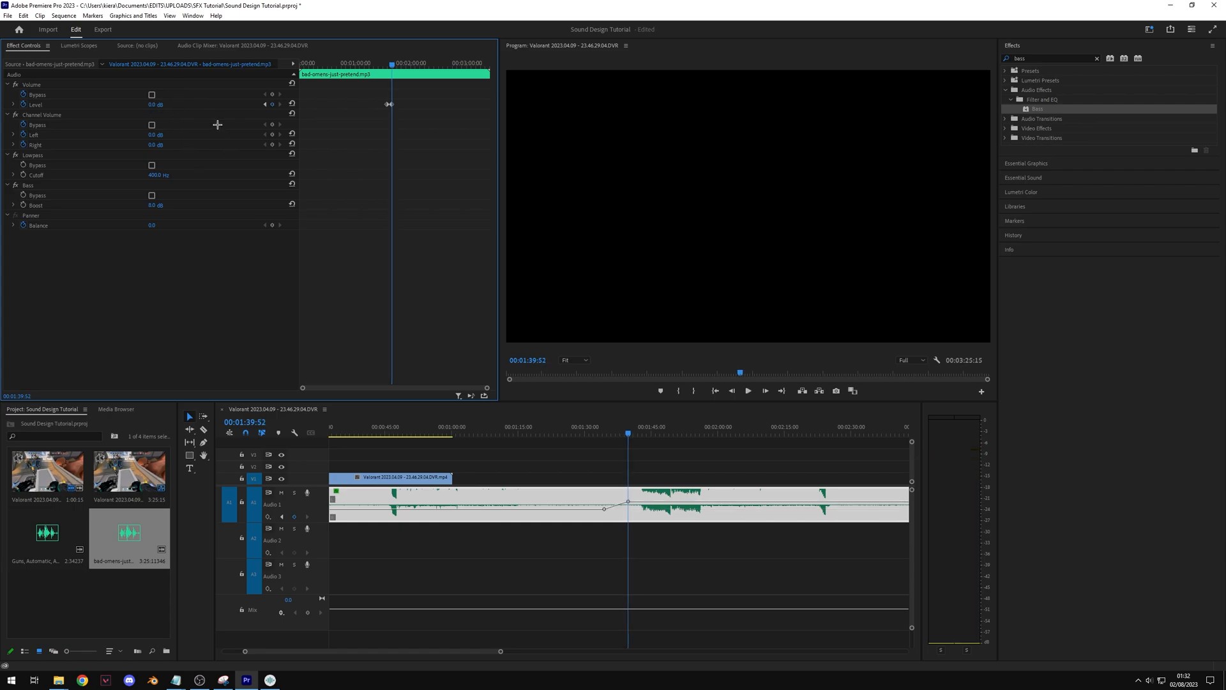
key(space)
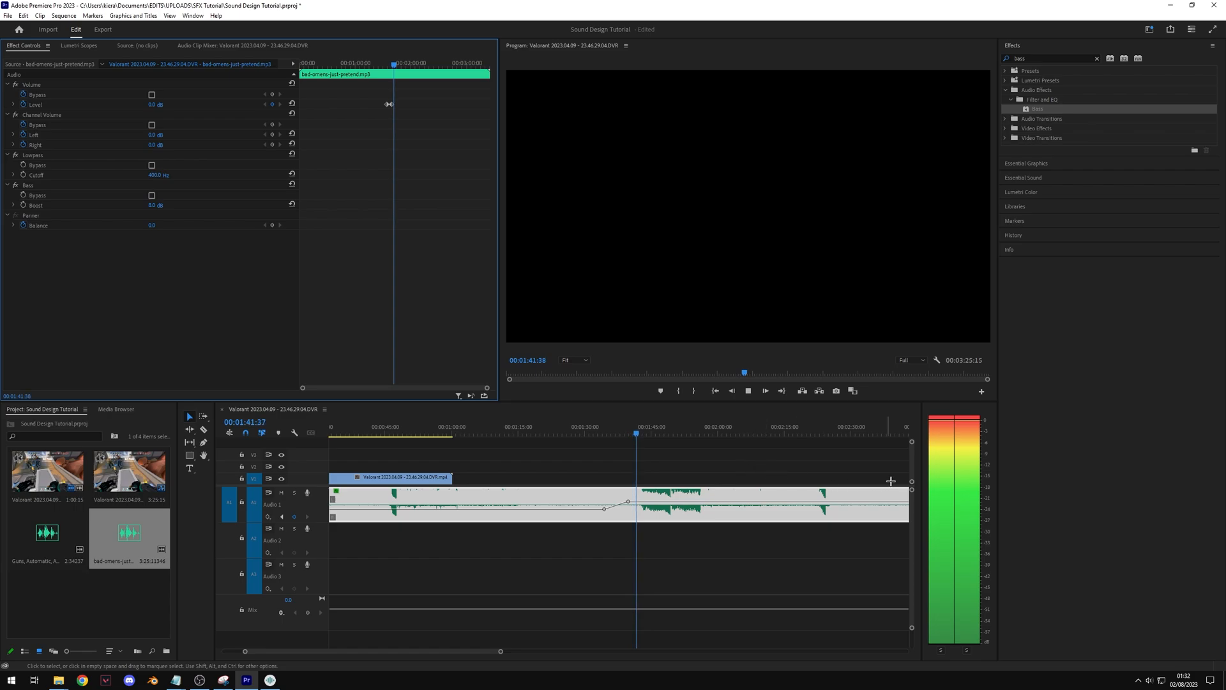
key(space)
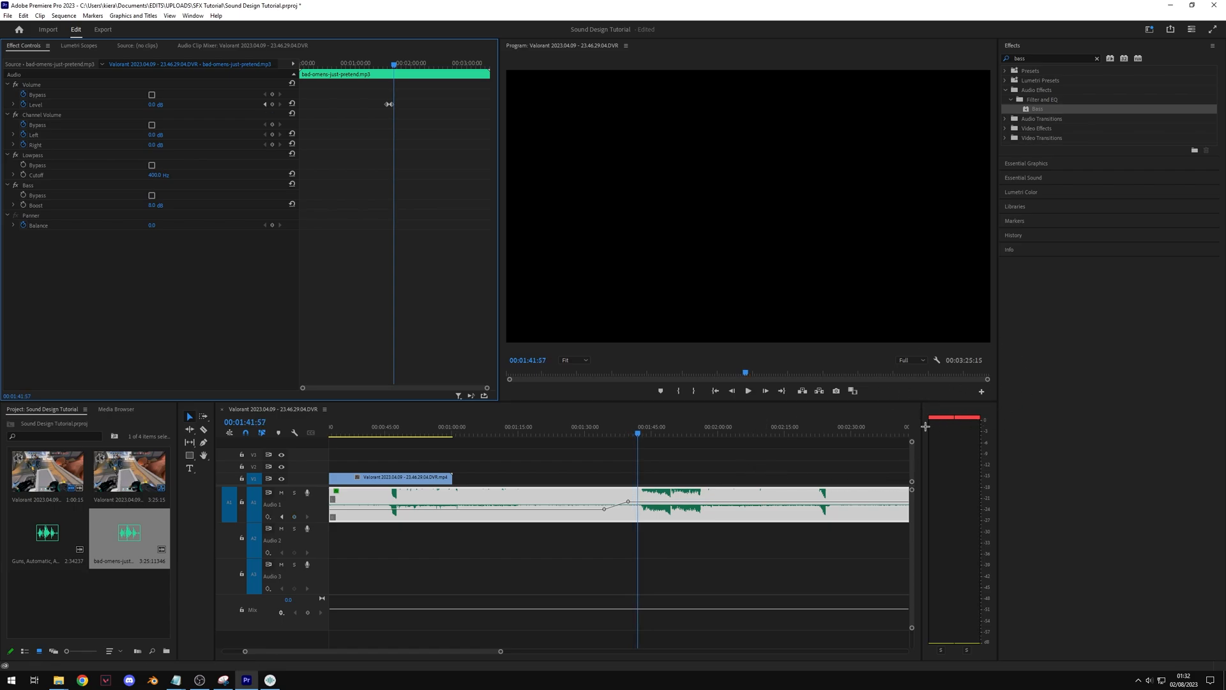
key(ctrl+z)
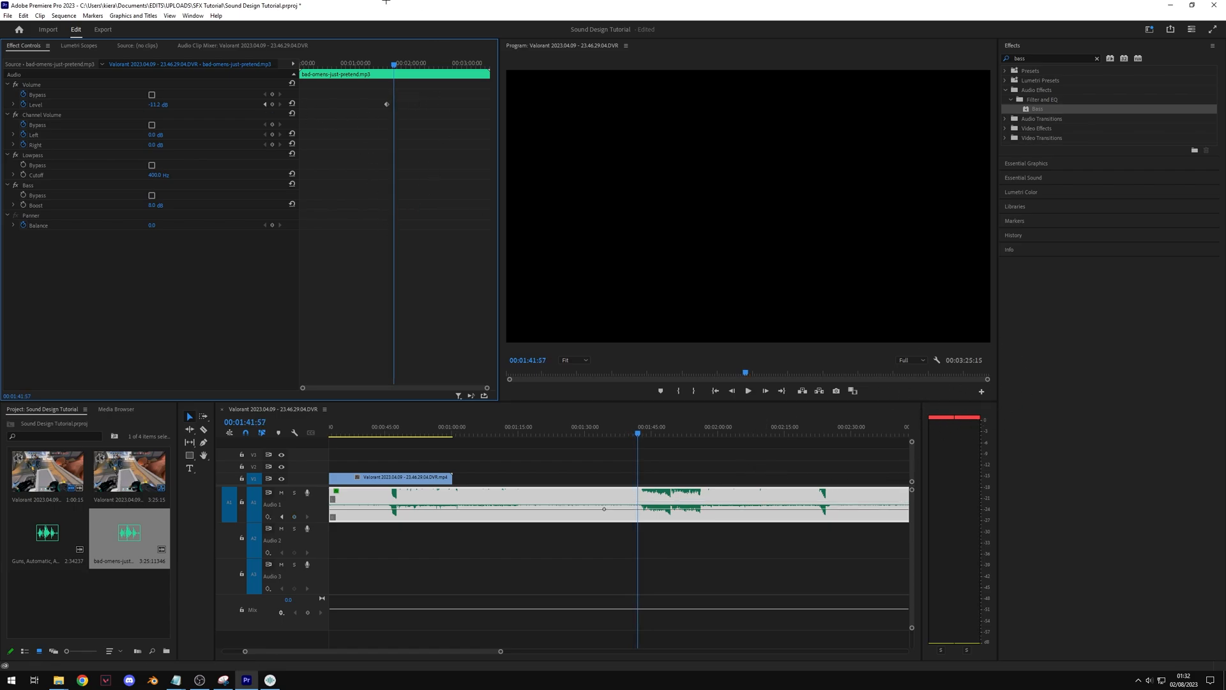
Step: Play the music from about 1:31 and compare its sound with the Bass effect disabled and re-enabled
click(590, 463)
key(space)
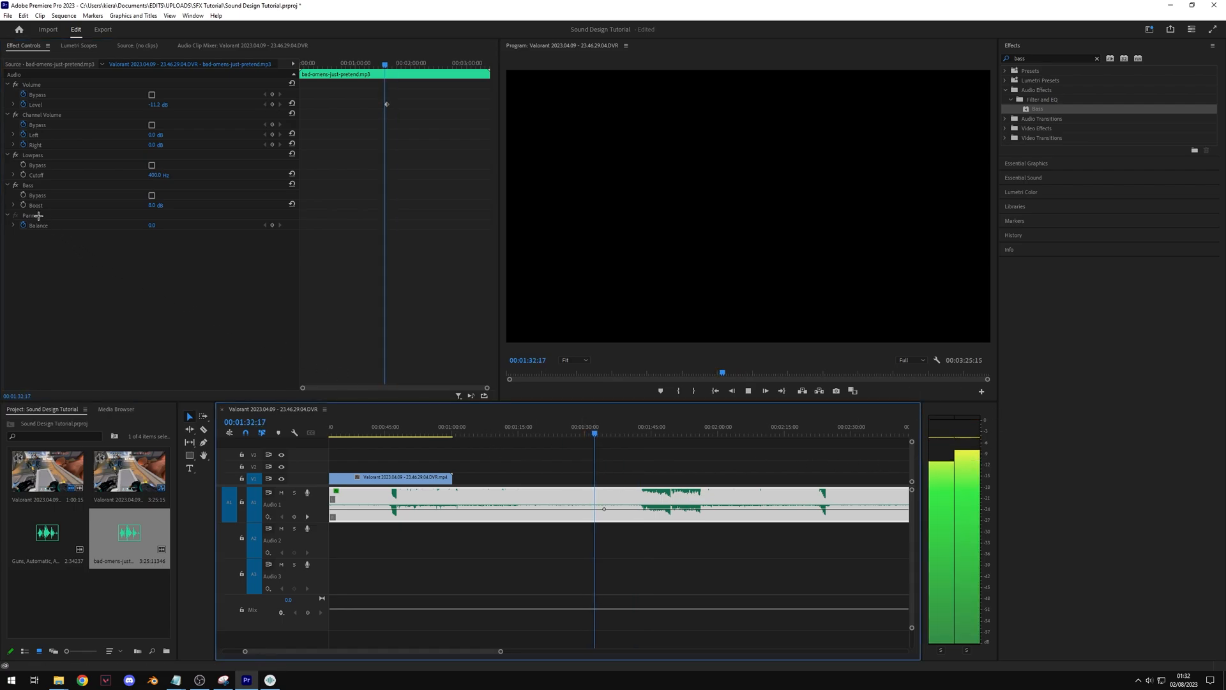
click(16, 185)
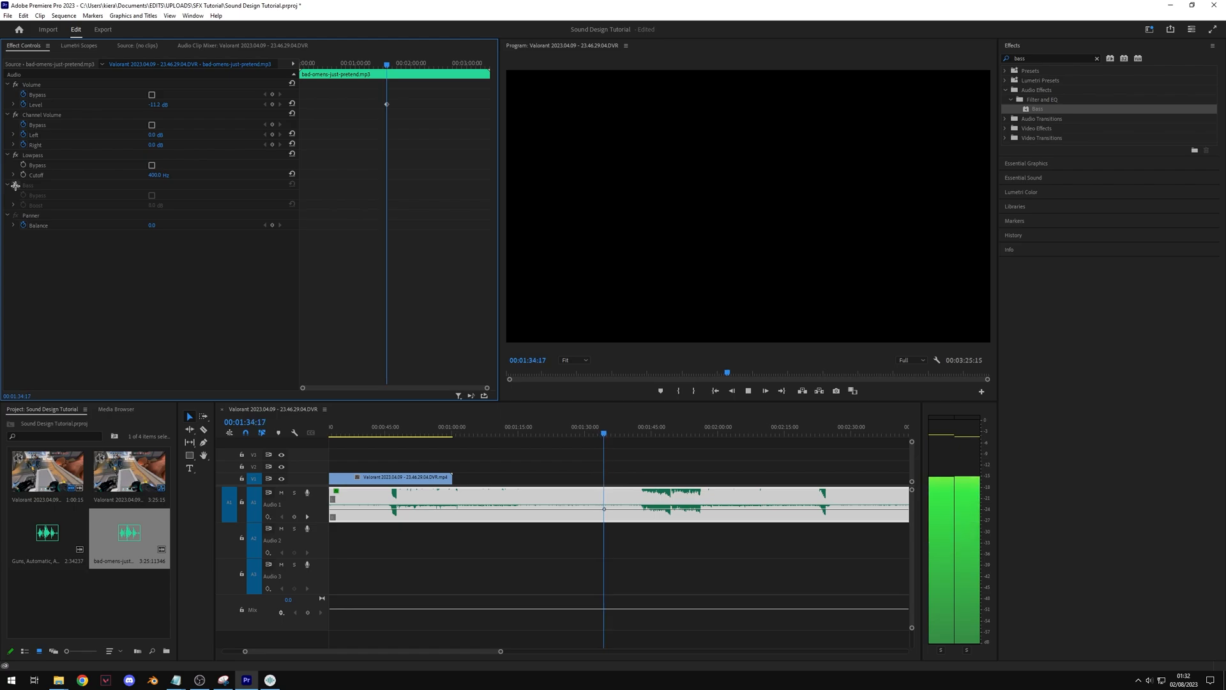
click(45, 155)
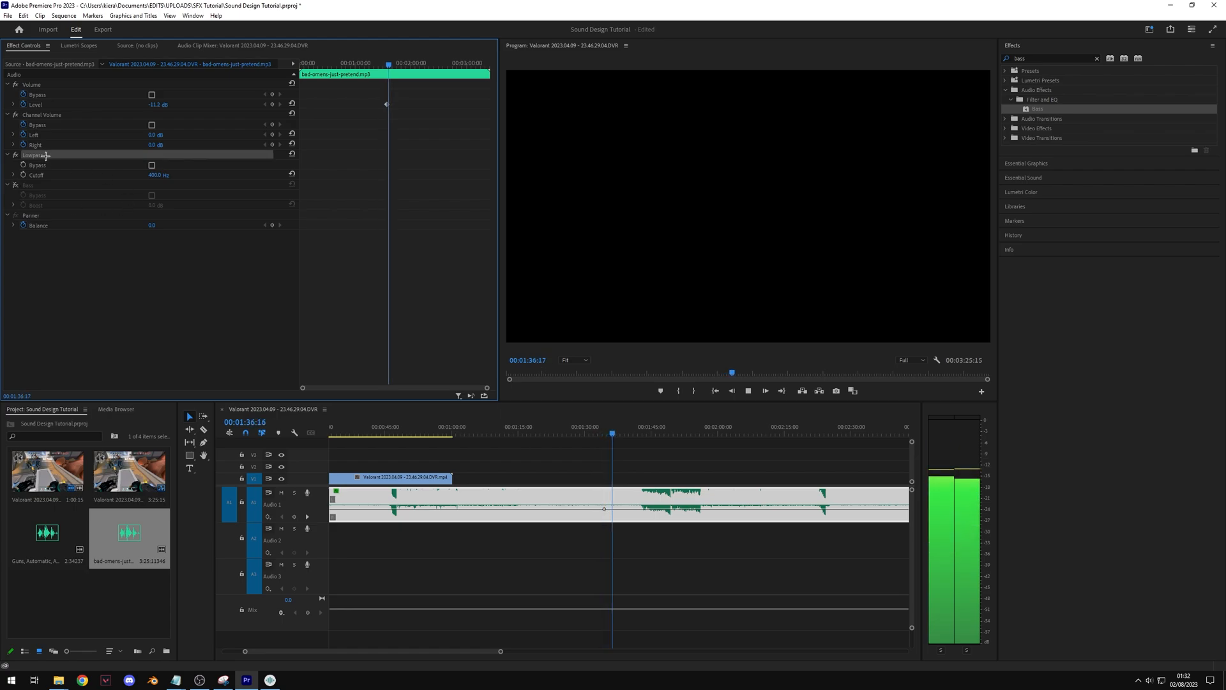
click(15, 185)
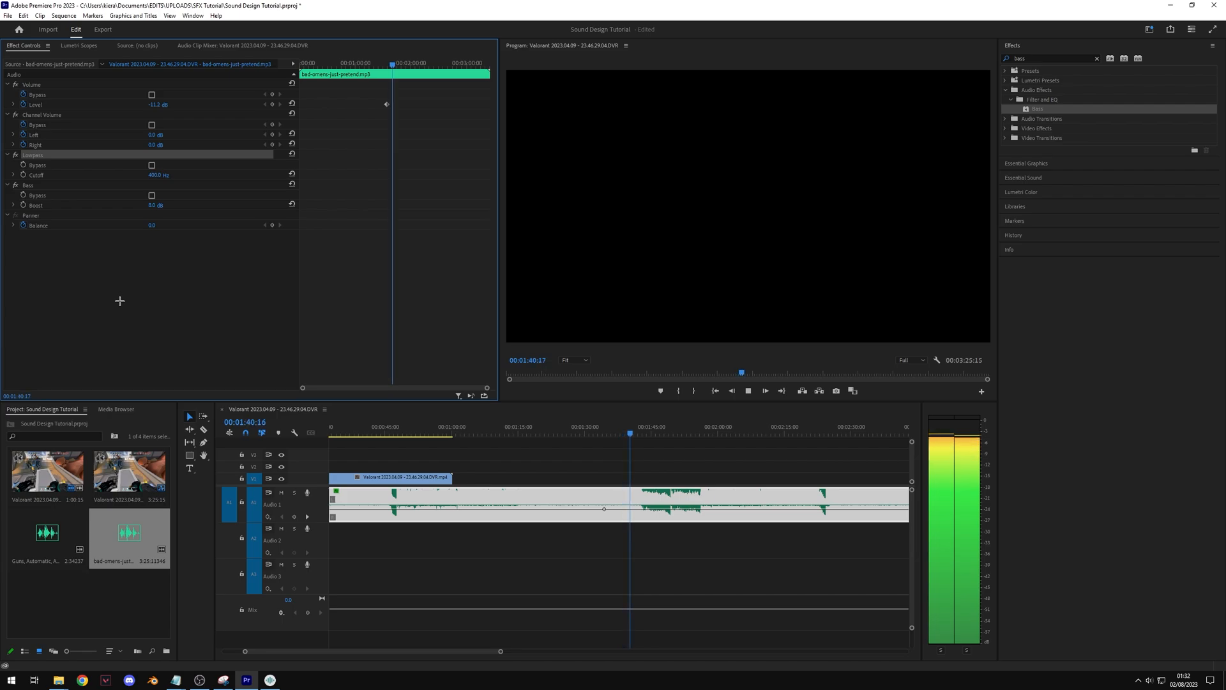
key(space)
Step: Delete the music clip from Audio 1 and place the automatic rifle gunshot clip on that track just past the video's end
click(419, 516)
key(Delete)
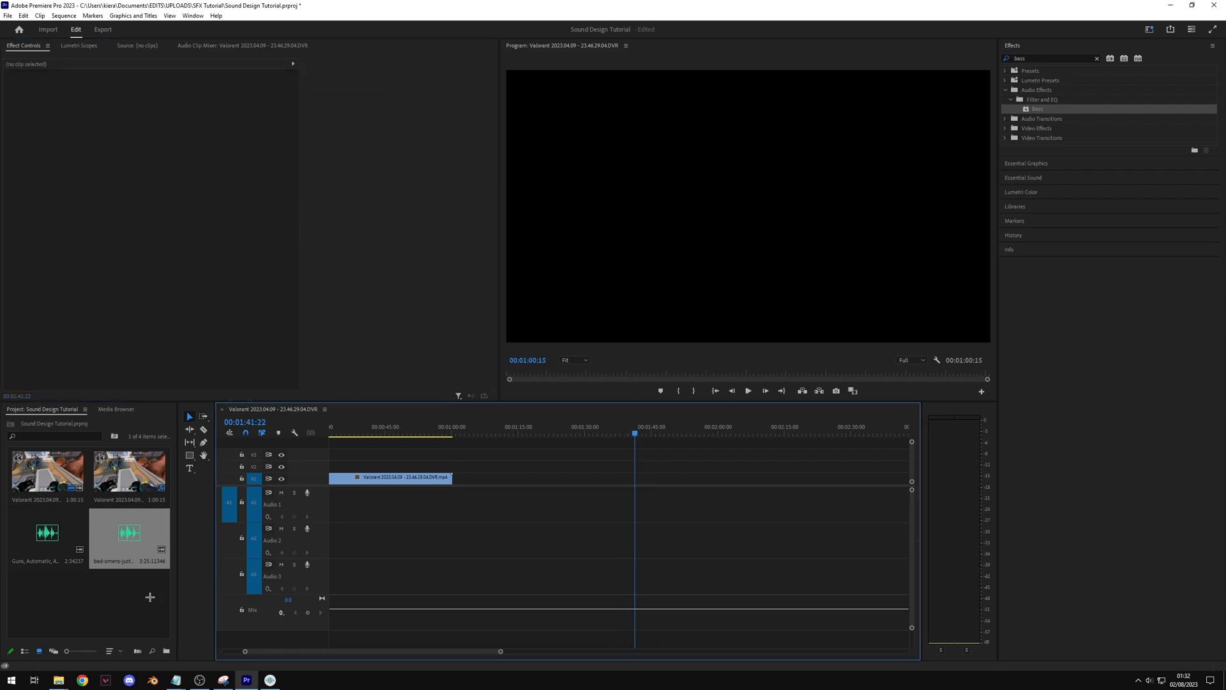
click(59, 536)
drag(62, 531, 467, 491)
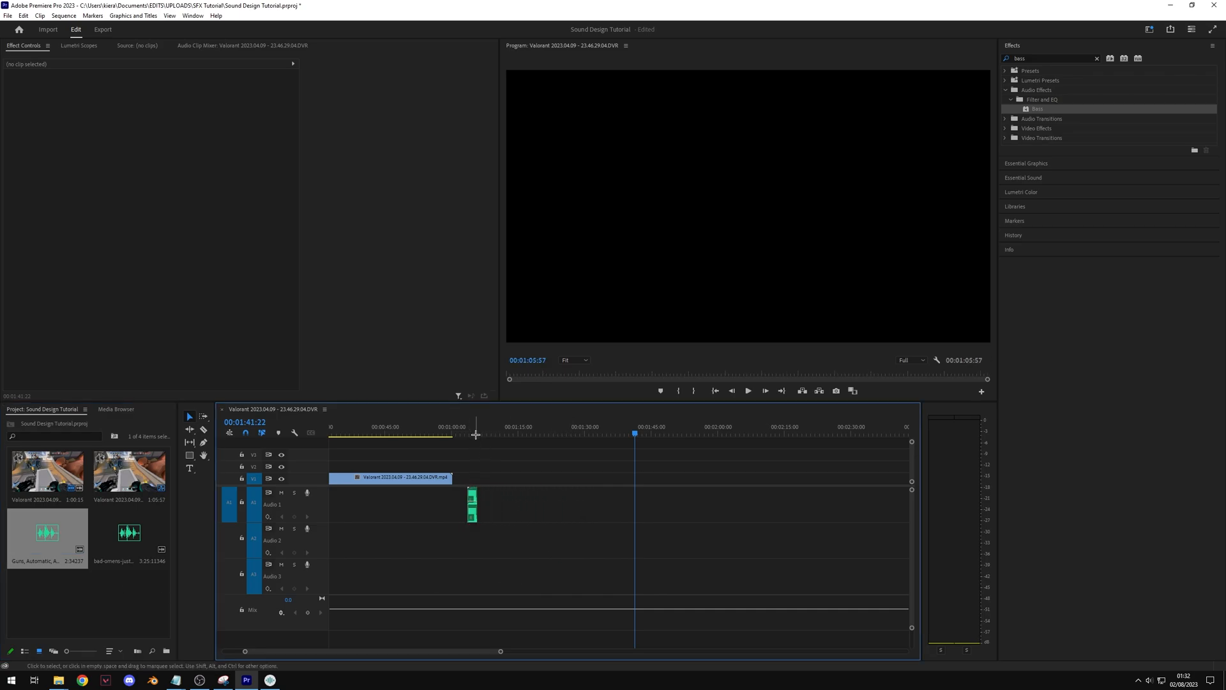
Step: Play the gunshot clip and move it back along Audio 1 to sit beneath the last seconds of the video
click(475, 433)
key(equal)
key(equal)
mouse_move(635, 496)
mouse_down()
mouse_move(505, 500)
mouse_move(648, 502)
mouse_up()
key(space)
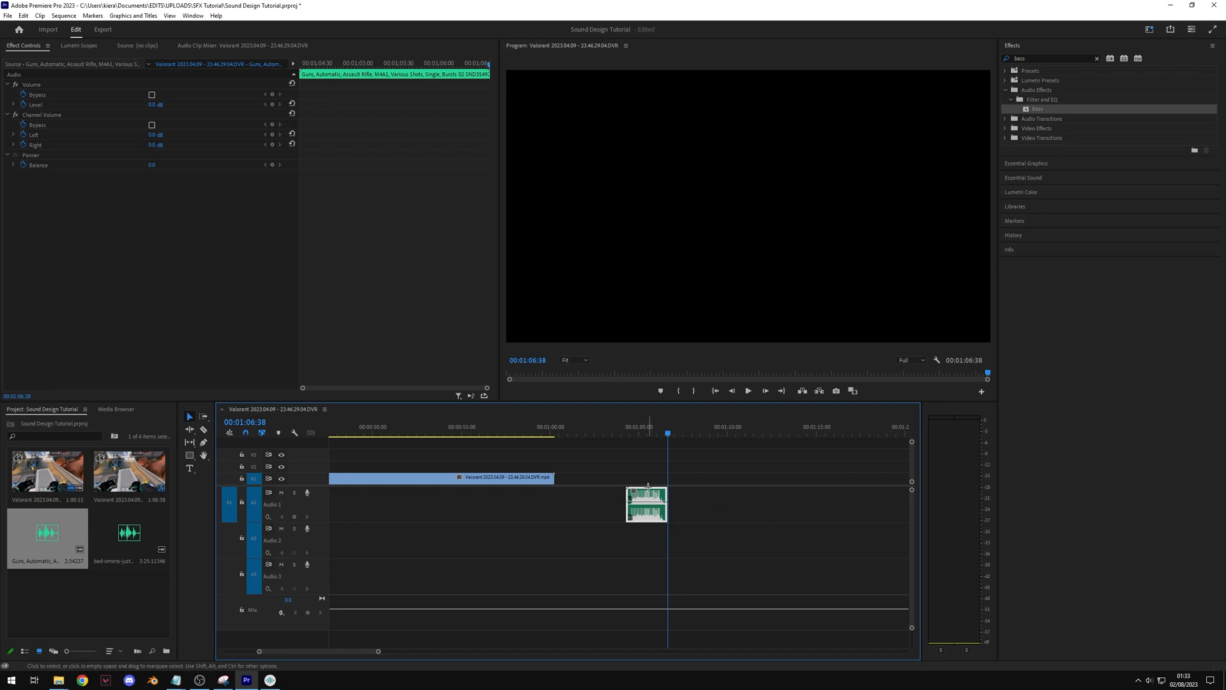
drag(647, 494, 489, 495)
click(464, 433)
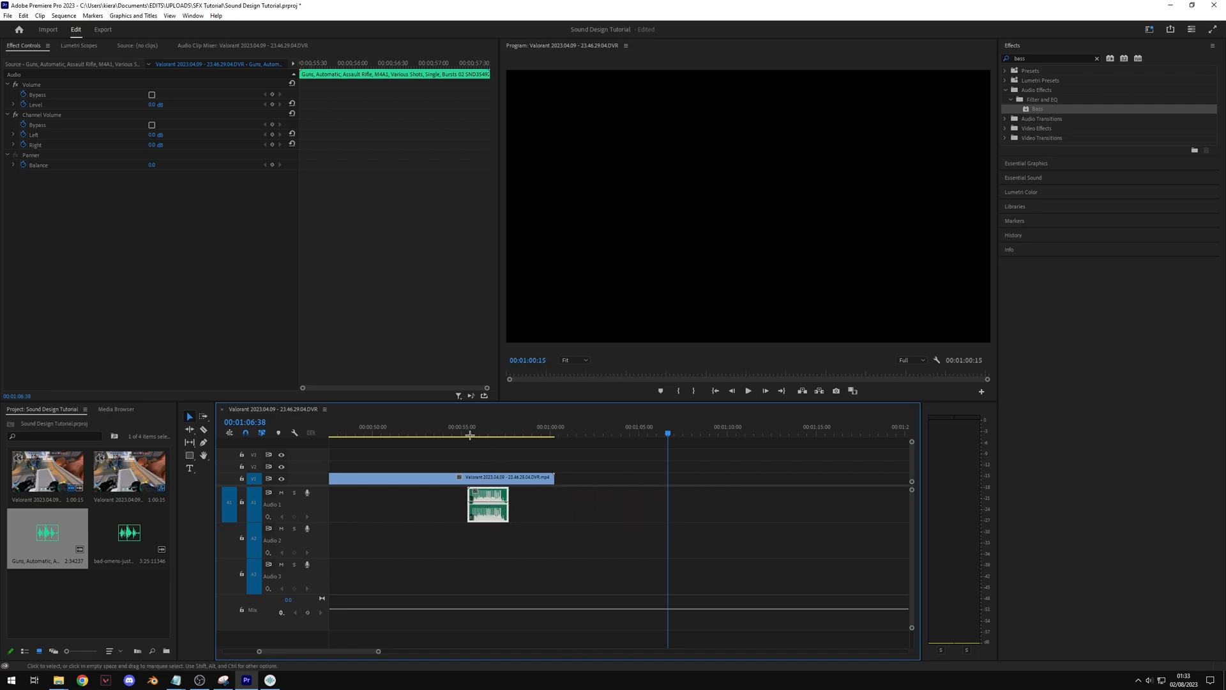
Step: Hide the V1 video track and enlarge the timeline area for a closer look at the gunshot waveform
key(=)
click(281, 479)
key(space)
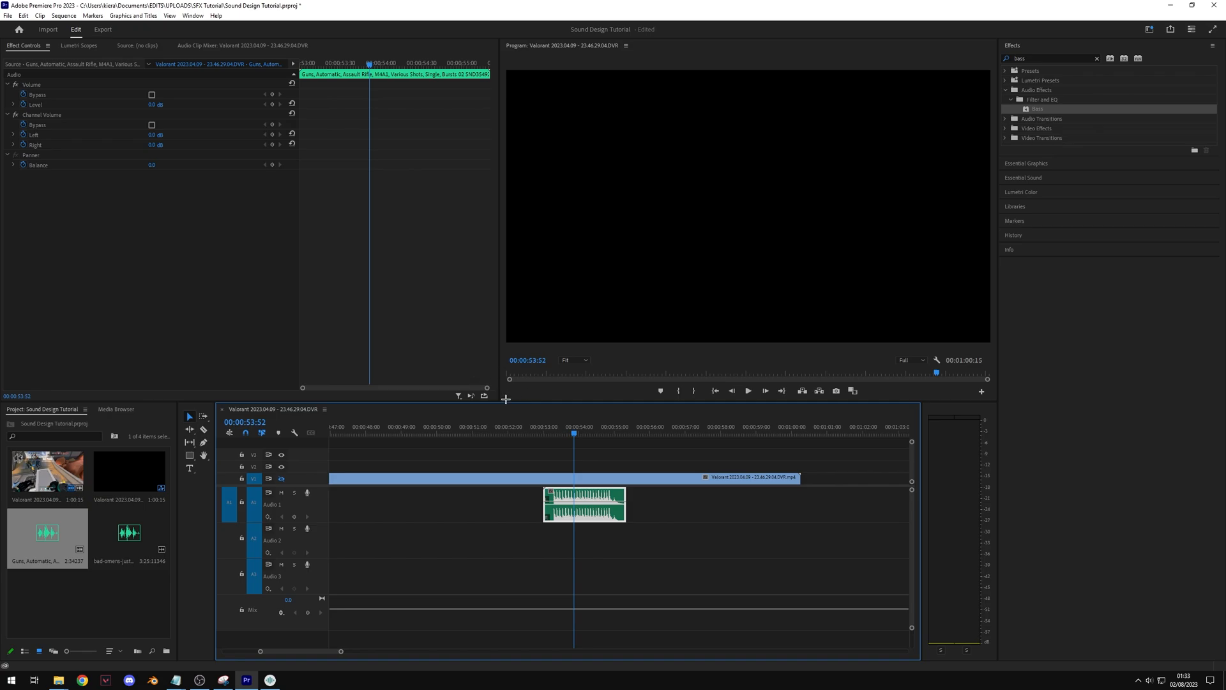
drag(509, 401, 510, 318)
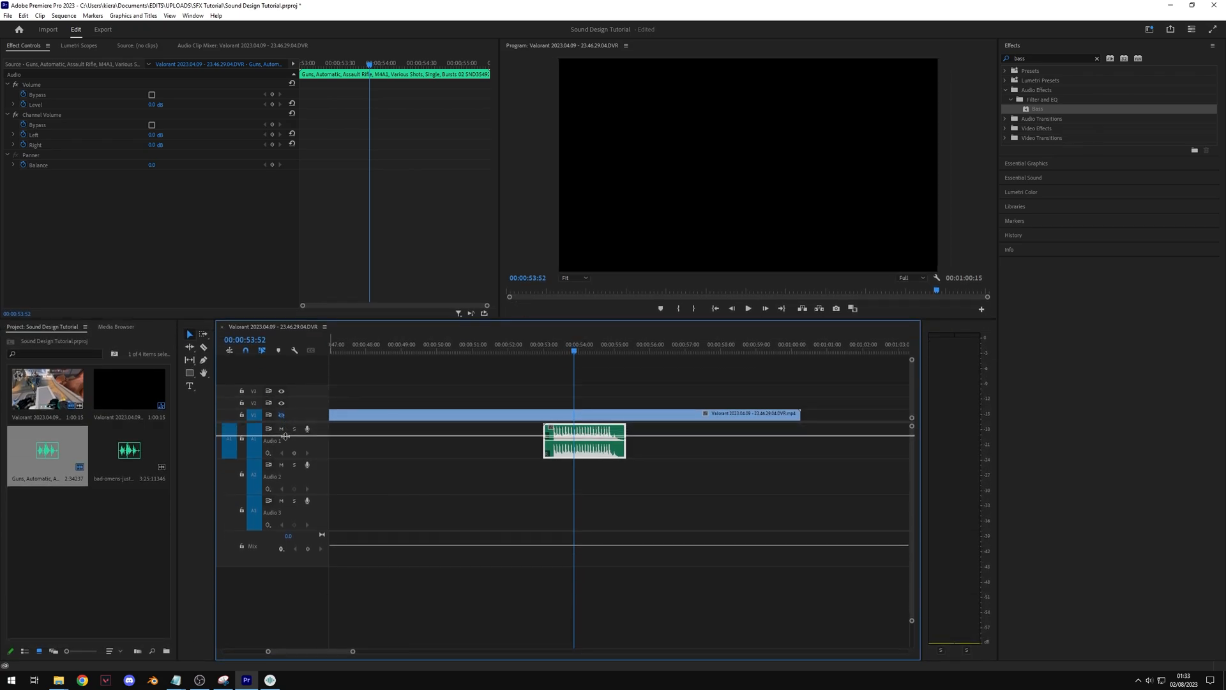
click(632, 520)
key(=)
scroll(649, 531, down, 2)
scroll(649, 531, up, 1)
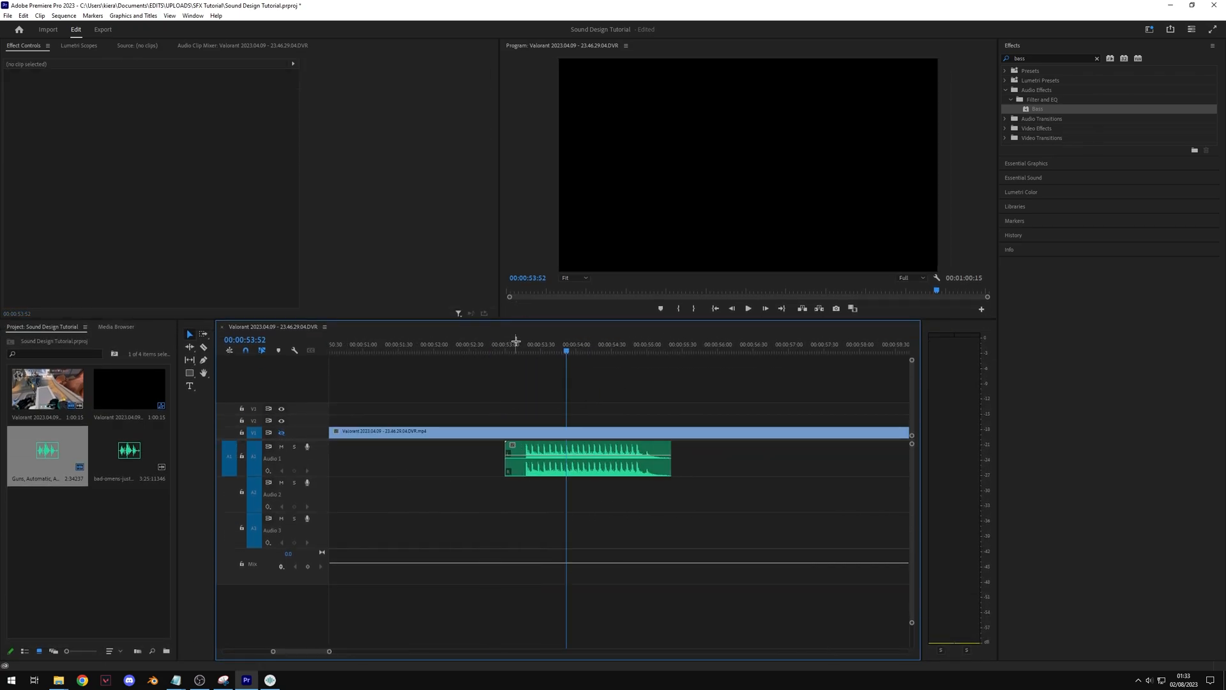
Step: Play back the unprocessed gunshot clip from its start near 0:53
click(516, 340)
key(space)
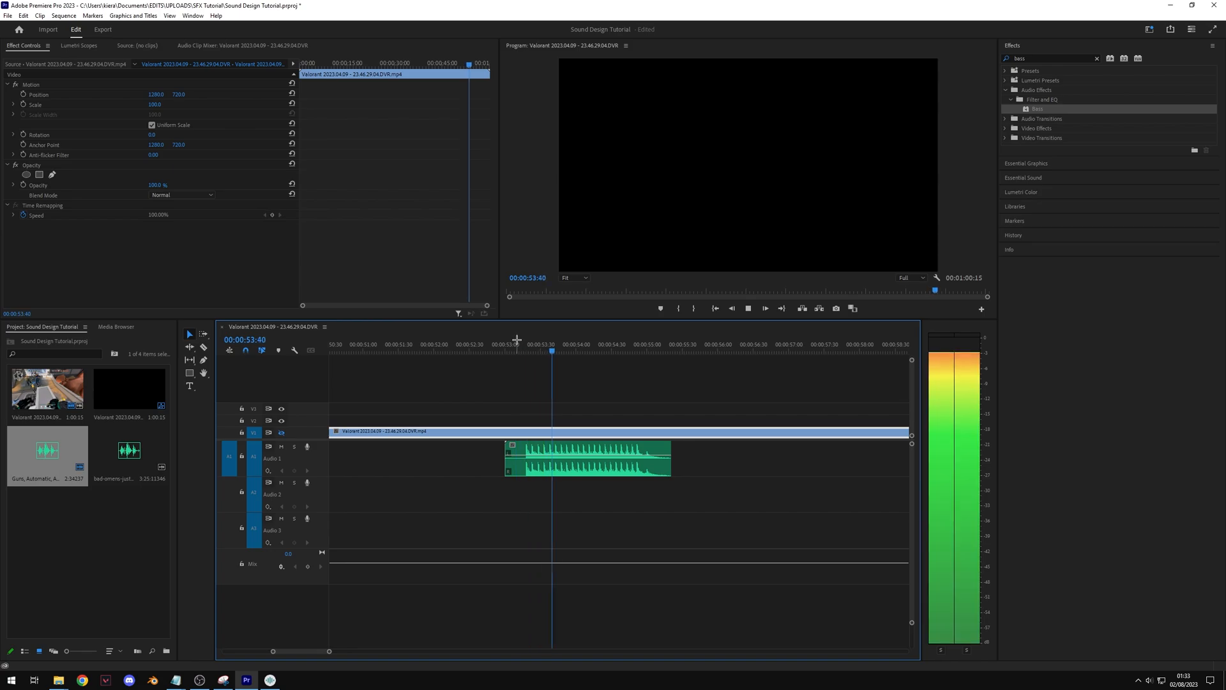
key(space)
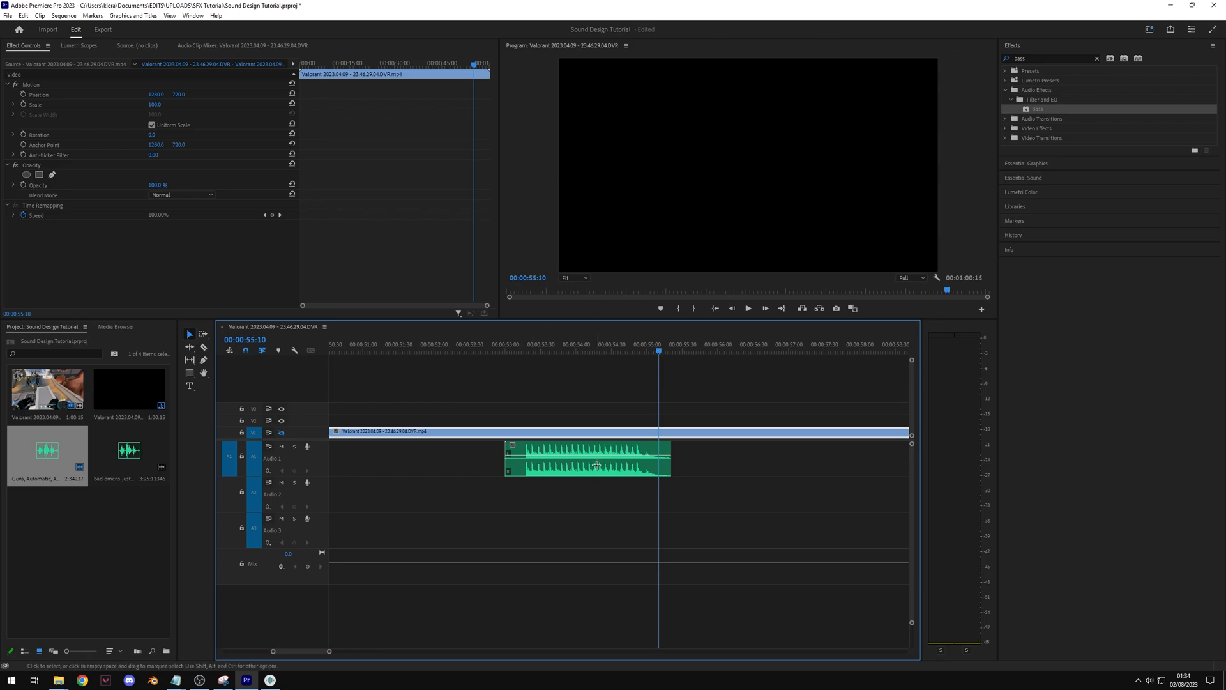
Step: Tag the gunshot clip as SFX in Essential Sound
click(596, 465)
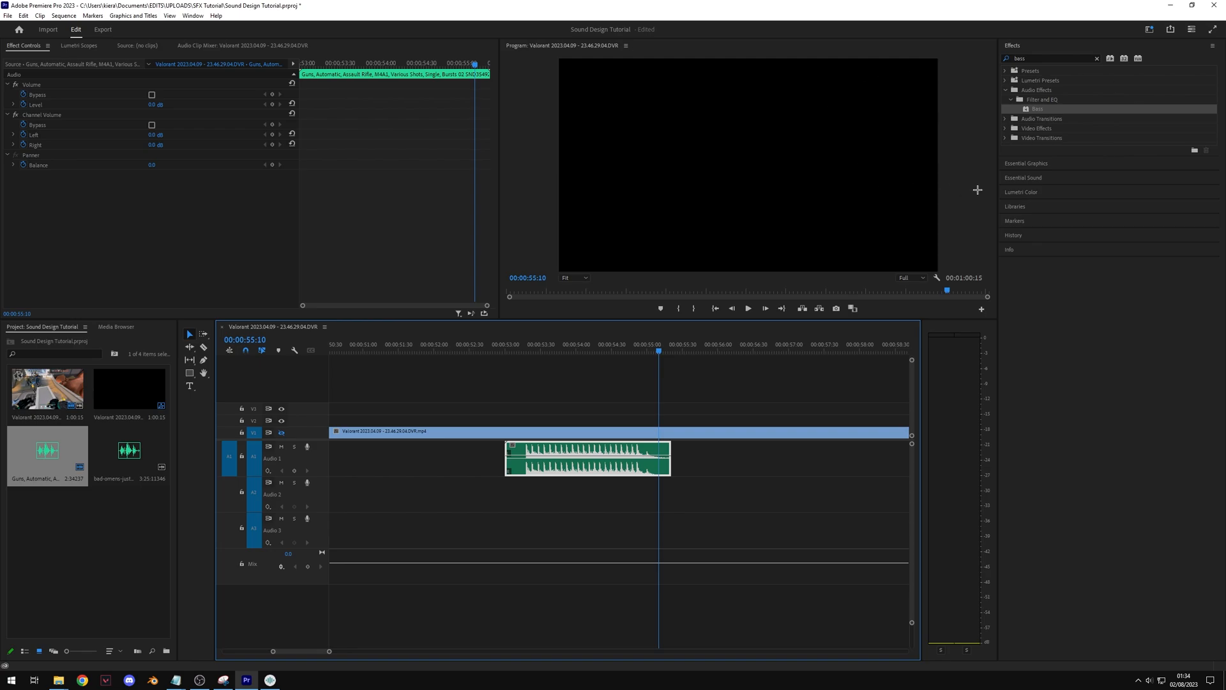
click(1057, 179)
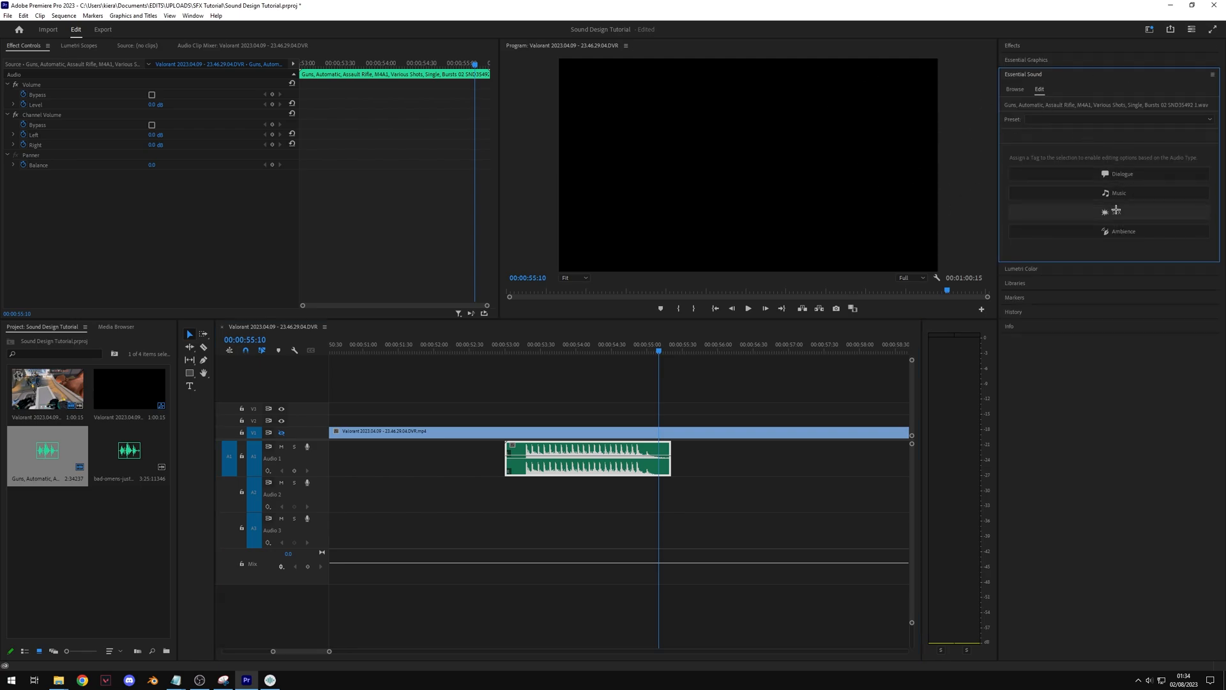
click(1117, 211)
Step: Try the Heavy Reverb preset on the gunshot clip, play it back, and turn the reverb off again
click(1075, 203)
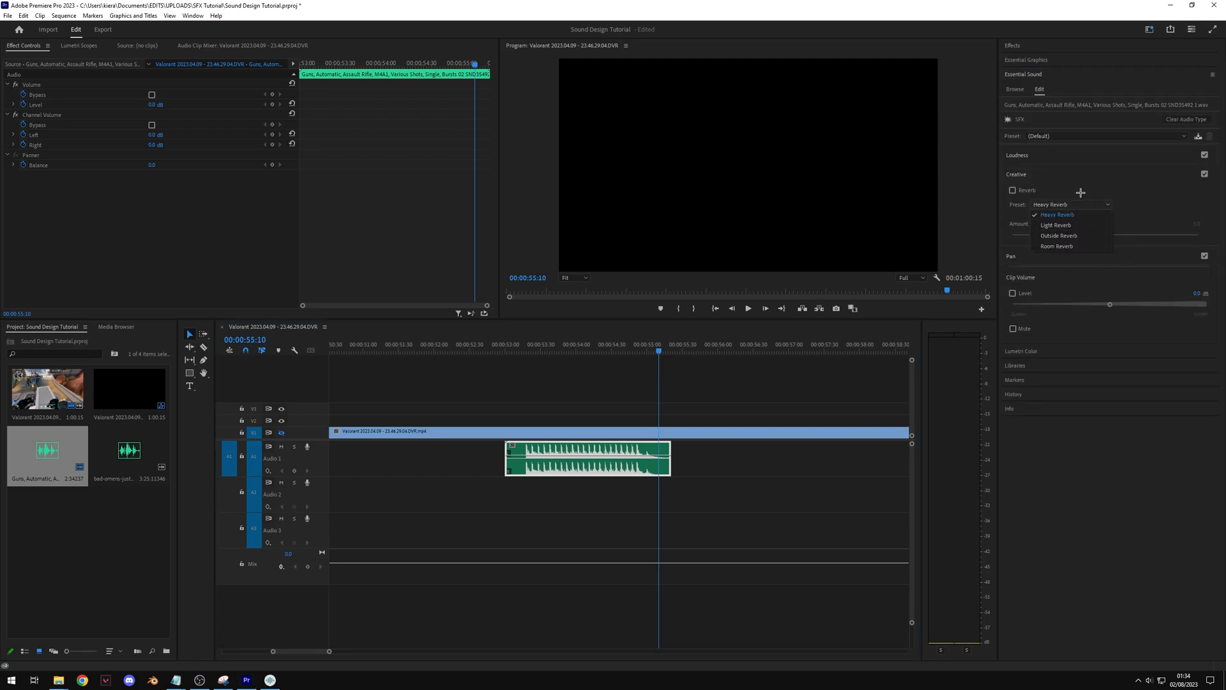
click(1080, 192)
click(1012, 191)
click(566, 348)
key(space)
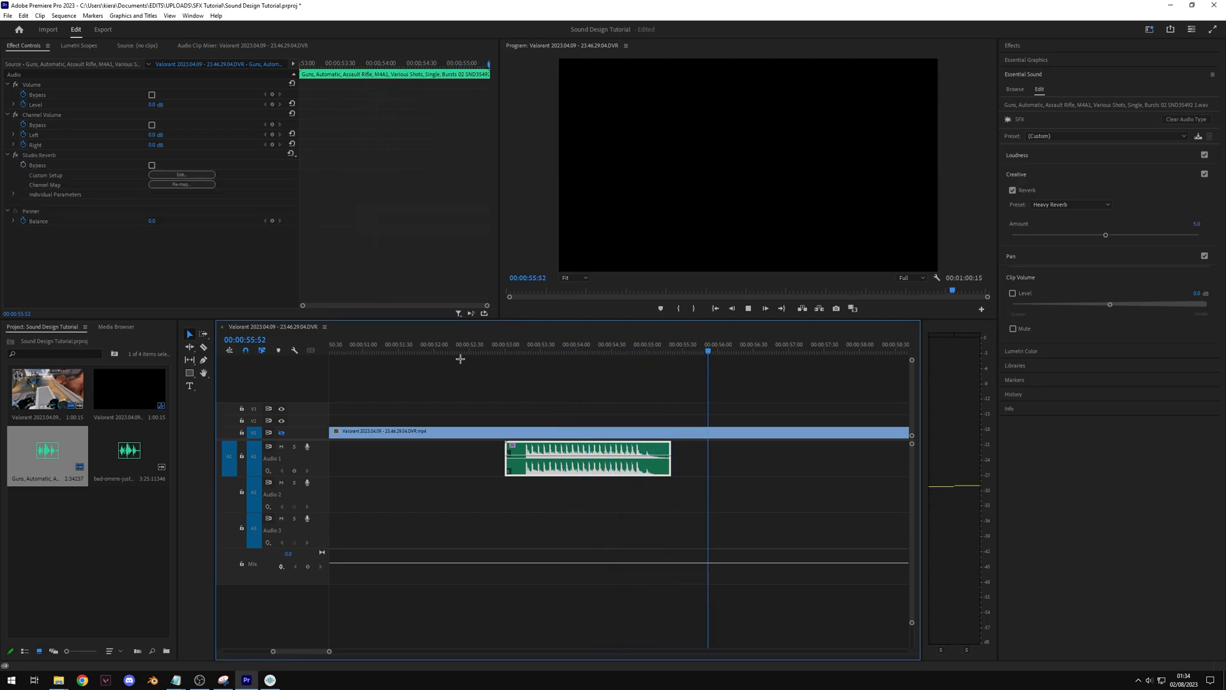
click(539, 348)
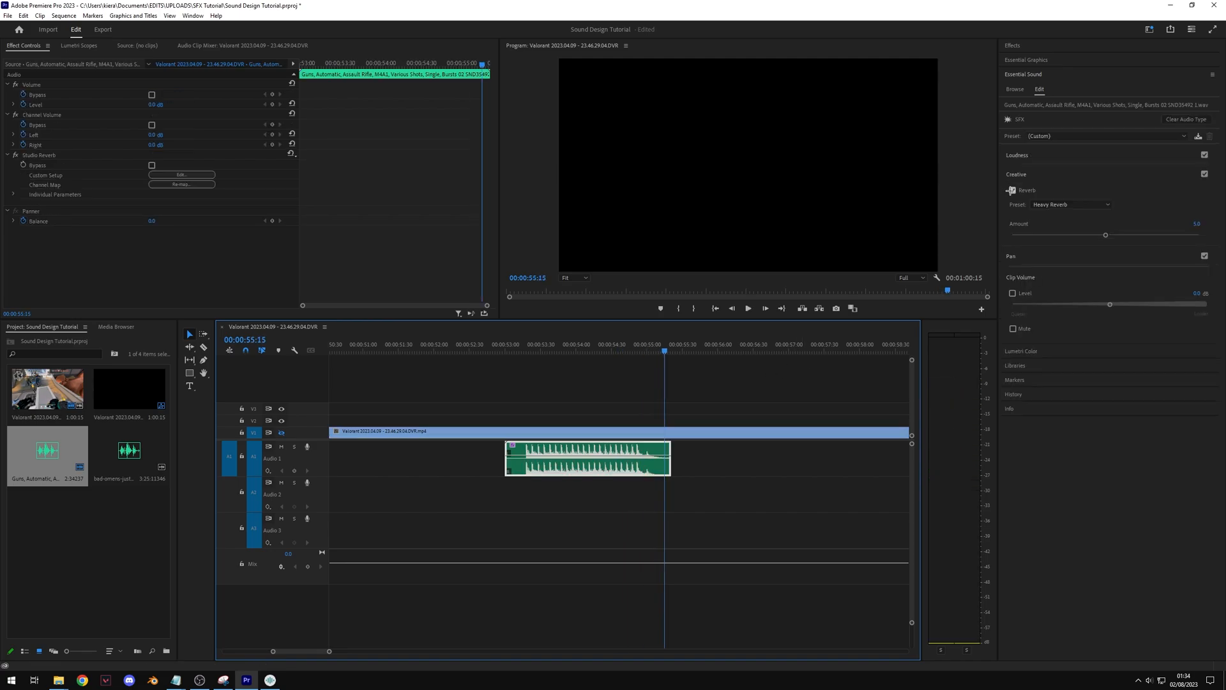
click(1010, 190)
Step: Search the effects for "studio" and apply Studio Reverb to the gunshot clip
click(1028, 44)
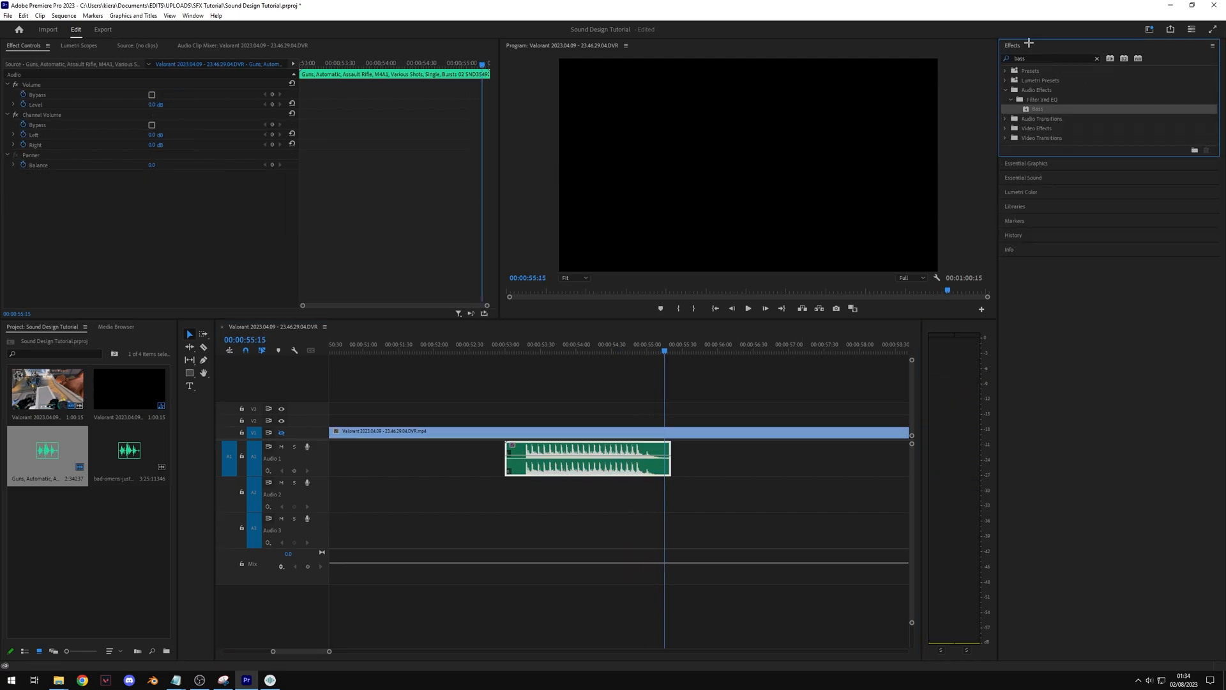
click(1032, 57)
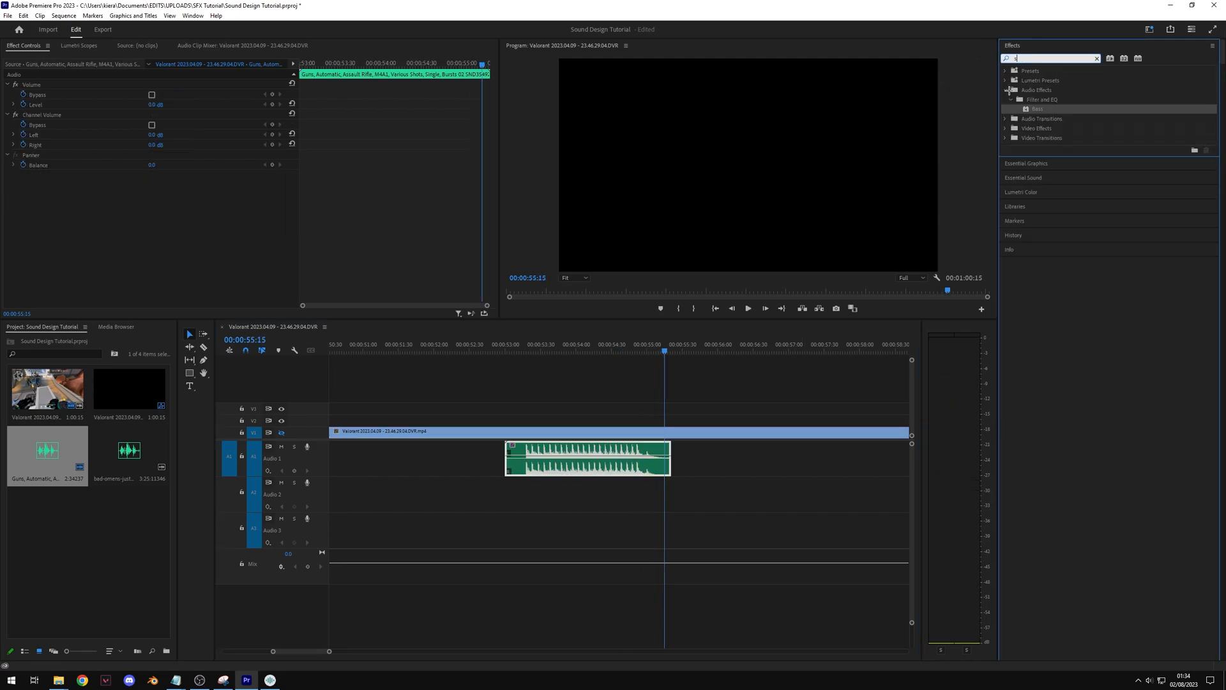
text(studio)
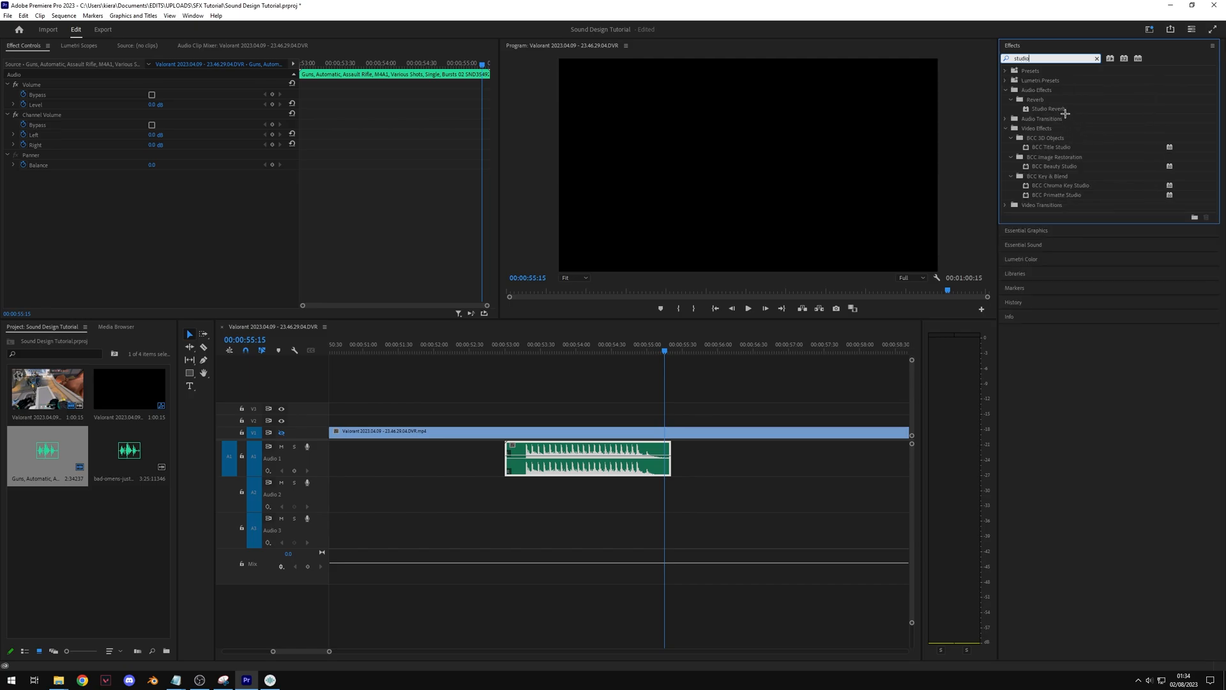
drag(1063, 110, 638, 459)
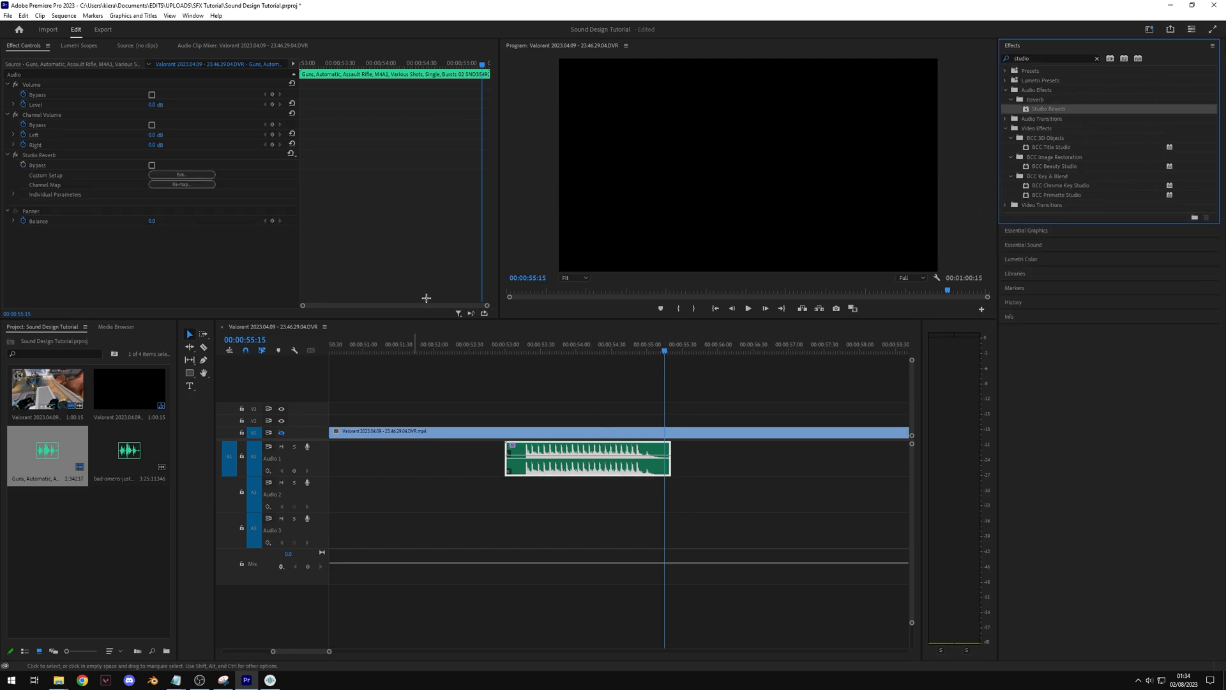
Step: Open the Studio Reverb custom setup, look through its presets, raise Room Size slightly, and close the editor
click(49, 156)
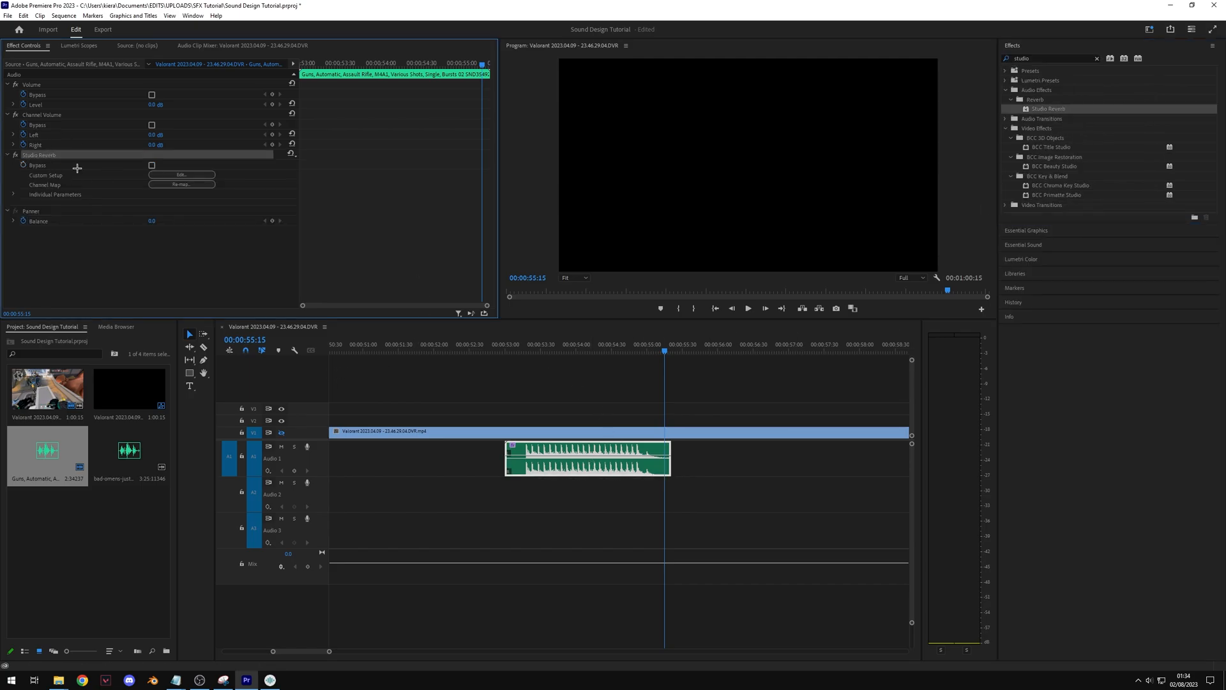
click(182, 174)
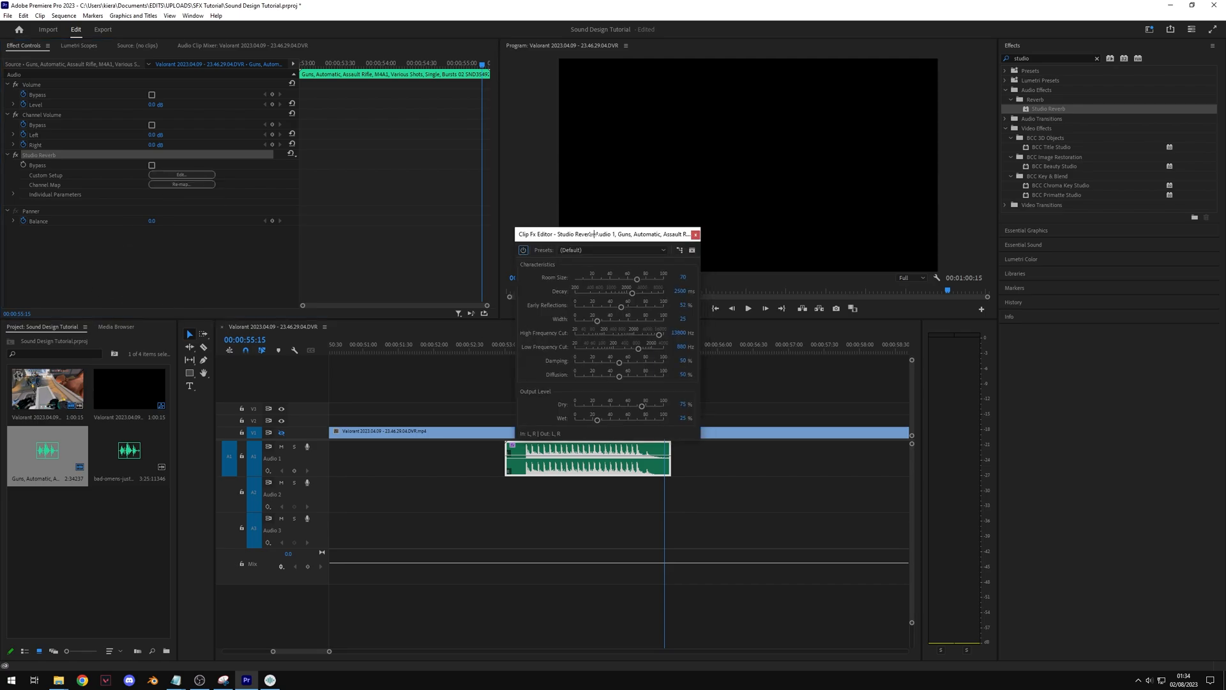
drag(653, 235, 447, 219)
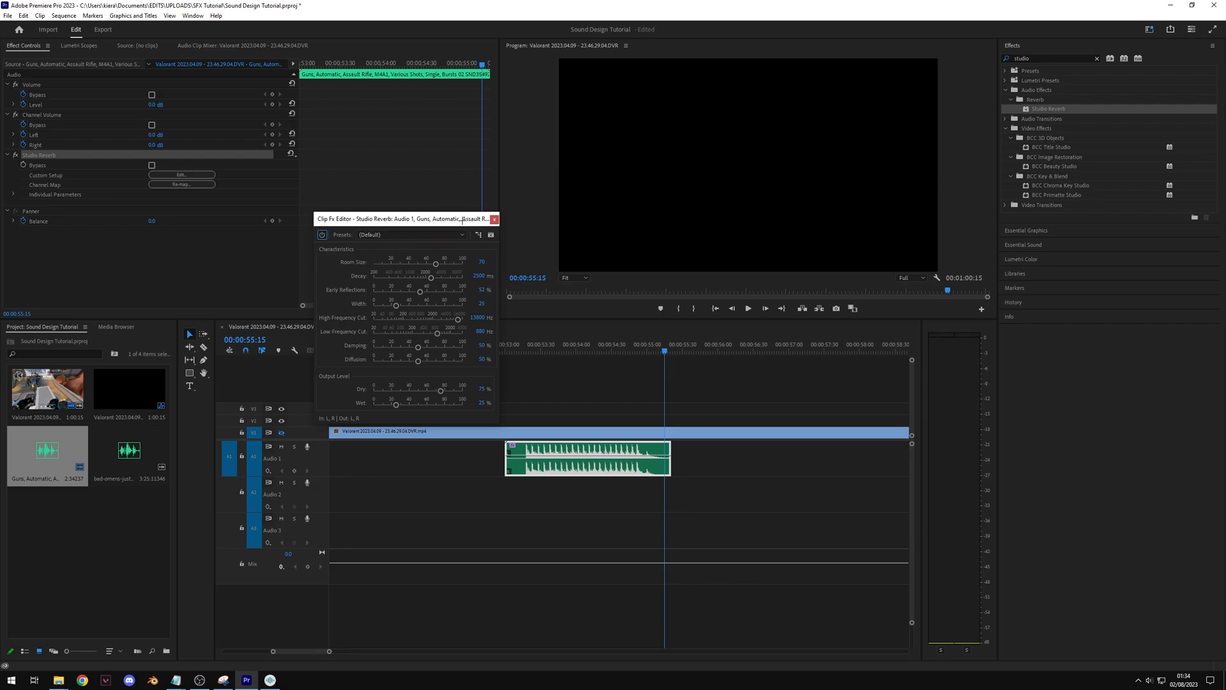
drag(462, 219, 274, 208)
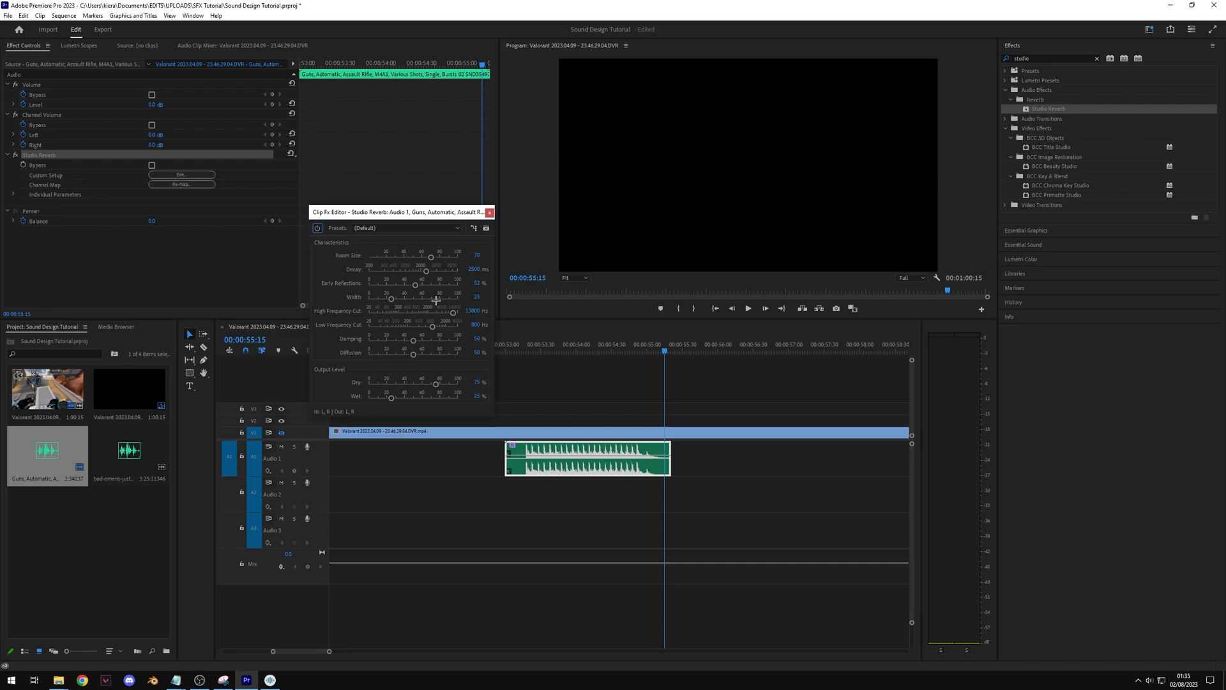
click(407, 230)
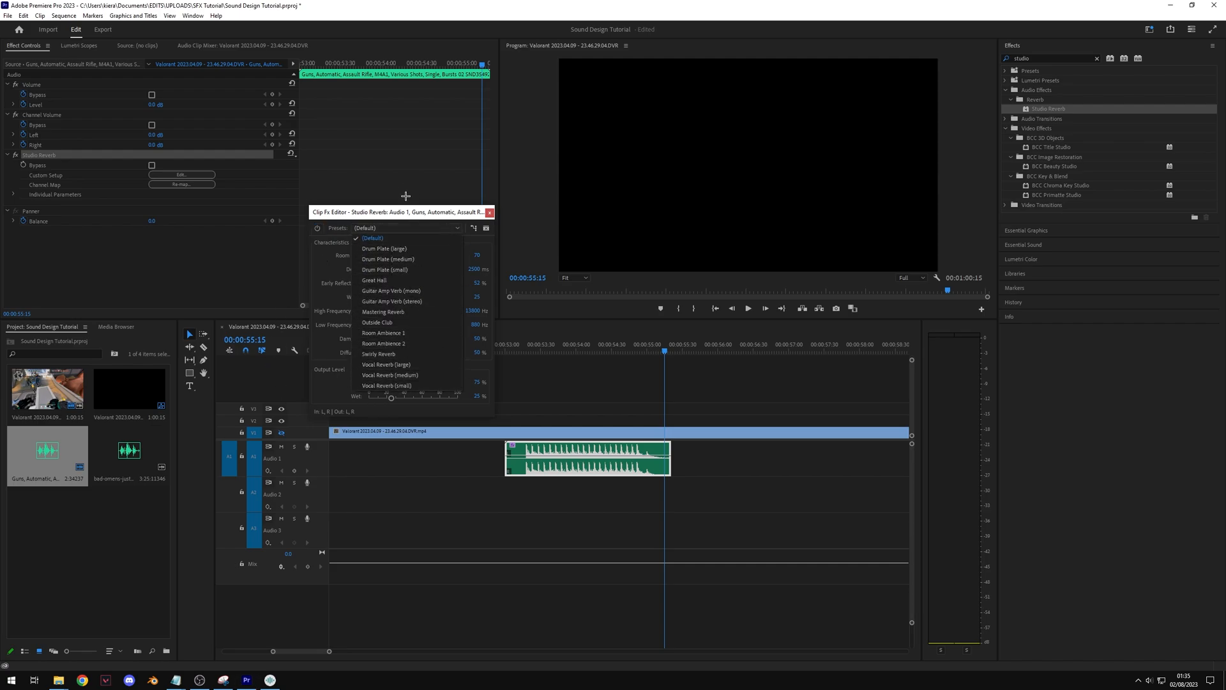
click(337, 285)
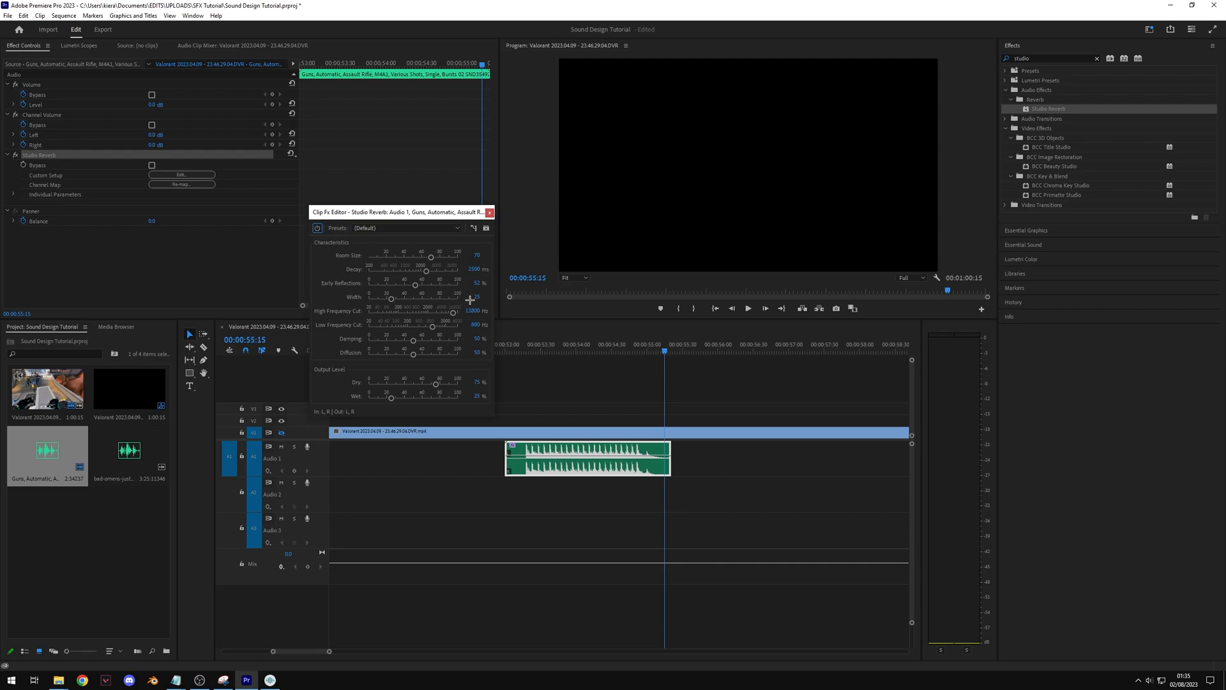
drag(431, 257, 436, 257)
click(490, 214)
Step: Play the gunshot clip from about 0:53:13 with Studio Reverb disabled, and again with it enabled, to compare
click(521, 351)
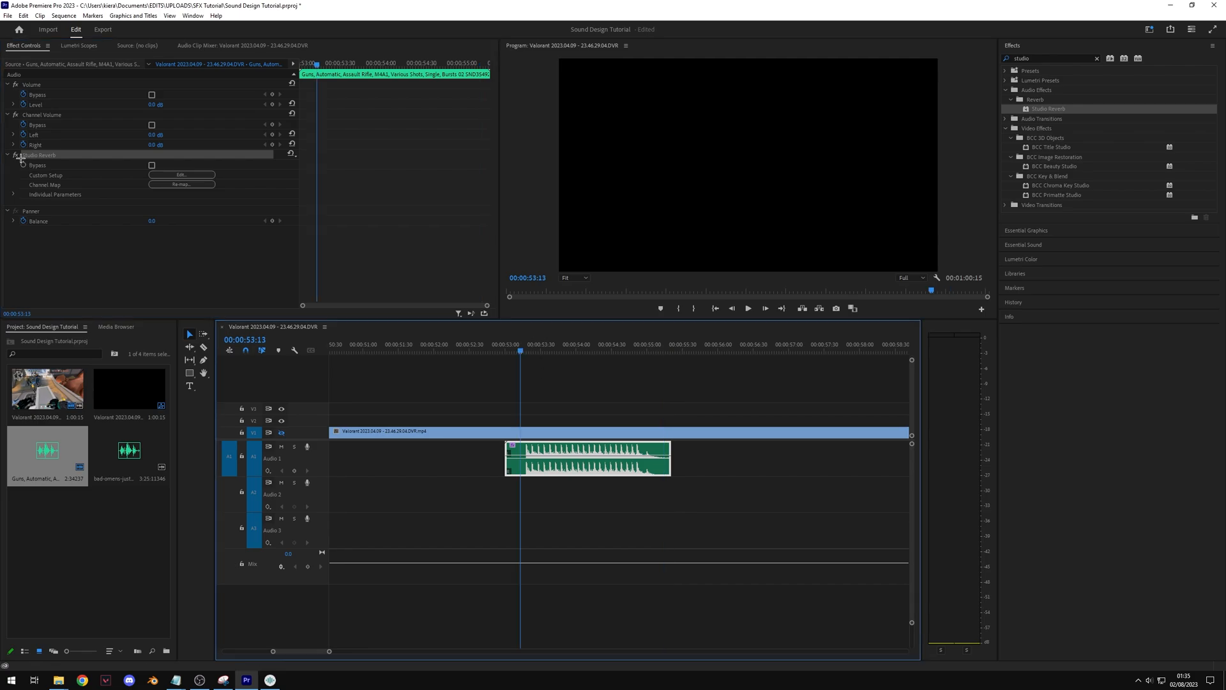
click(15, 154)
key(space)
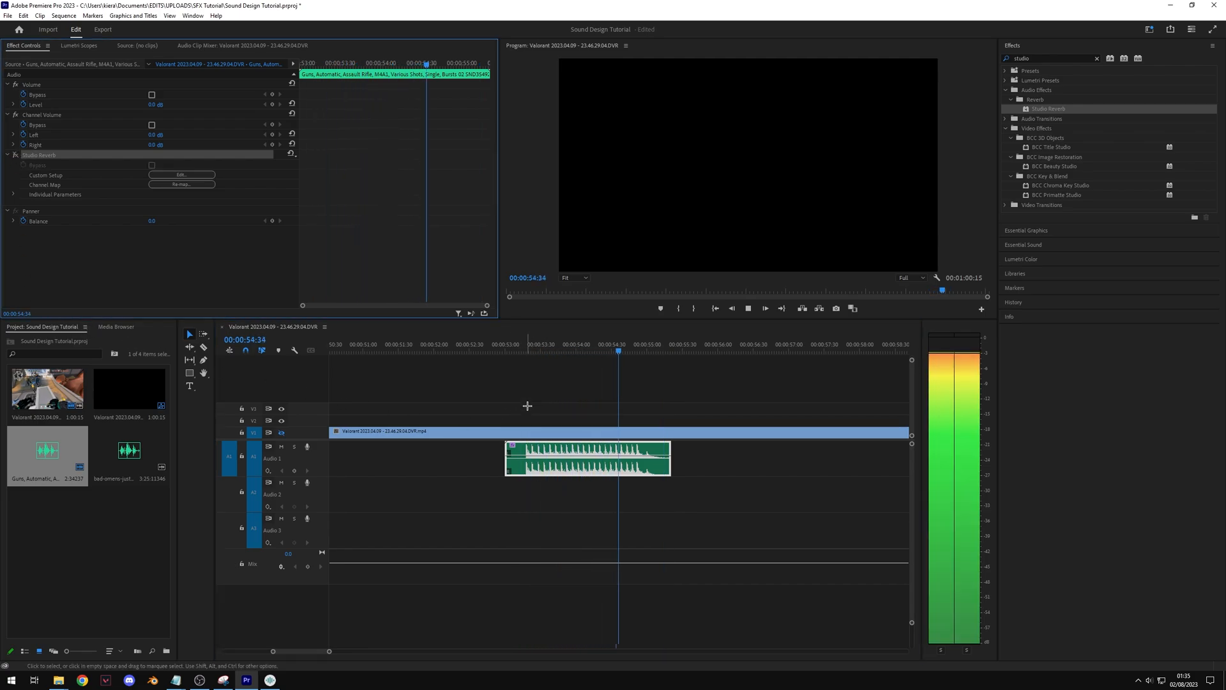
click(523, 351)
click(15, 155)
key(space)
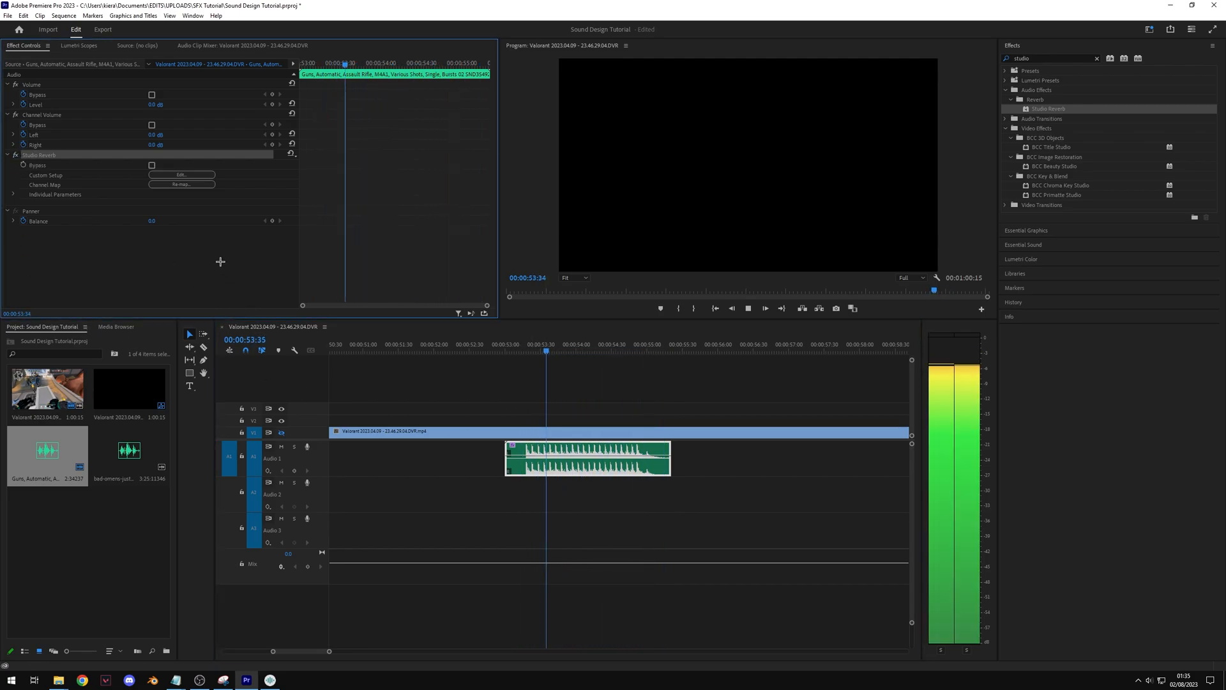
key(space)
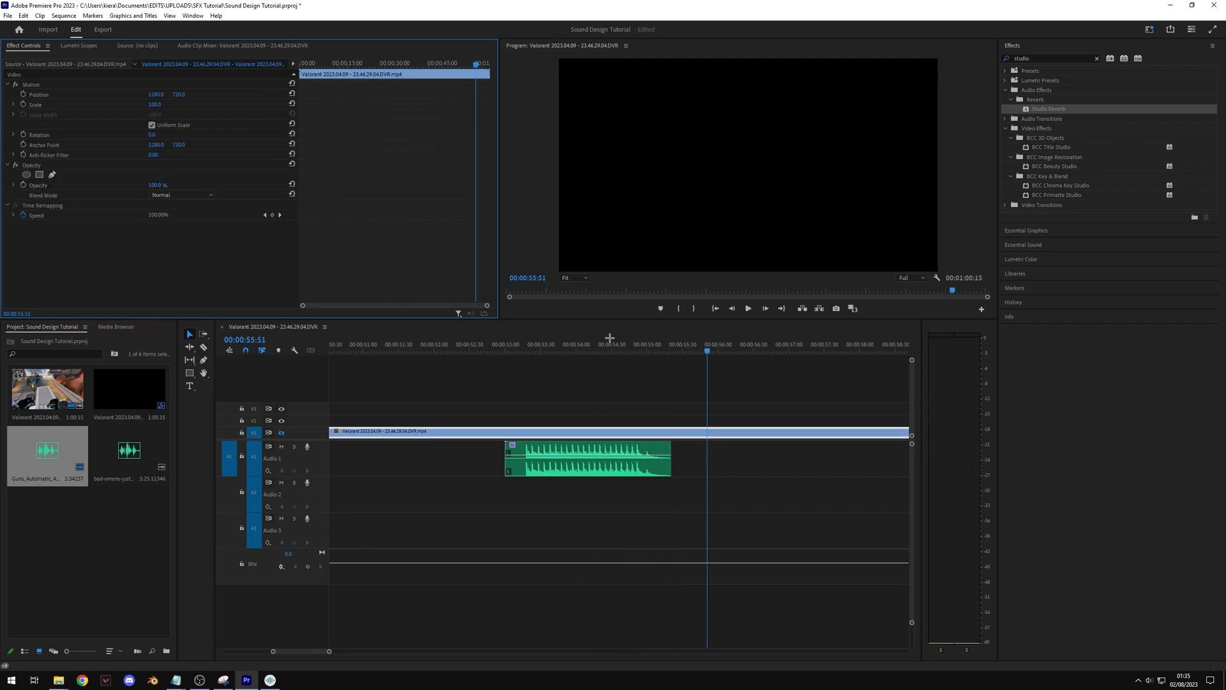
Step: Replay the final shots of the gunshot clip from about 0:54:38 to hear the reverb tail, and select the clip
click(626, 349)
key(space)
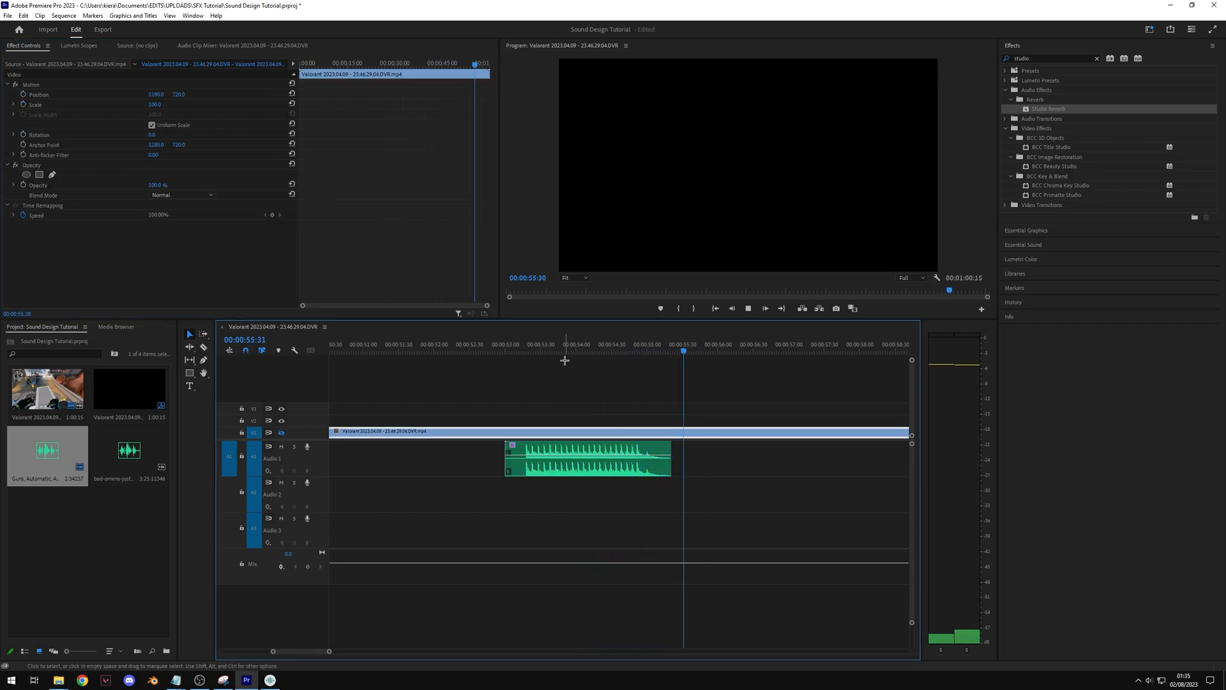
key(space)
drag(638, 344, 621, 345)
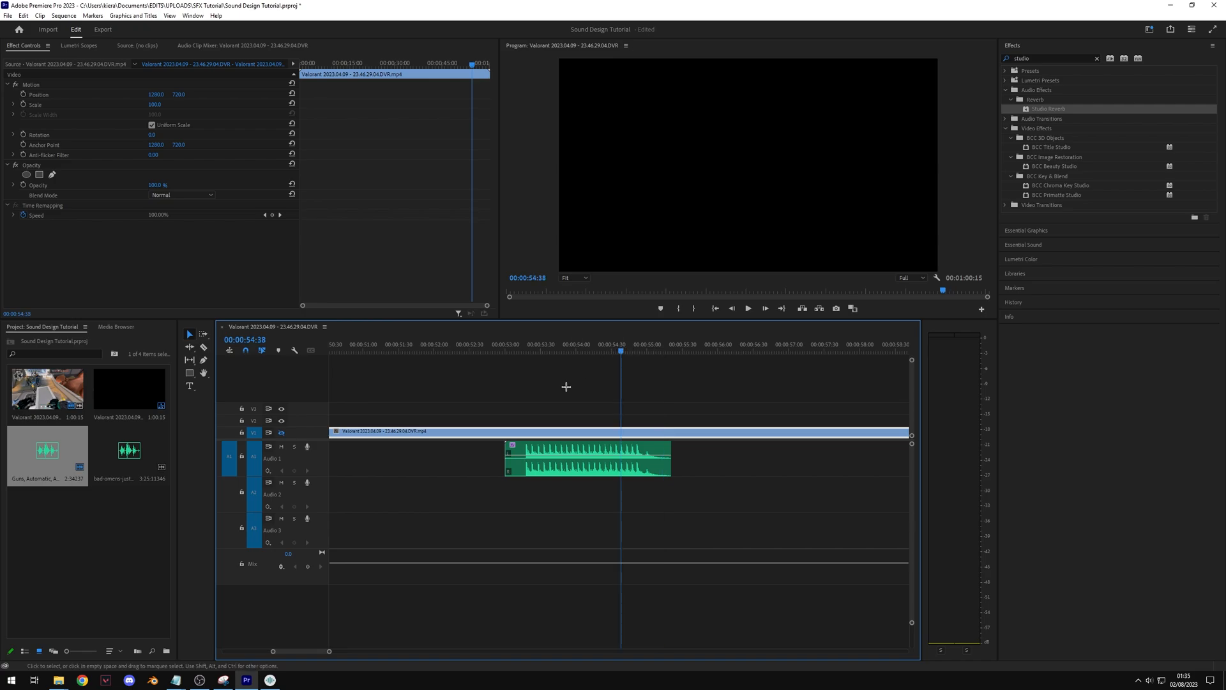
key(space)
key(space)
click(592, 459)
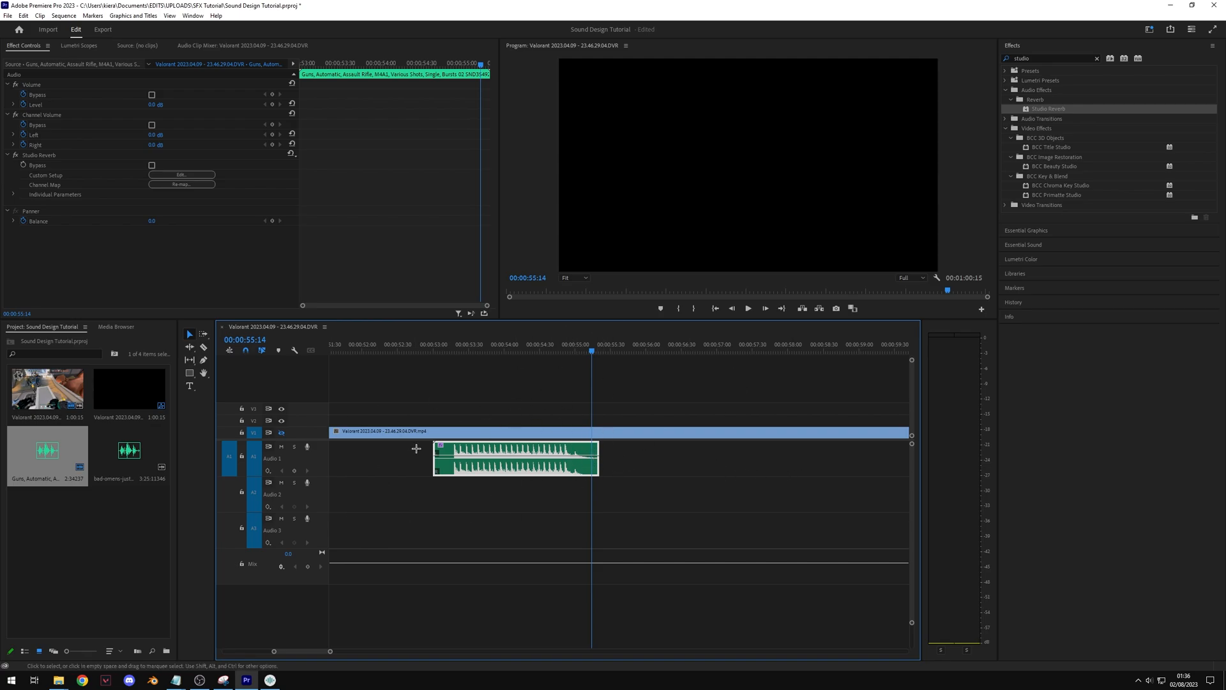
Step: Nest the gunshot clip under the default sequence name and open the nested sequence
right_click(553, 469)
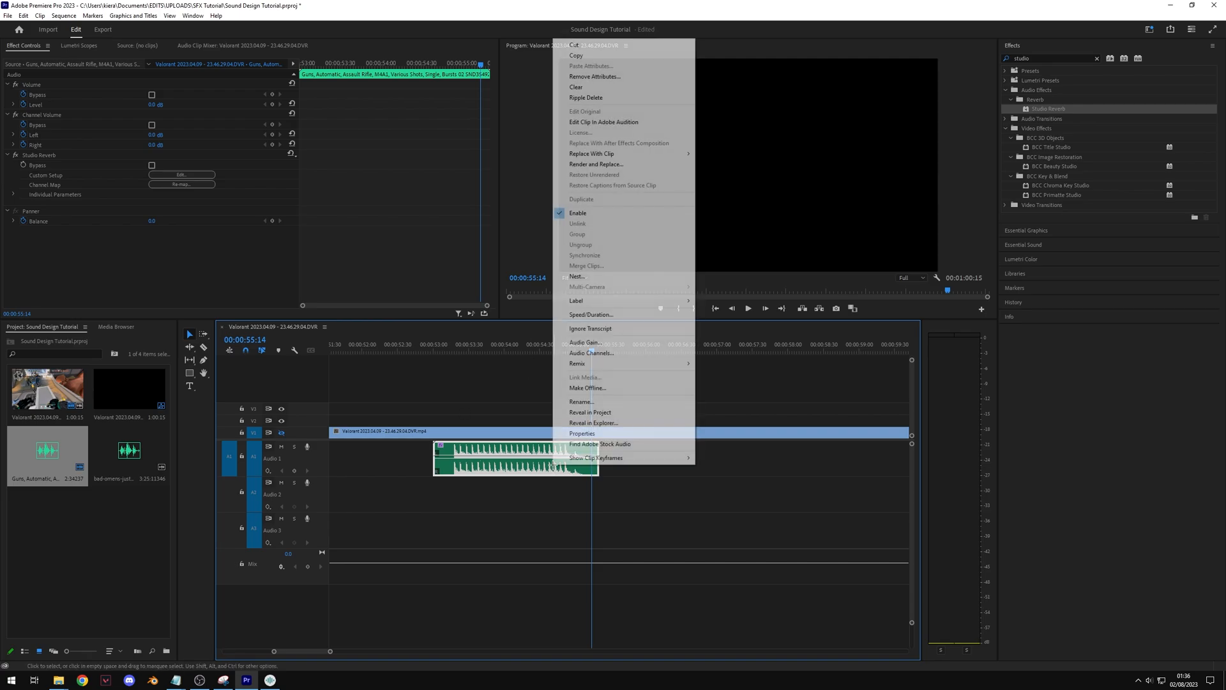
click(579, 277)
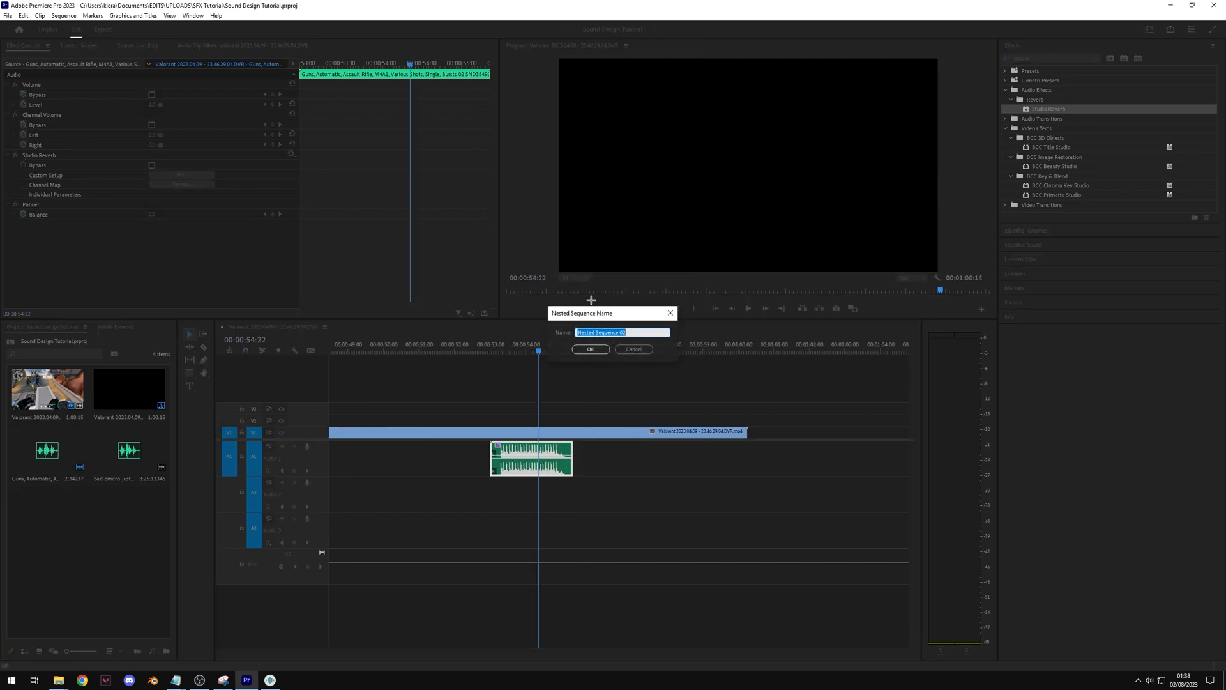
click(591, 347)
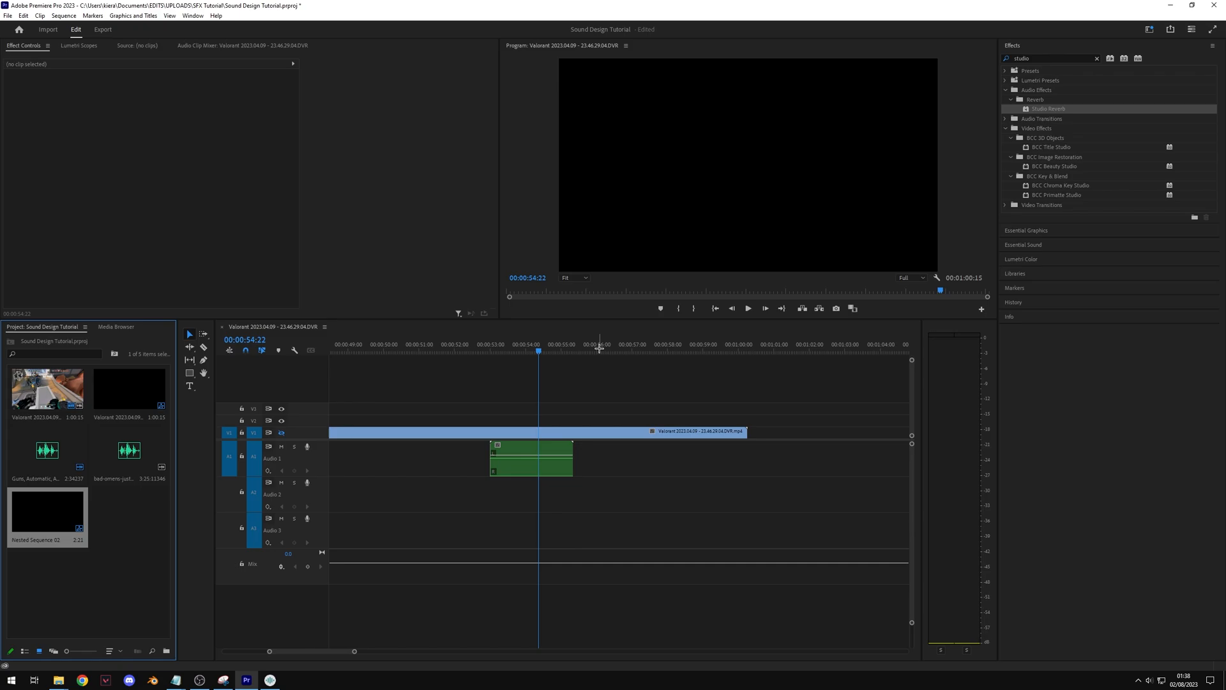
double_click(538, 466)
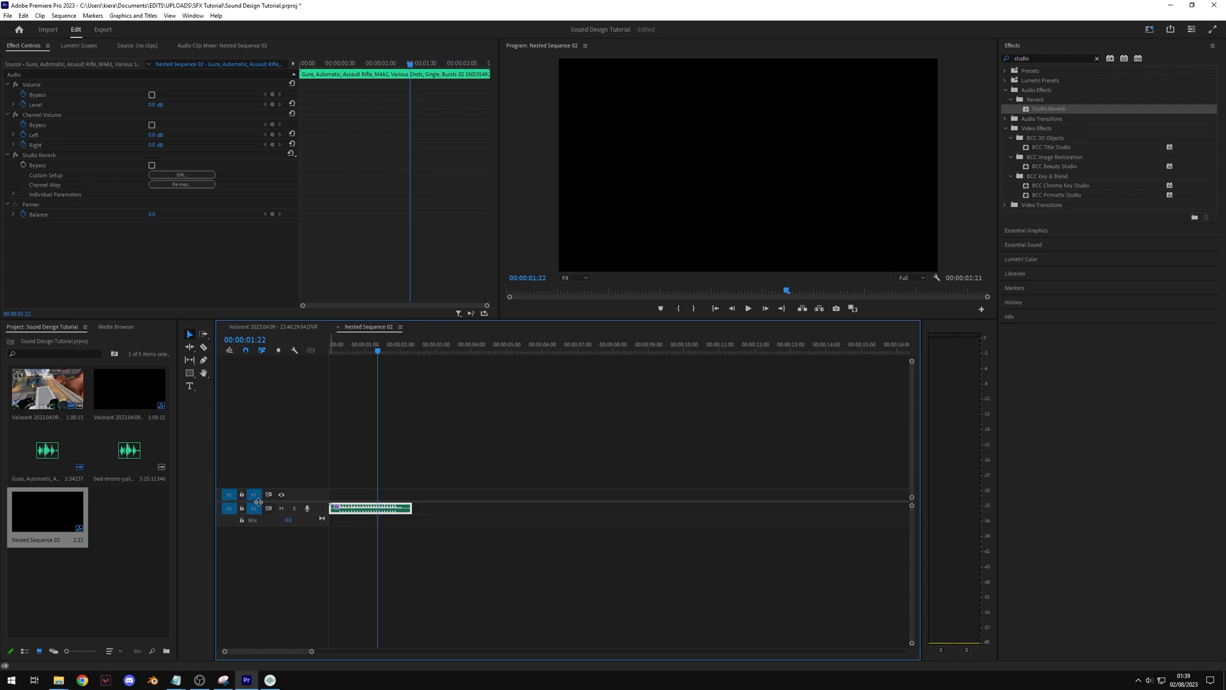
Step: Enlarge the nested sequence's audio track and play the gunshot clip from its start
mouse_move(258, 502)
mouse_down()
mouse_move(255, 435)
mouse_move(260, 508)
mouse_up()
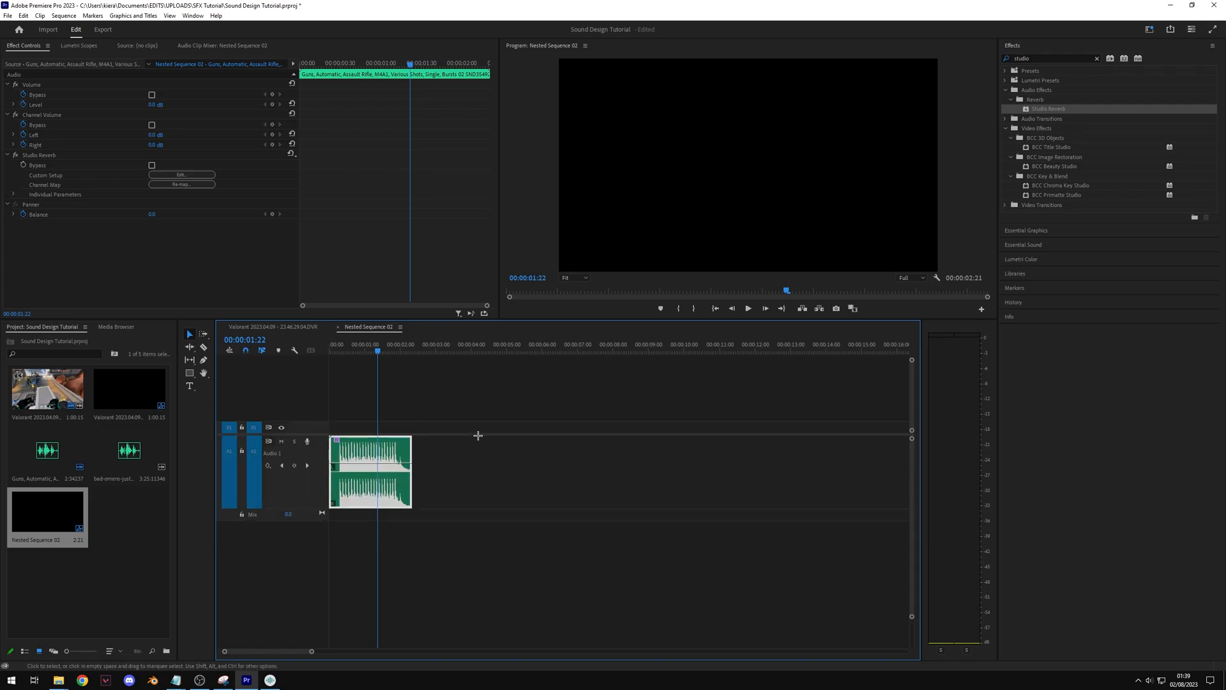
click(334, 346)
key(space)
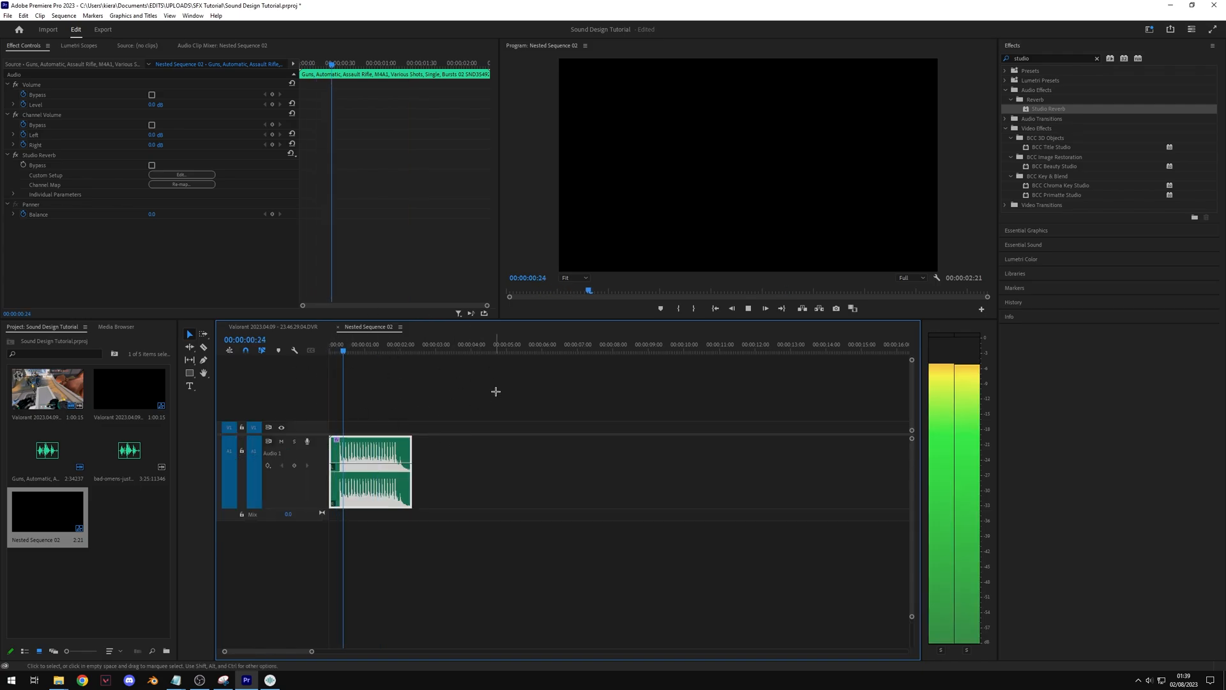
key(space)
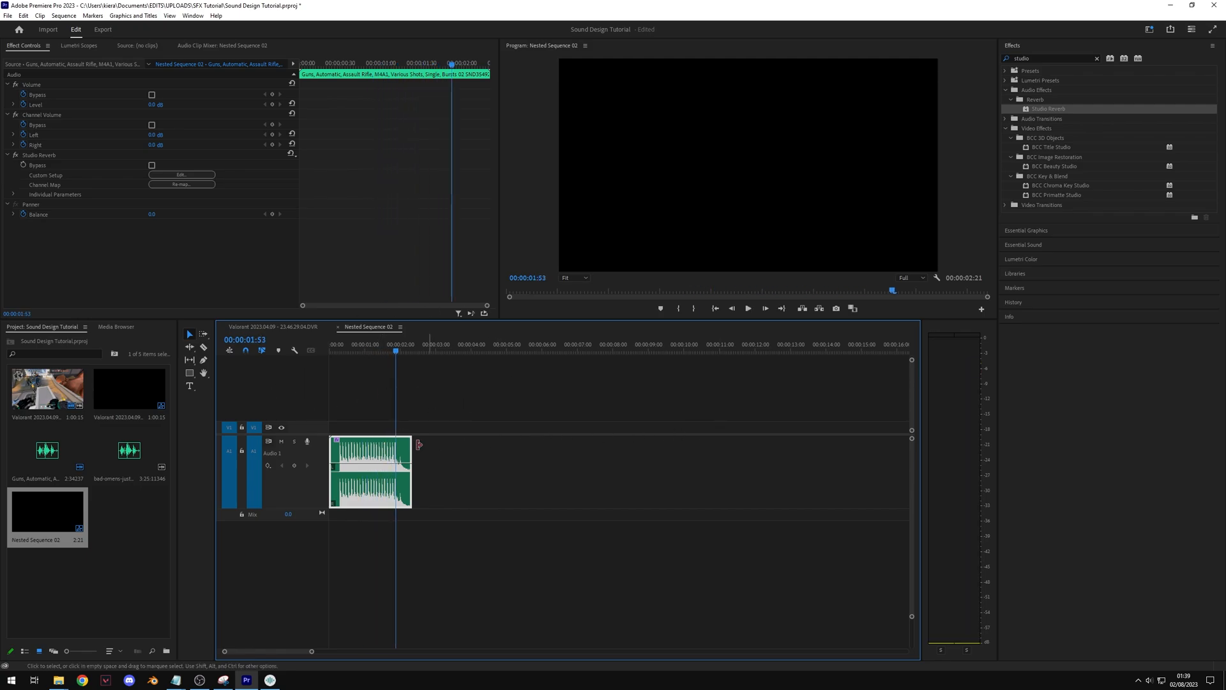
Step: Duplicate the gunshot clip three times, placing the copies one after another behind the original
drag(363, 449, 448, 447)
drag(449, 446, 533, 448)
drag(534, 448, 629, 450)
drag(631, 450, 625, 452)
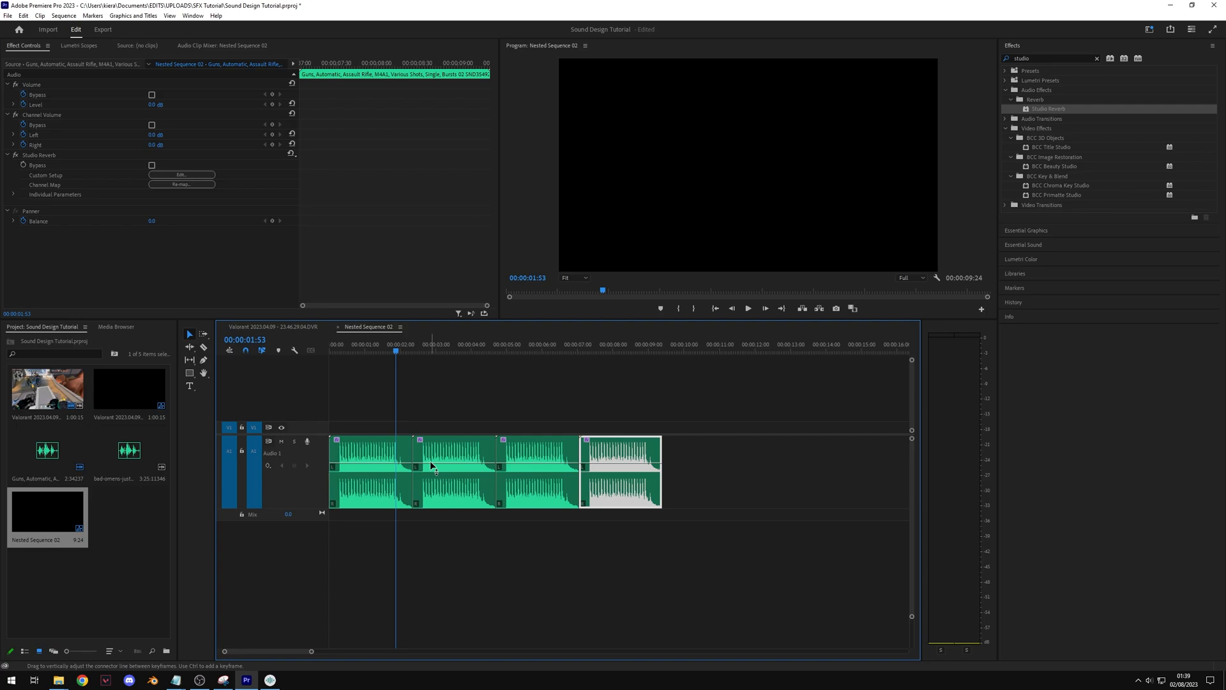
Step: Remove Studio Reverb from the three copied gunshot clips
click(460, 449)
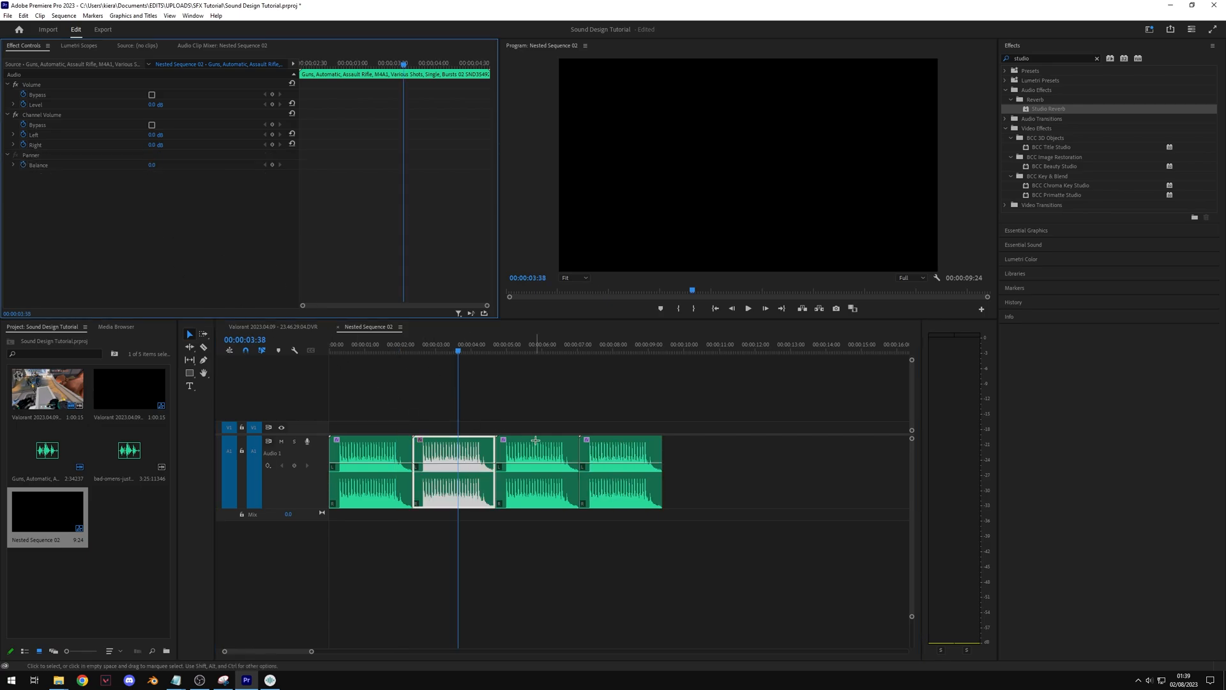
click(535, 440)
click(591, 447)
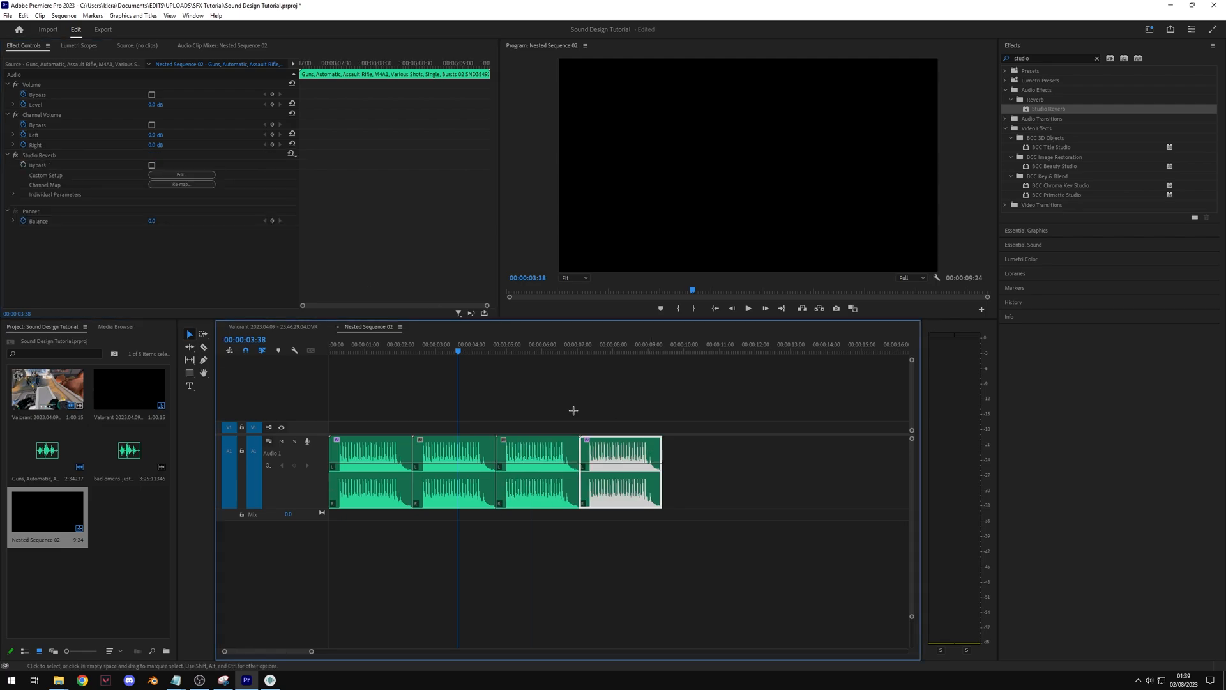
click(48, 154)
key(Delete)
Step: Mute the second, third and fourth gunshot clips in the nested sequence
click(454, 455)
click(1039, 246)
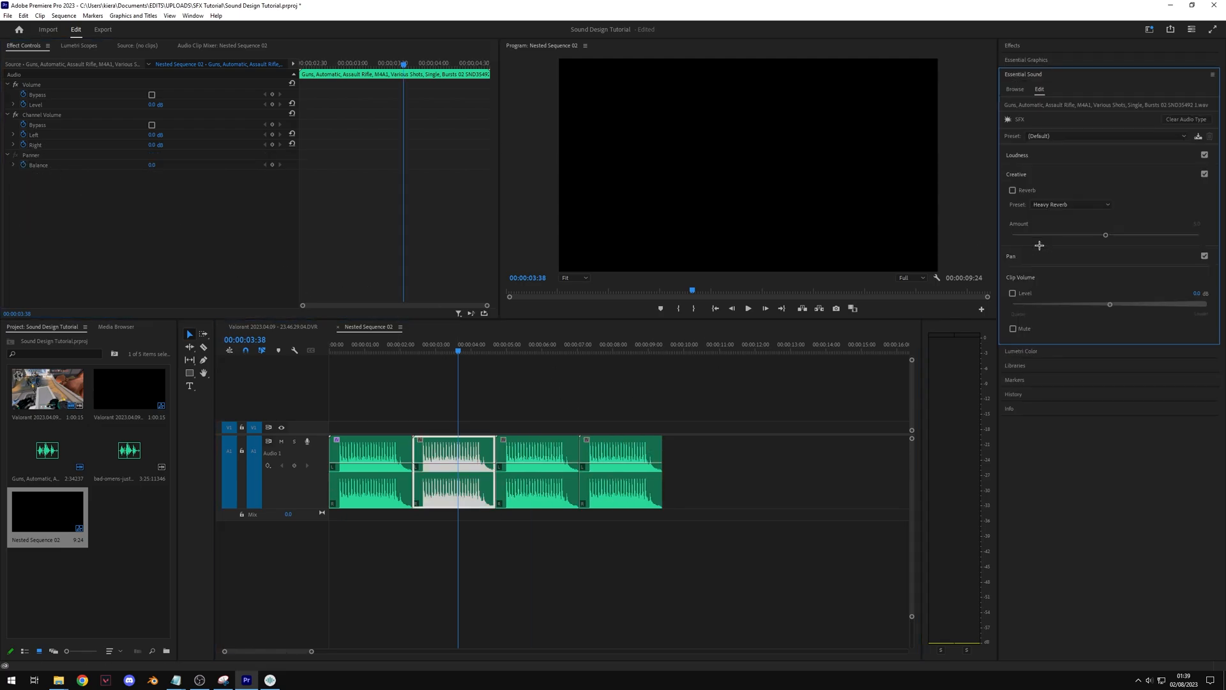
click(1033, 329)
click(568, 440)
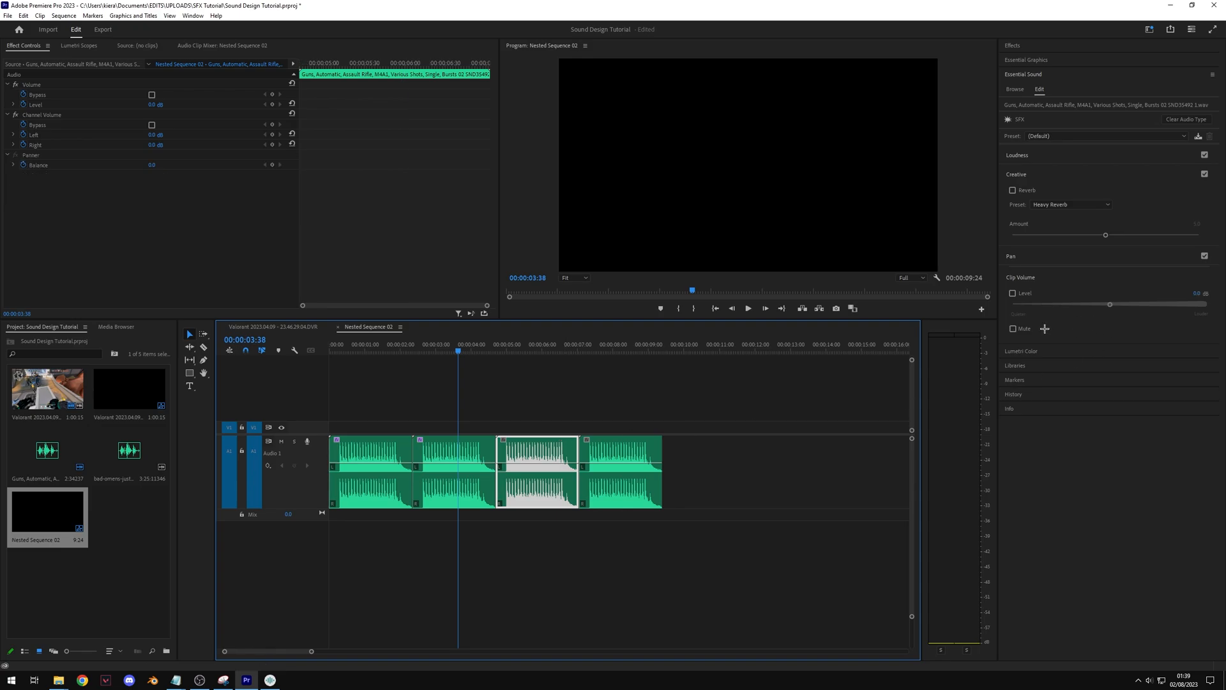
click(642, 452)
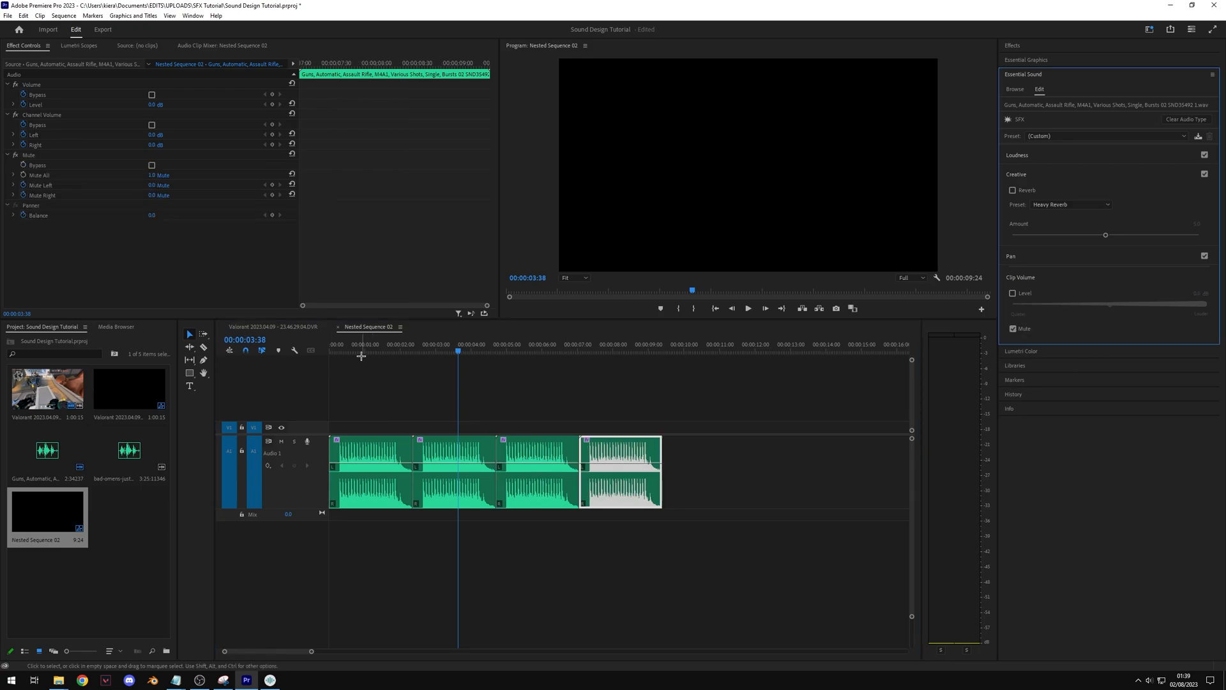
Step: Play the nested sequence from 00:00:00:49 through the first clip into the muted copies
click(359, 351)
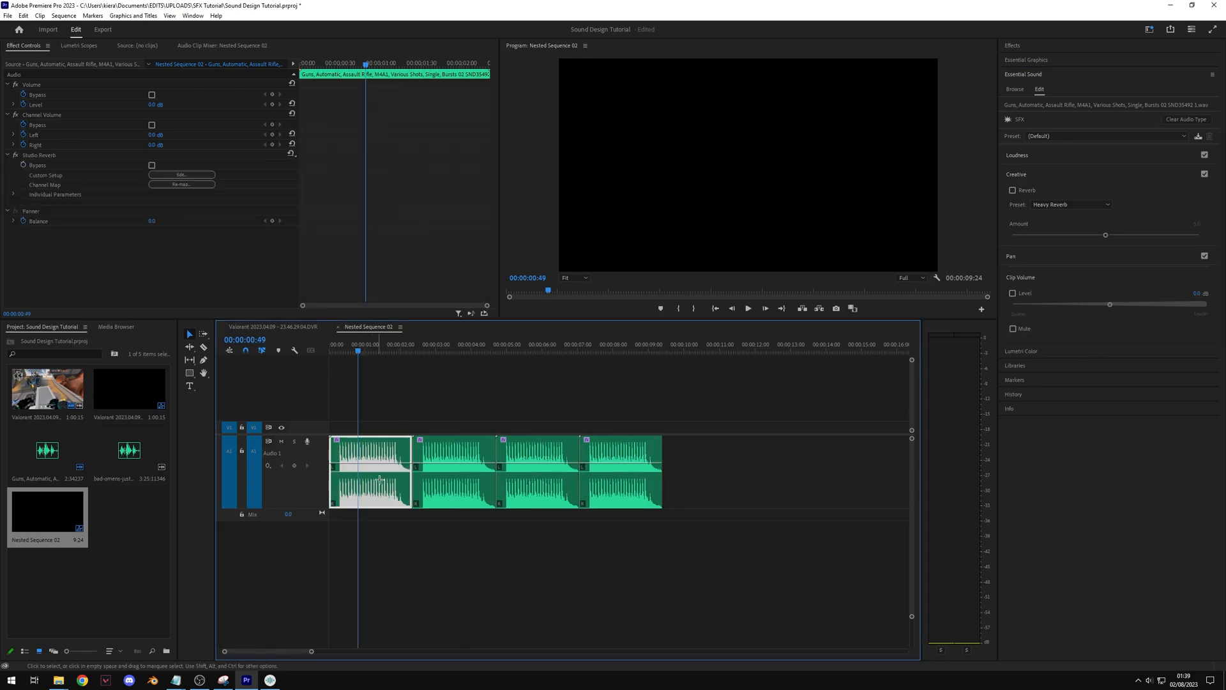
key(space)
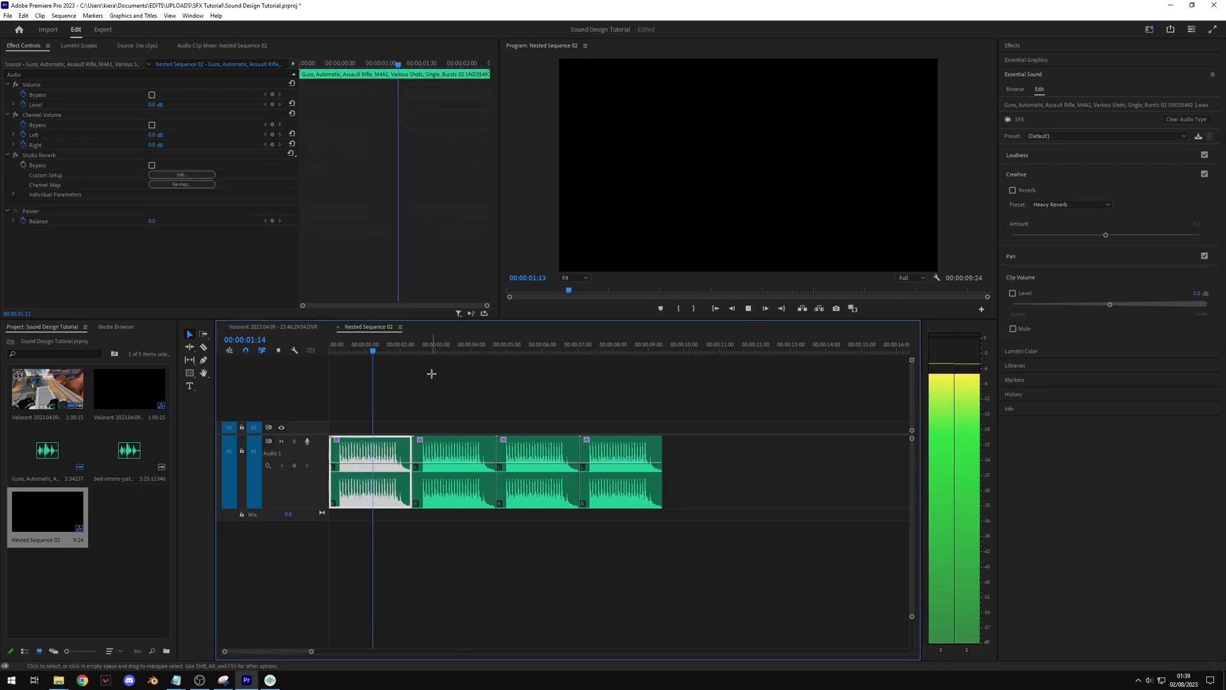
key(space)
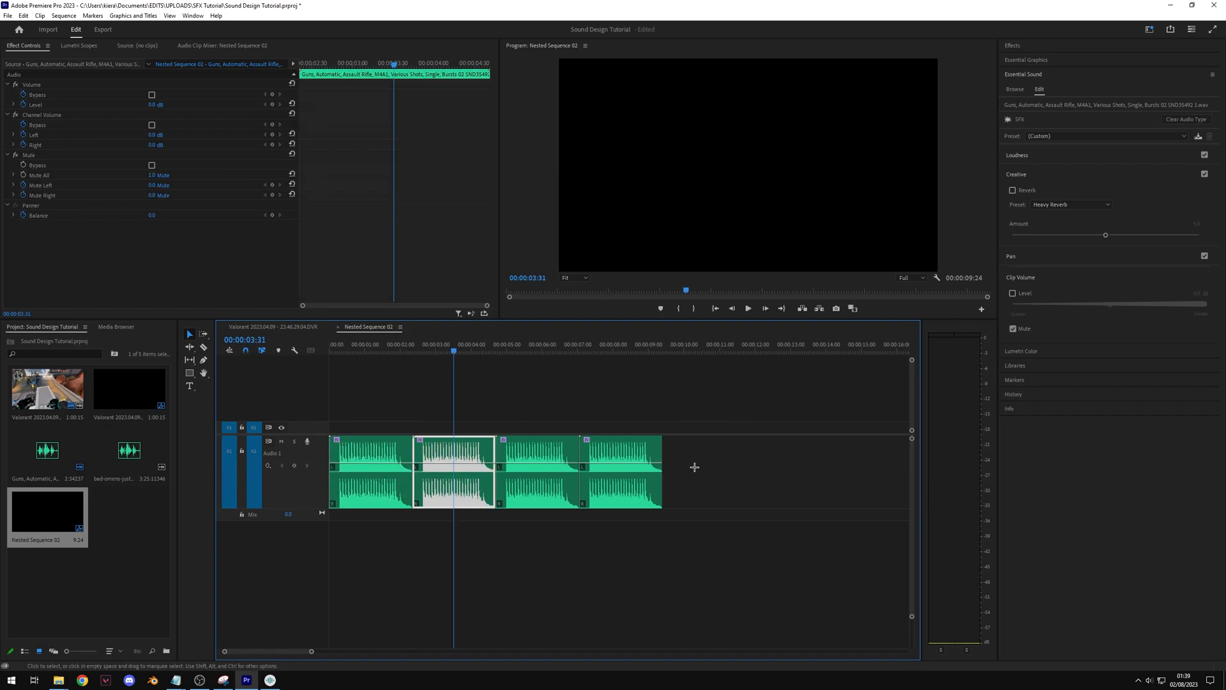
Step: Move Studio Reverb from the first gunshot clip onto the nested sequence clip in the main timeline, closing the nested sequence
click(373, 348)
click(51, 155)
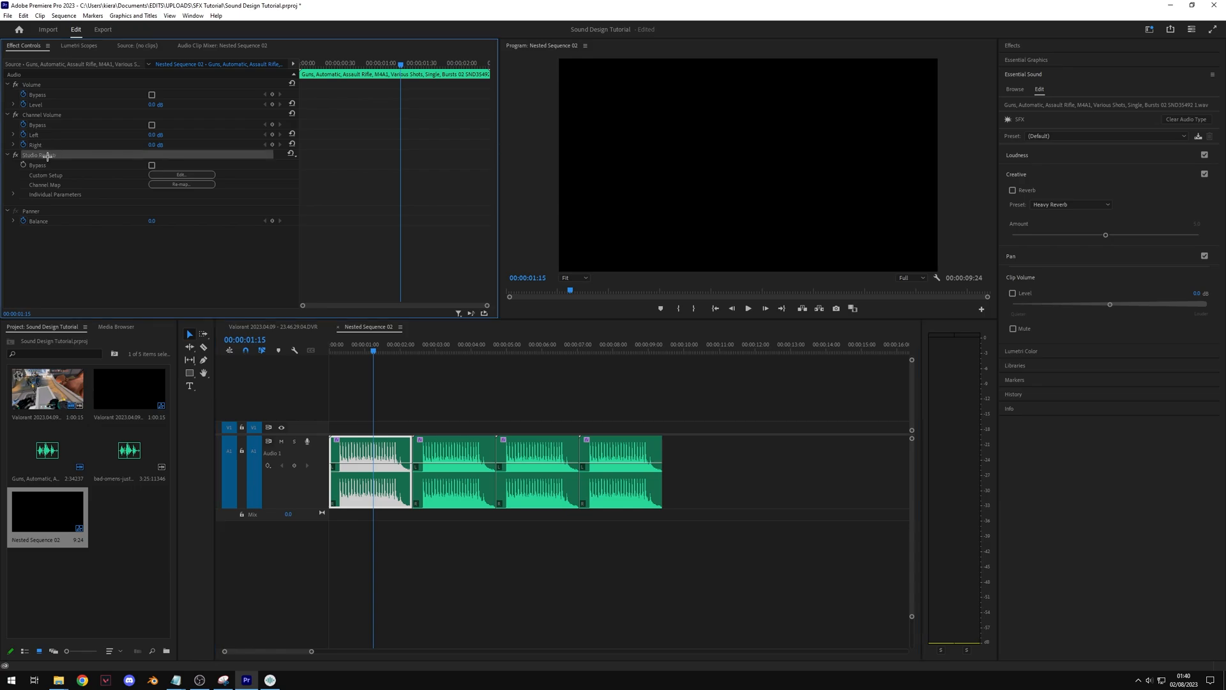
key(Delete)
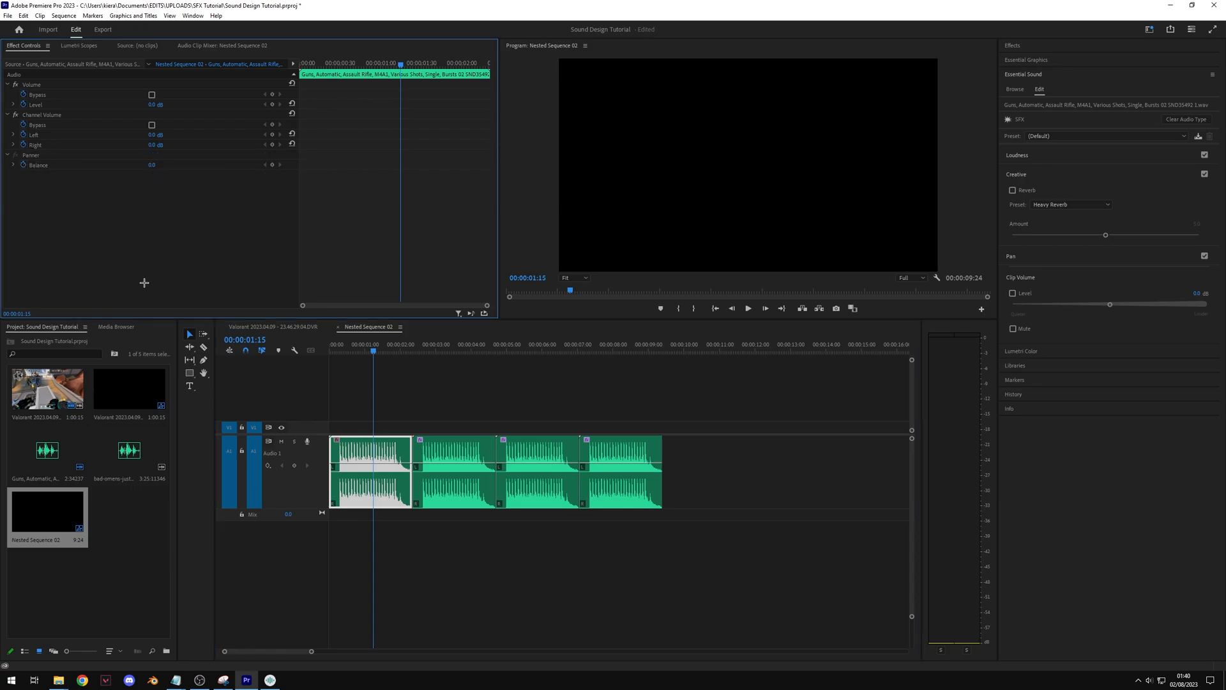
click(338, 327)
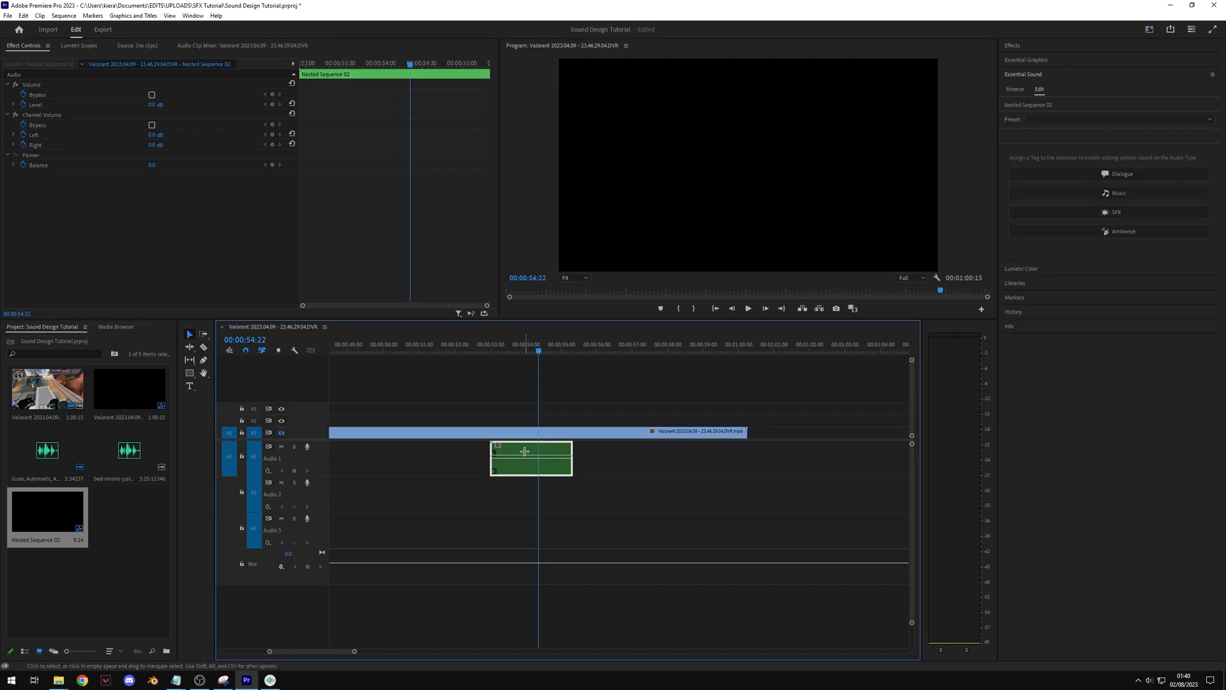
click(157, 237)
key(ctrl+z)
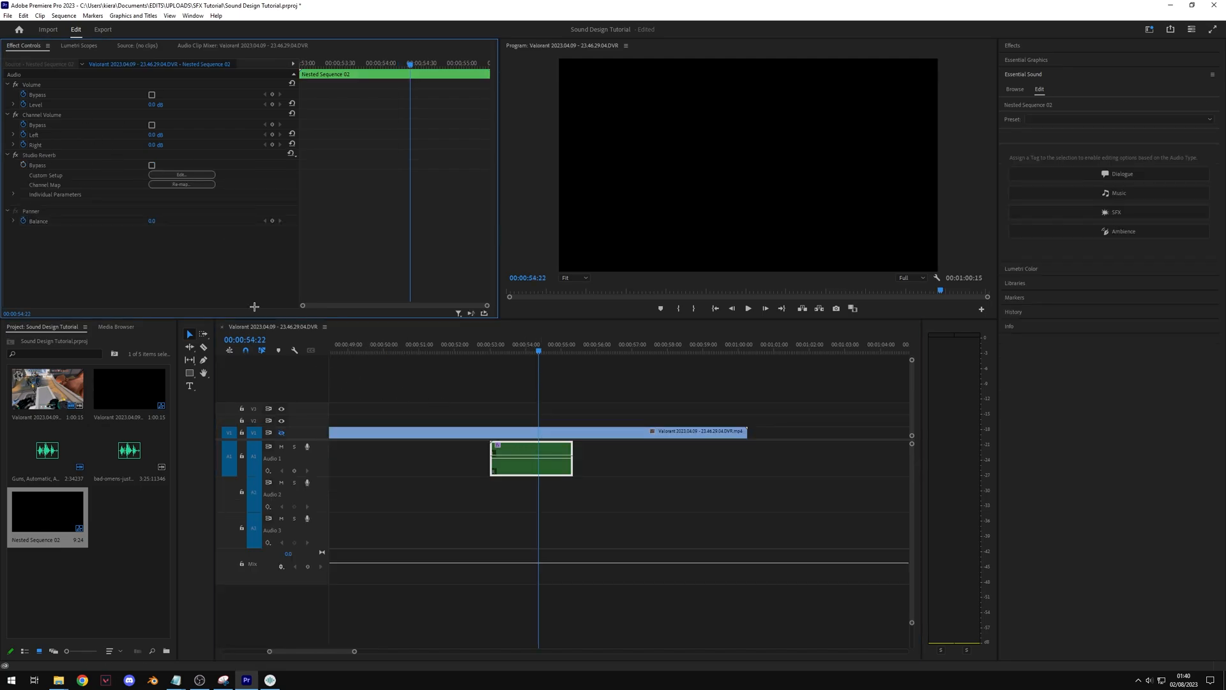
Step: Play the nested clip from 00:00:52:46 past its end to hear how the reverb tail ends
click(483, 349)
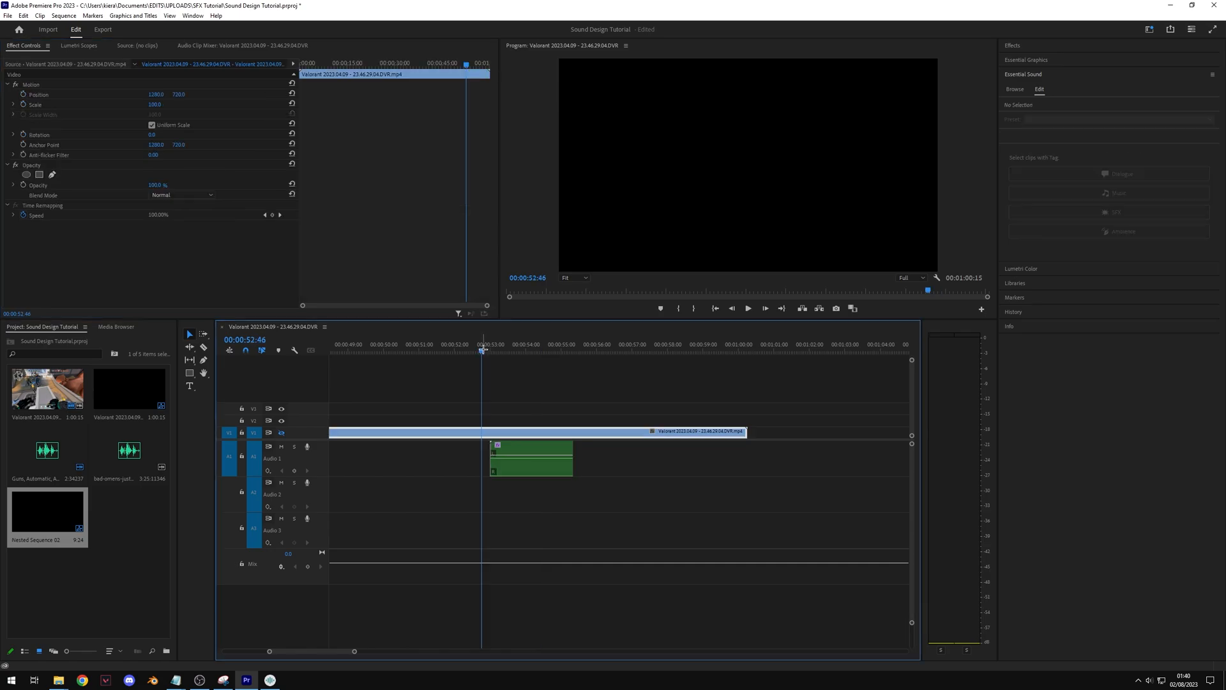
key(space)
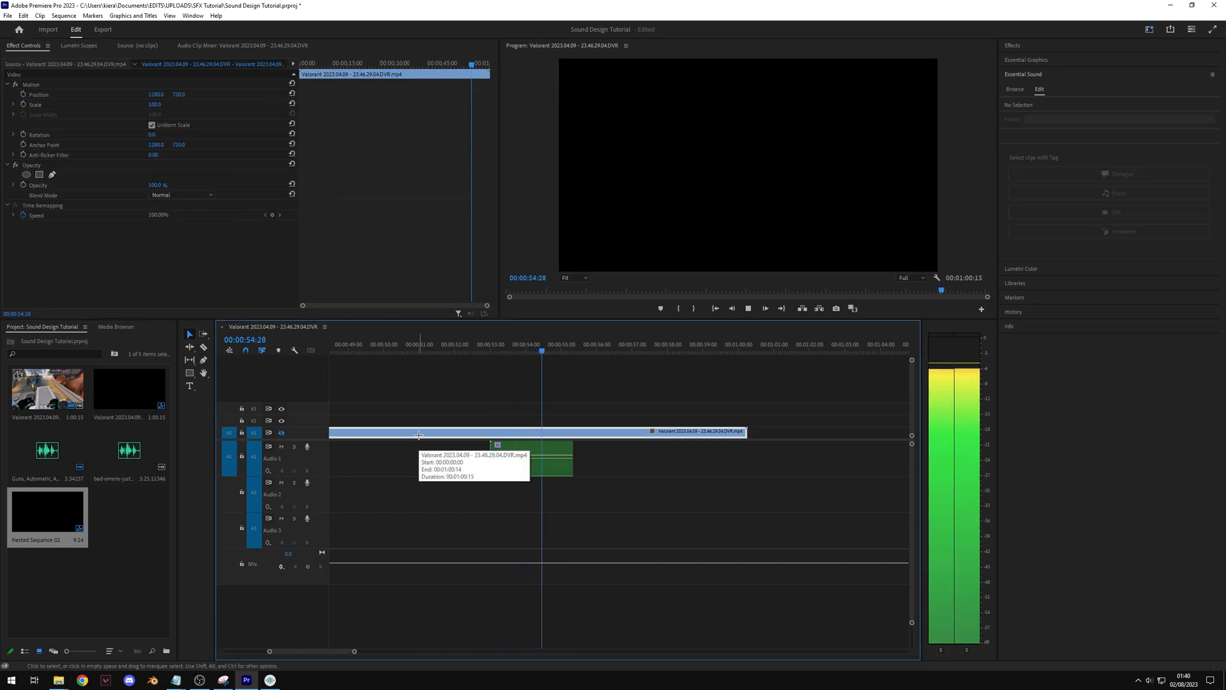
key(space)
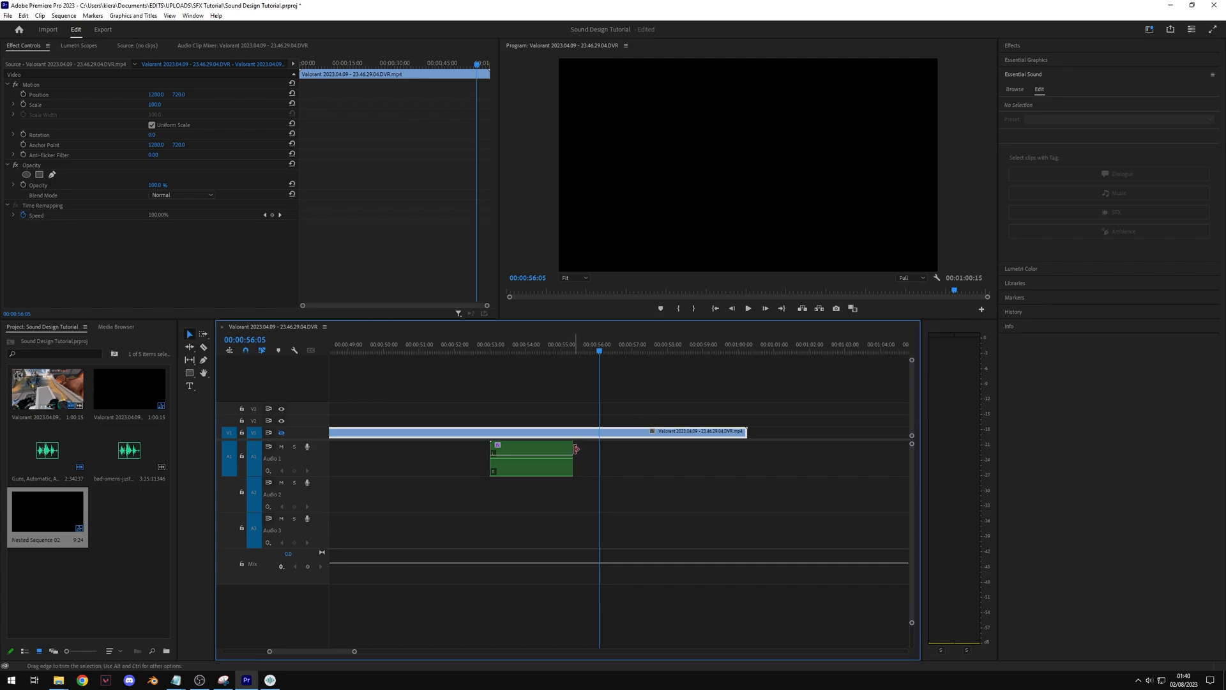
Step: Extend the nested clip's end to the full length of its content and play it from 00:00:52:53
drag(576, 449, 866, 450)
click(488, 345)
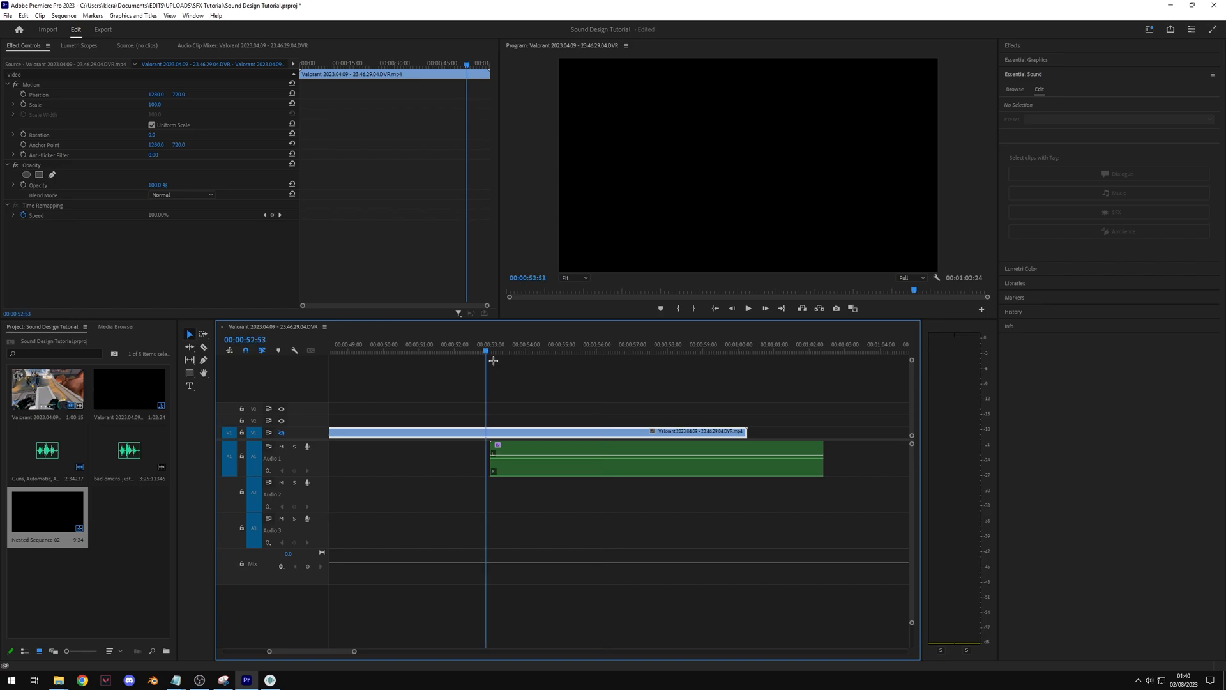
key(space)
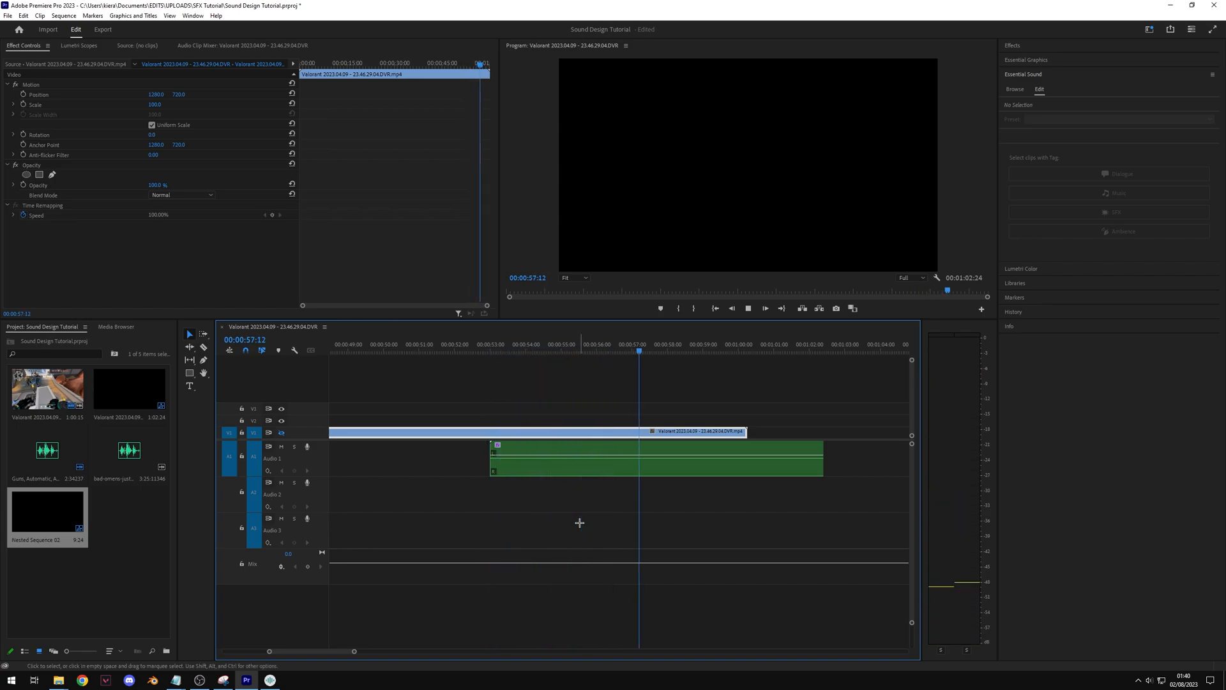
key(space)
Step: Check the end of the reverb tail near 00:00:57:02, and replay the extended nested clip from 00:00:52:55
click(632, 350)
drag(632, 350, 633, 350)
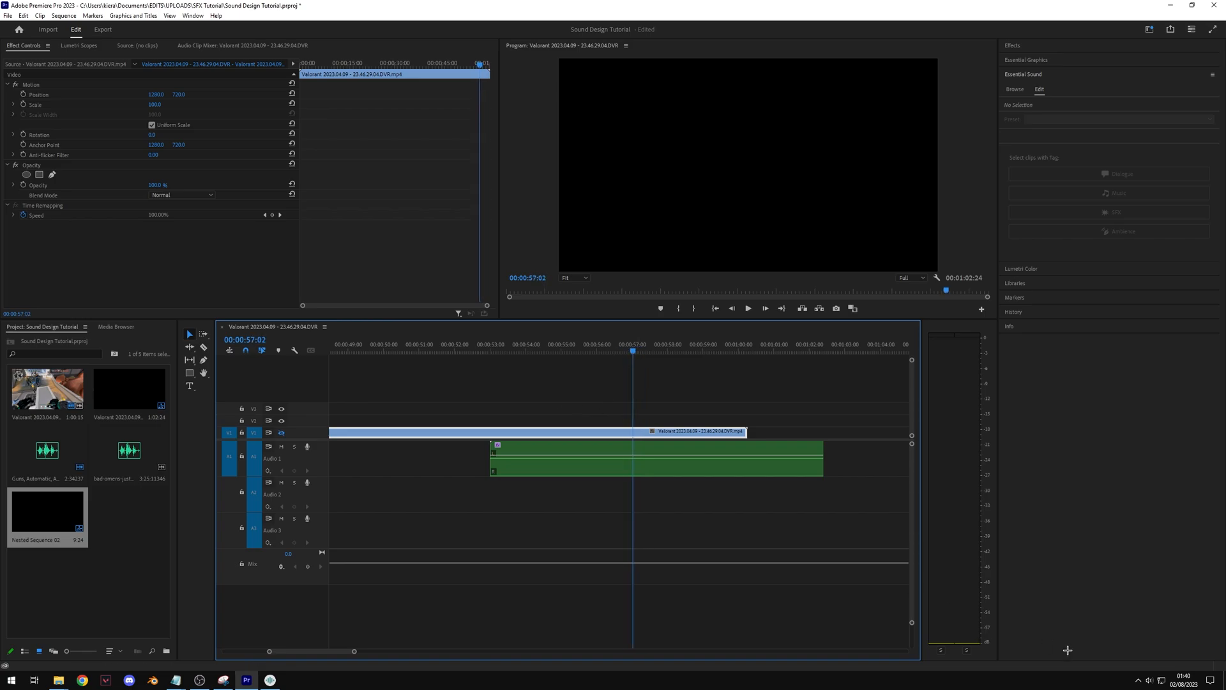
click(485, 343)
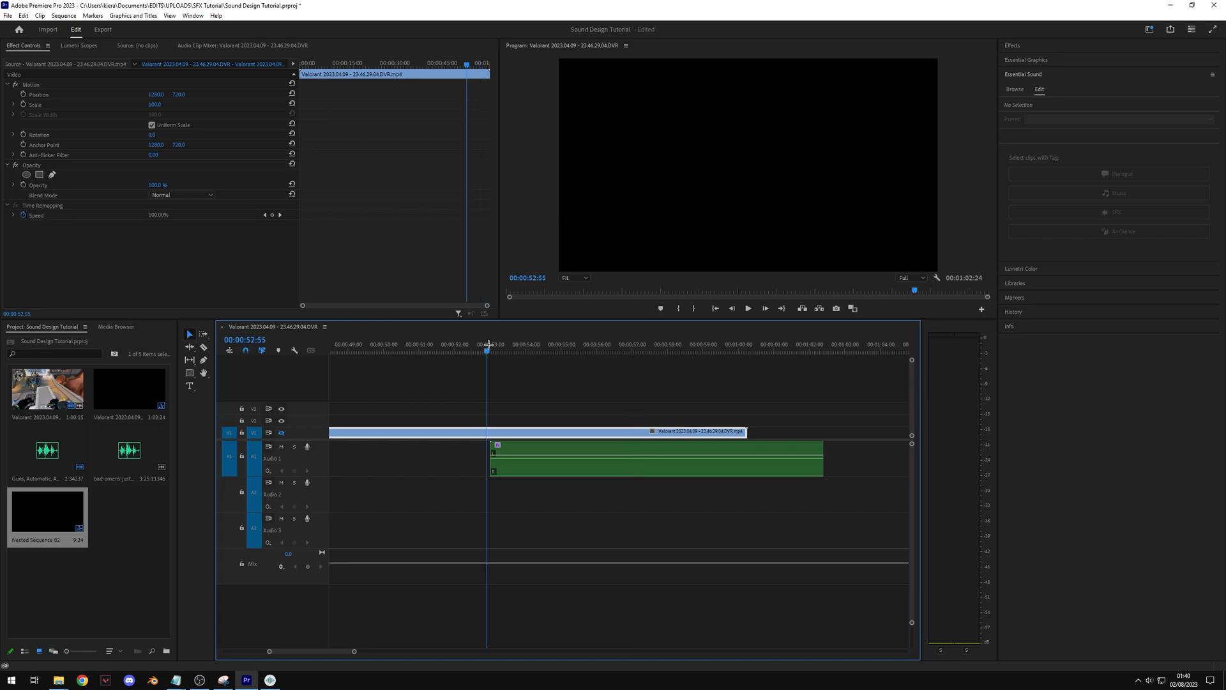
key(space)
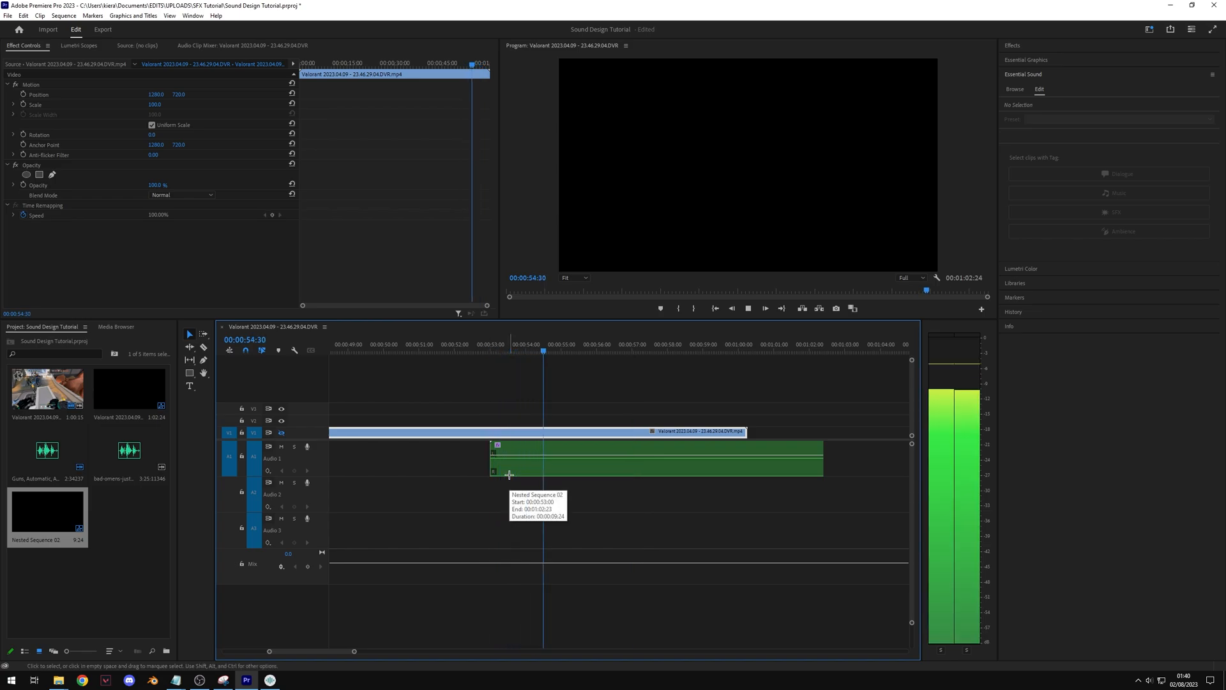
key(space)
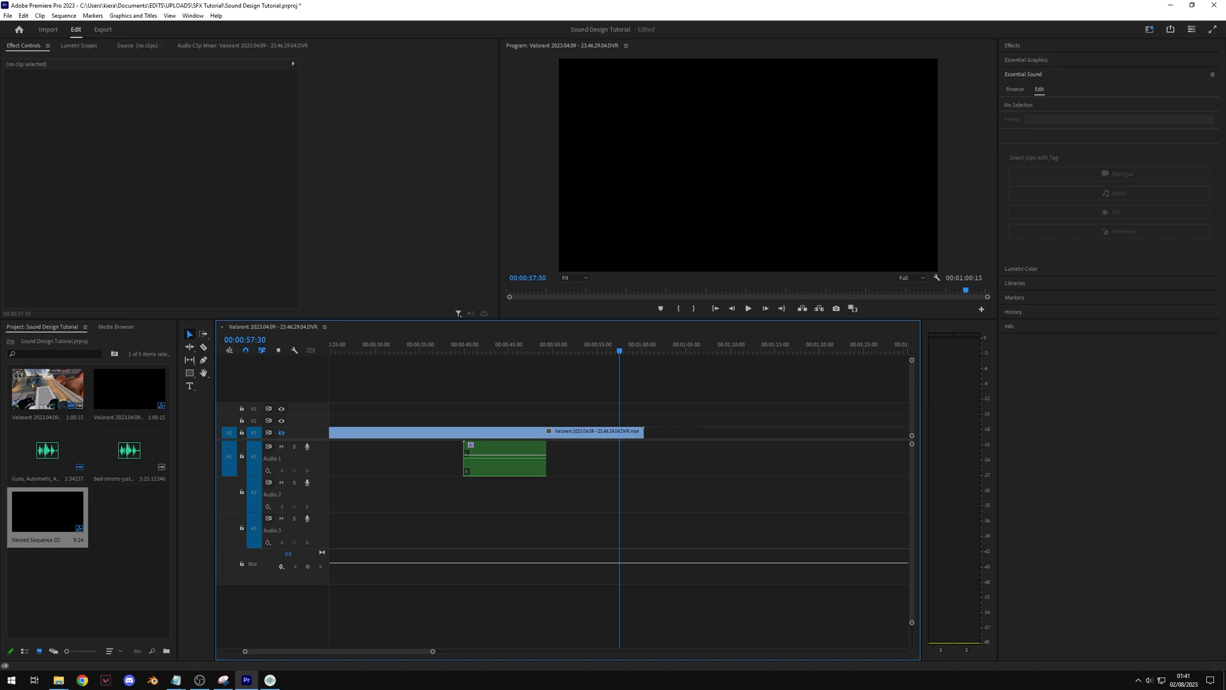
Step: Bring the footsteps audio file into the project, place it on Audio 1 at about 00:00:37, and play it
key(alt+Tab)
drag(98, 536, 562, 461)
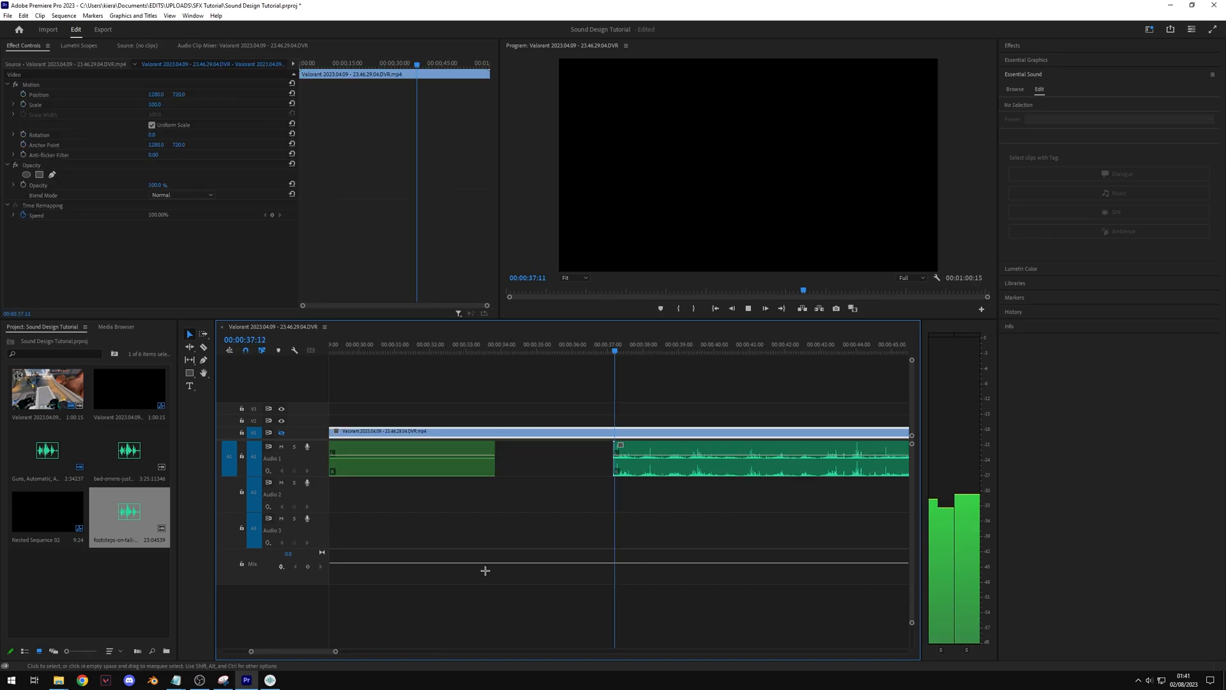
key(space)
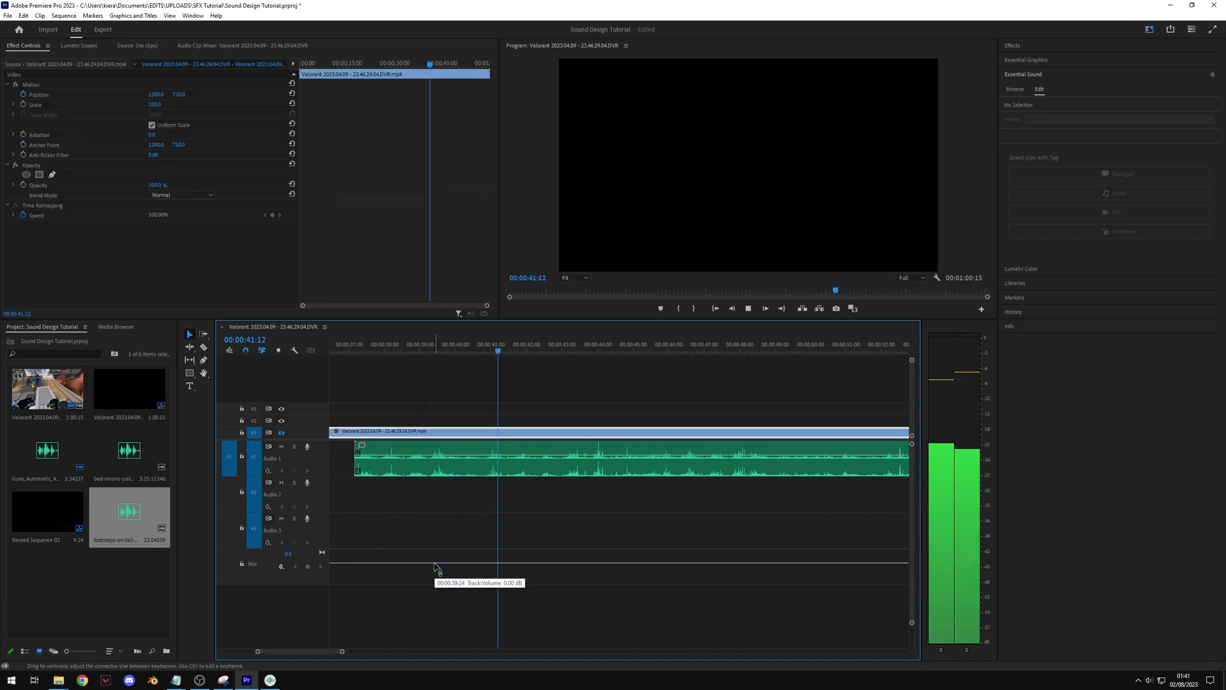
key(space)
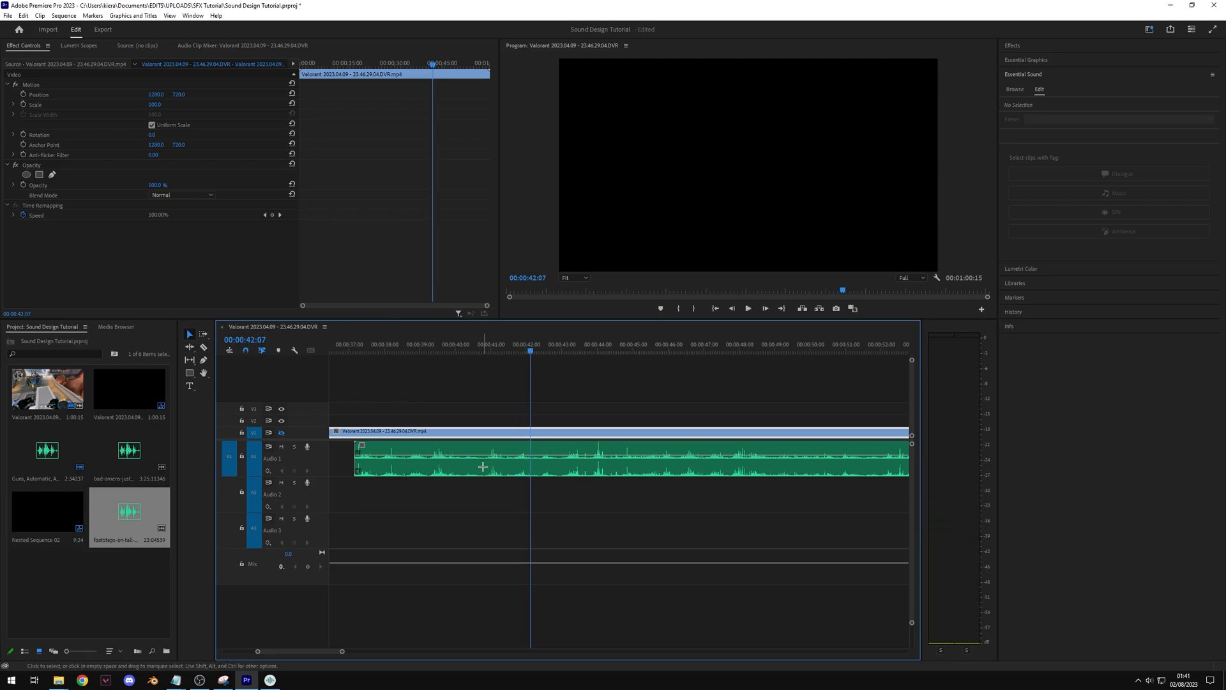
Step: Move the playhead to the footsteps clip's start at 00:00:37:13, select the clip, and expand its Panner settings
key(minus)
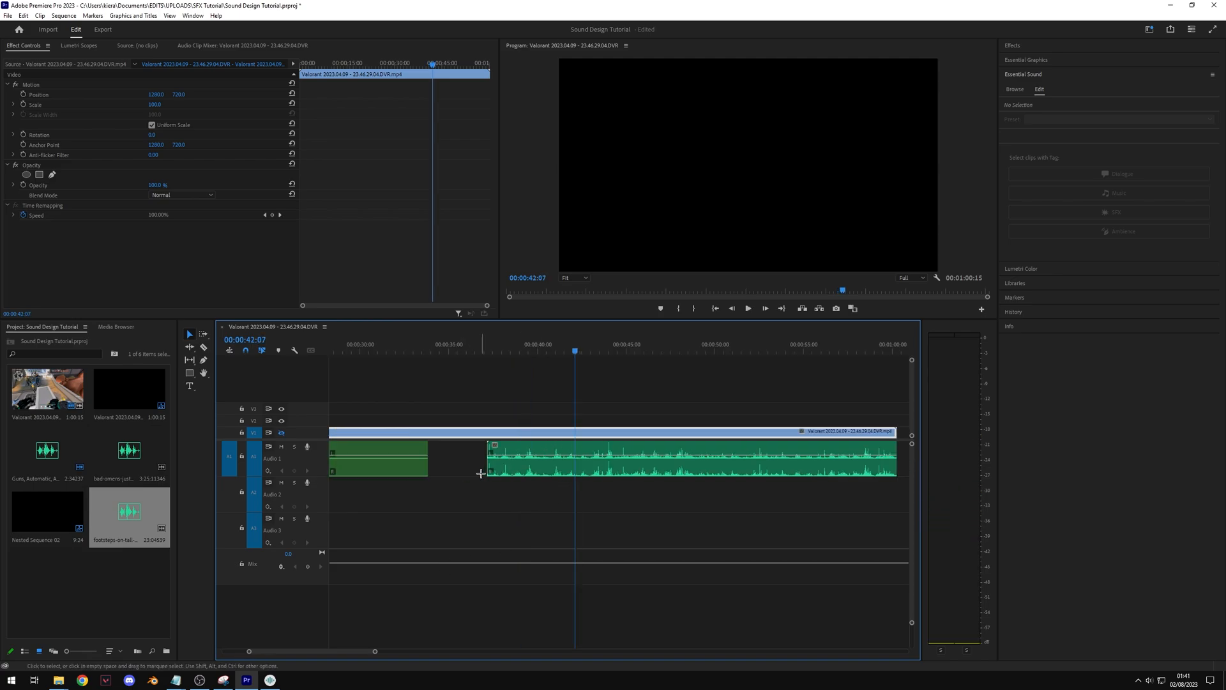
scroll(482, 476, down, 2)
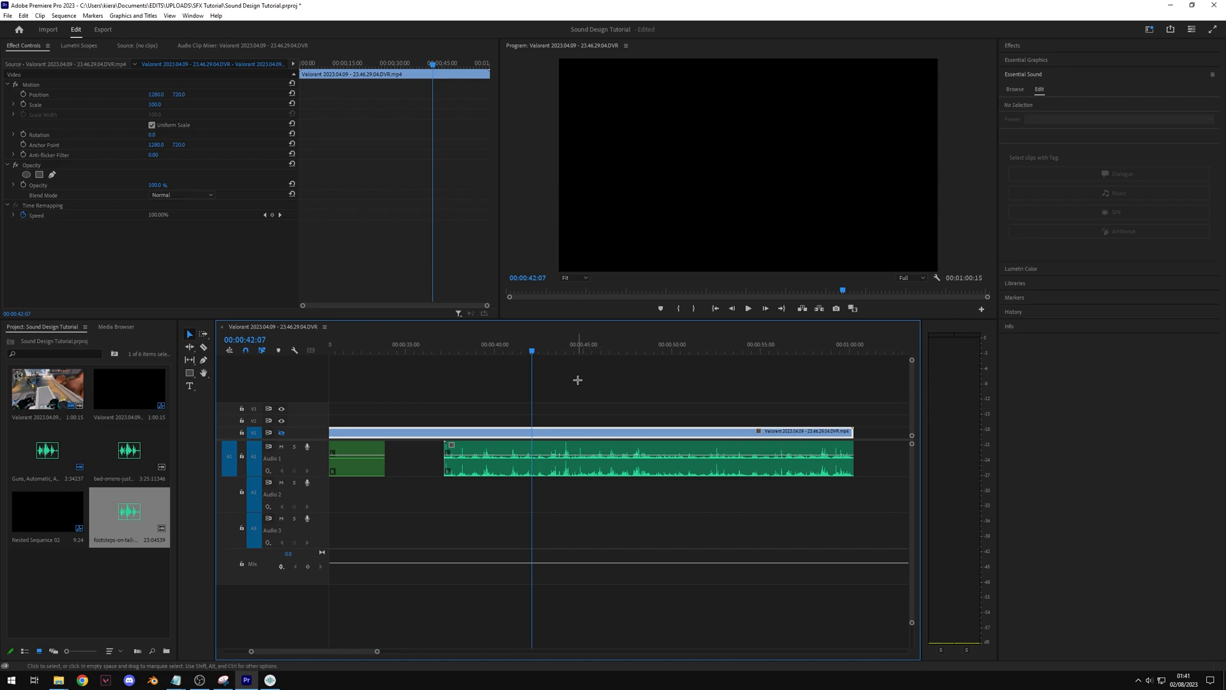
click(448, 348)
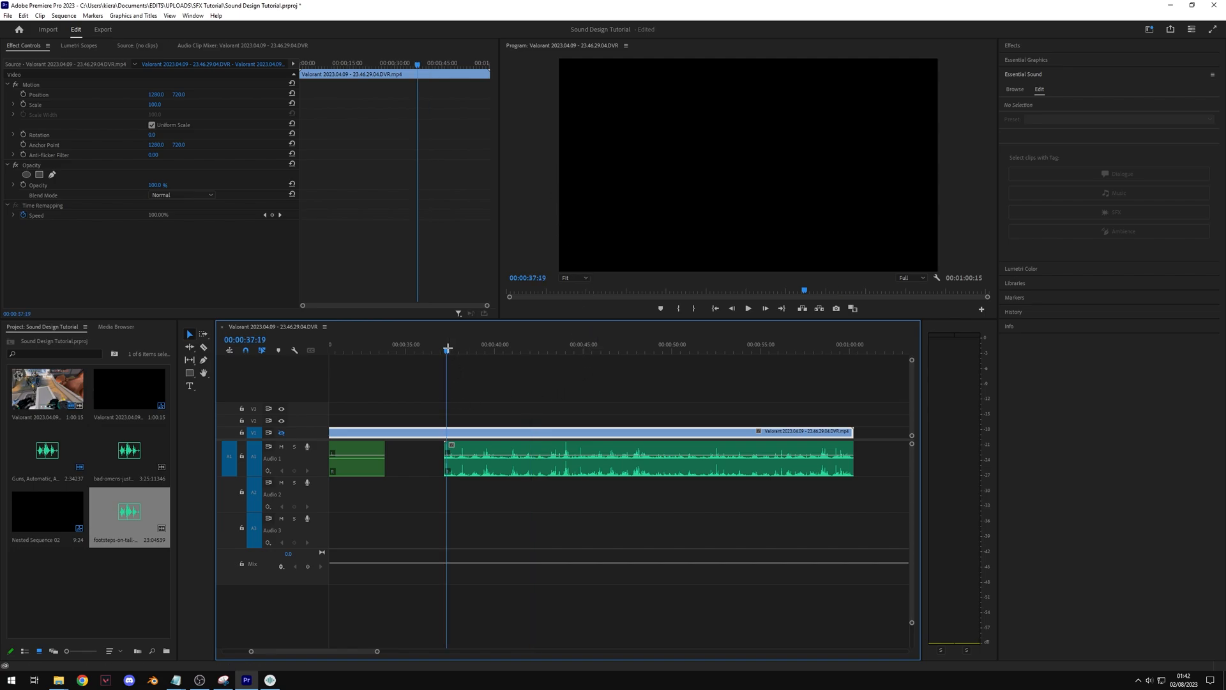
drag(447, 348, 444, 348)
click(509, 465)
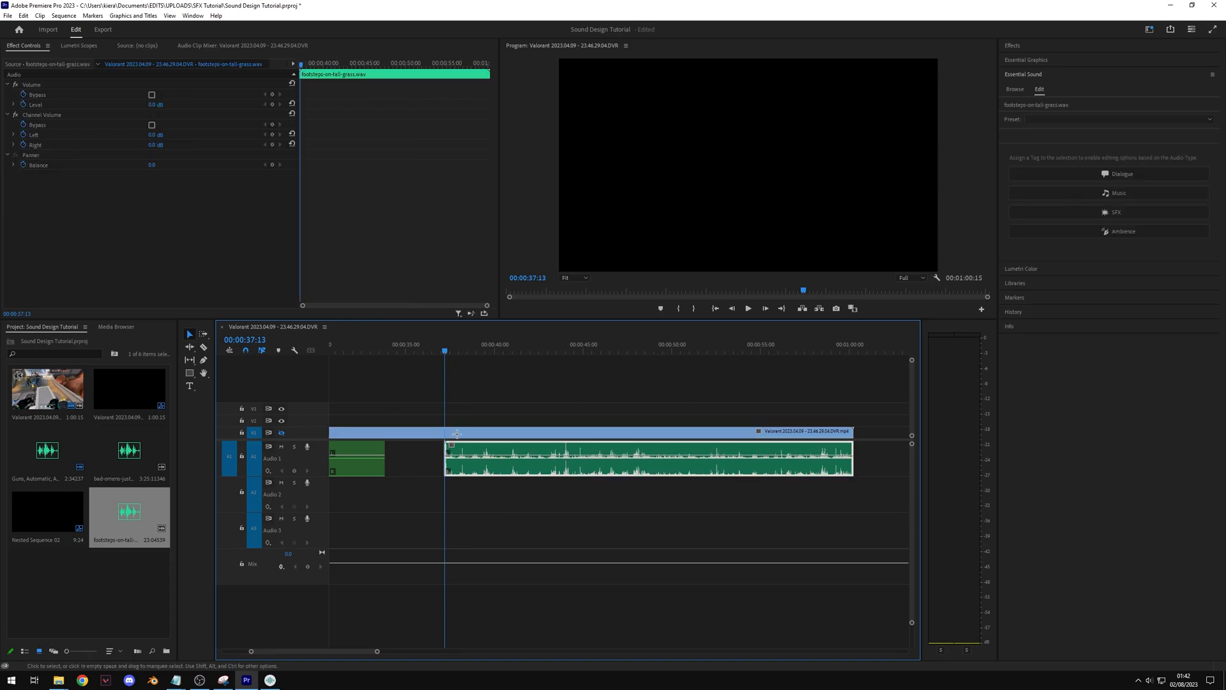
click(8, 153)
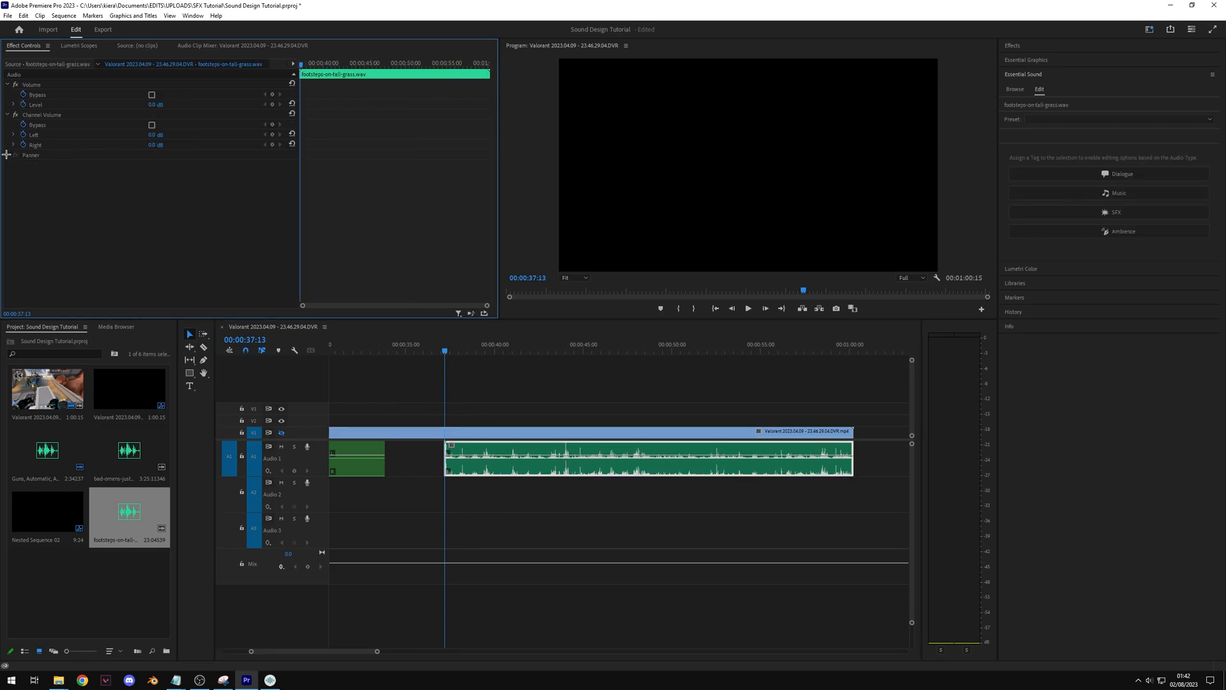
click(4, 155)
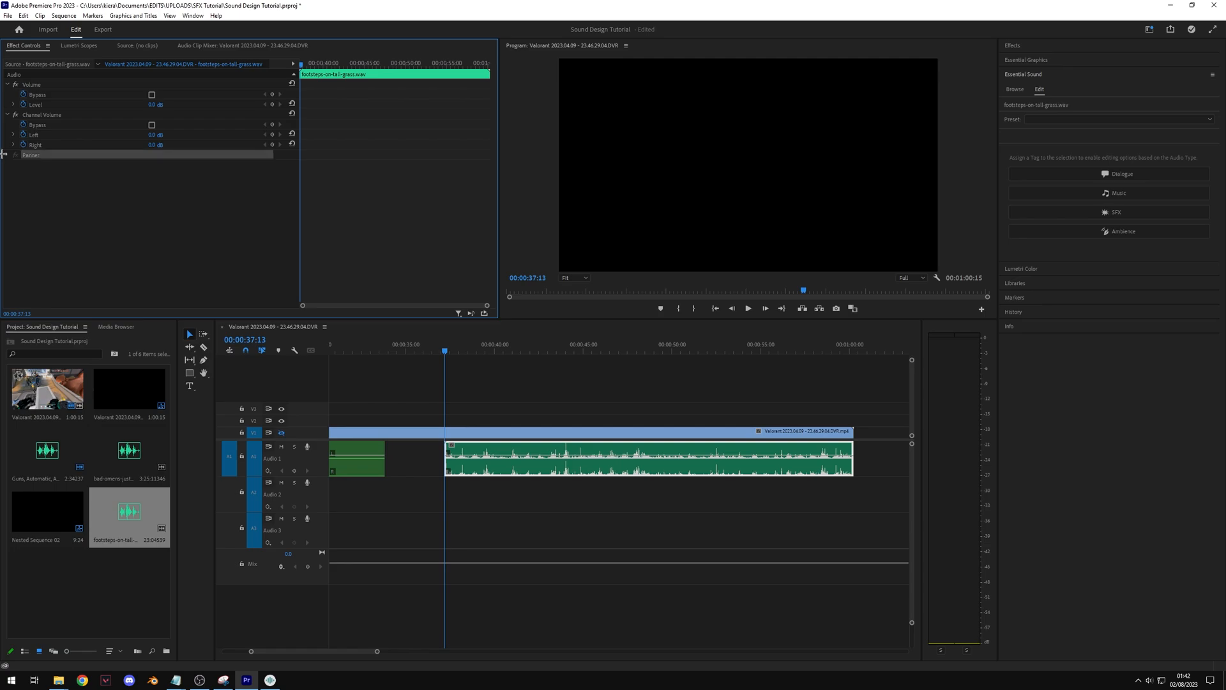
click(7, 154)
Step: Try panning the footsteps with Balance keyframes from -100 at the clip's start to 100 near 00:00:38:25, play it, and undo the keyframes
key(space)
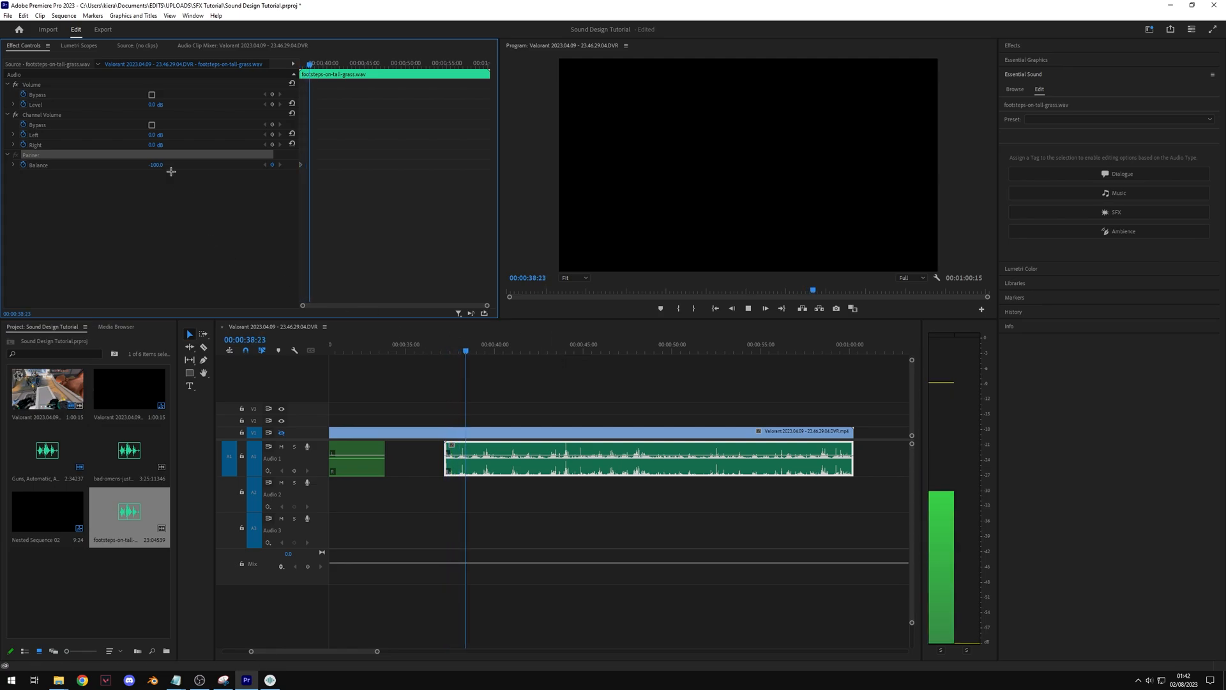
drag(159, 165, 199, 165)
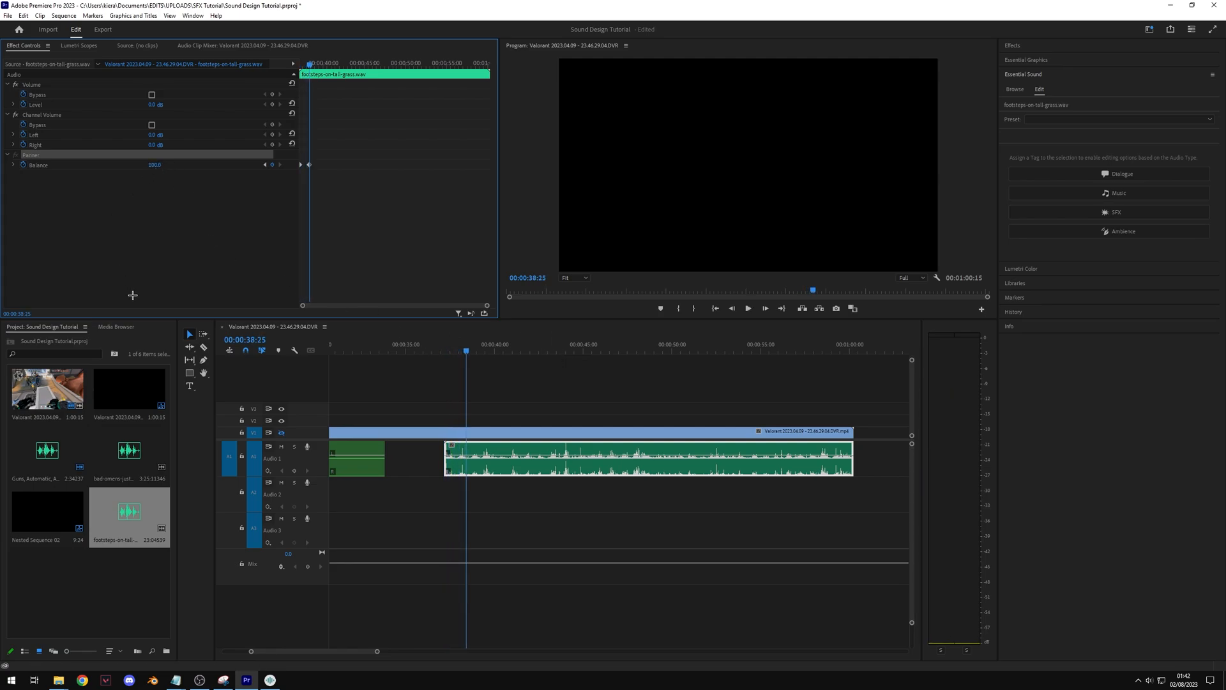
key(space)
key(space)
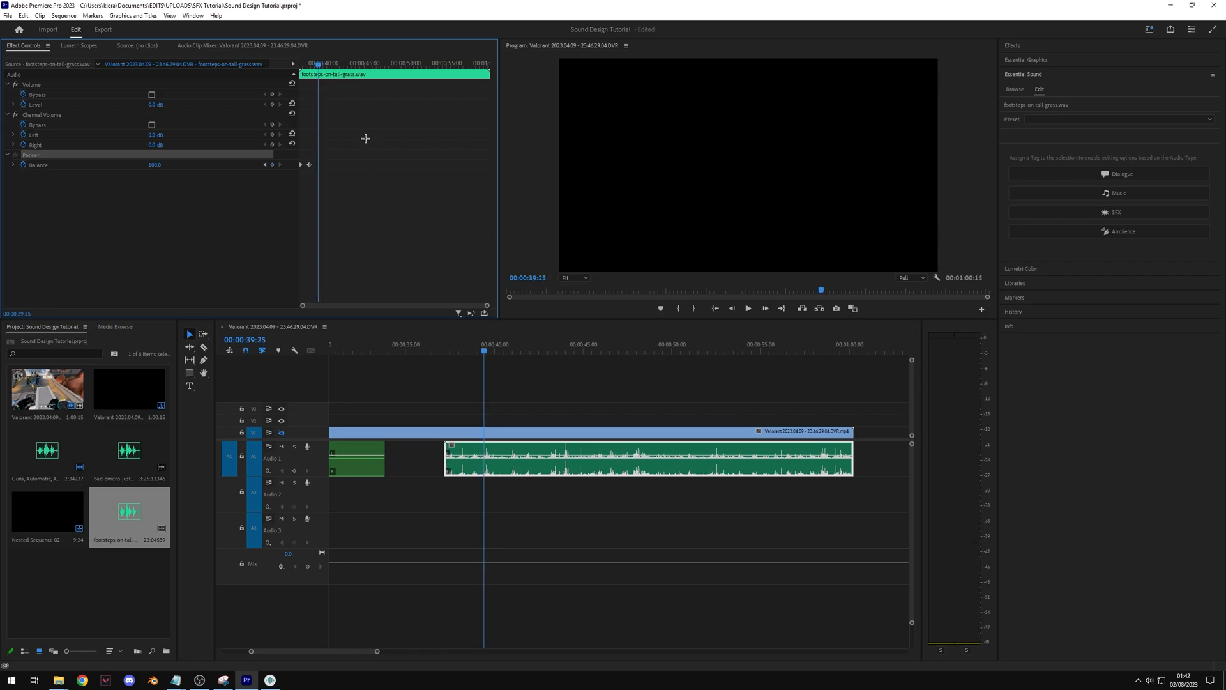
key(ctrl+z)
key(ctrl+z)
key(ctrl+z)
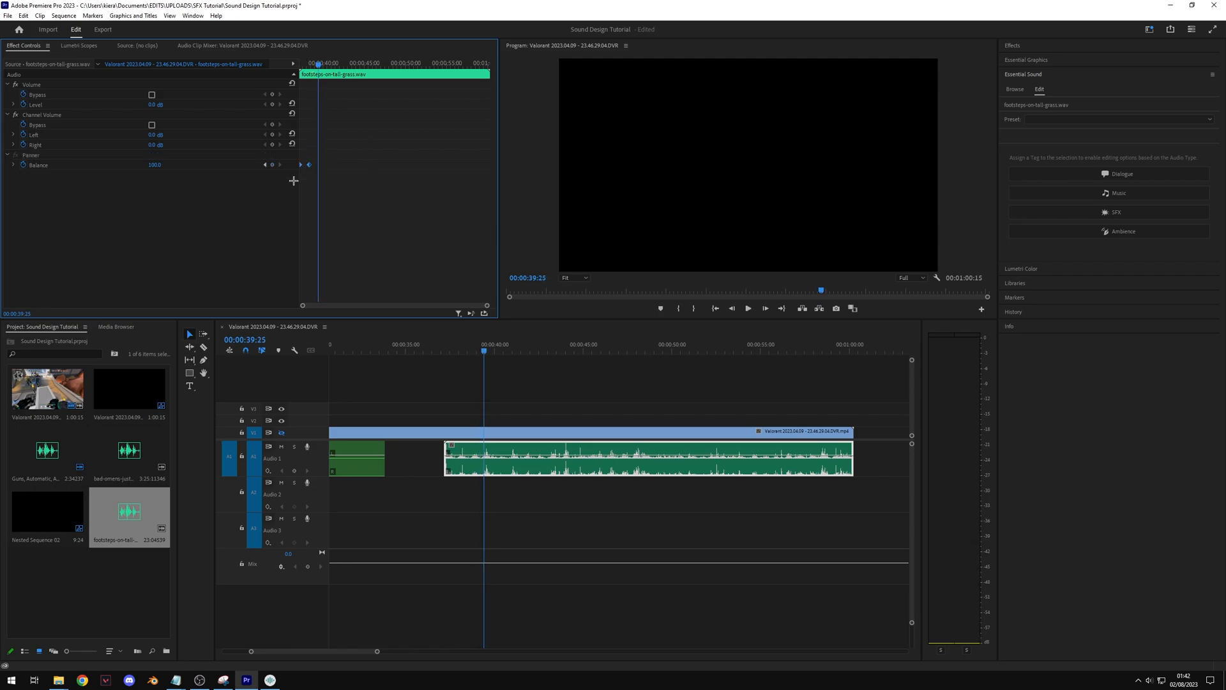
Step: Keyframe the footsteps' Panner Balance at -100 near the clip's start and at 100 at 00:00:45:46
drag(466, 350, 447, 350)
drag(157, 165, 93, 165)
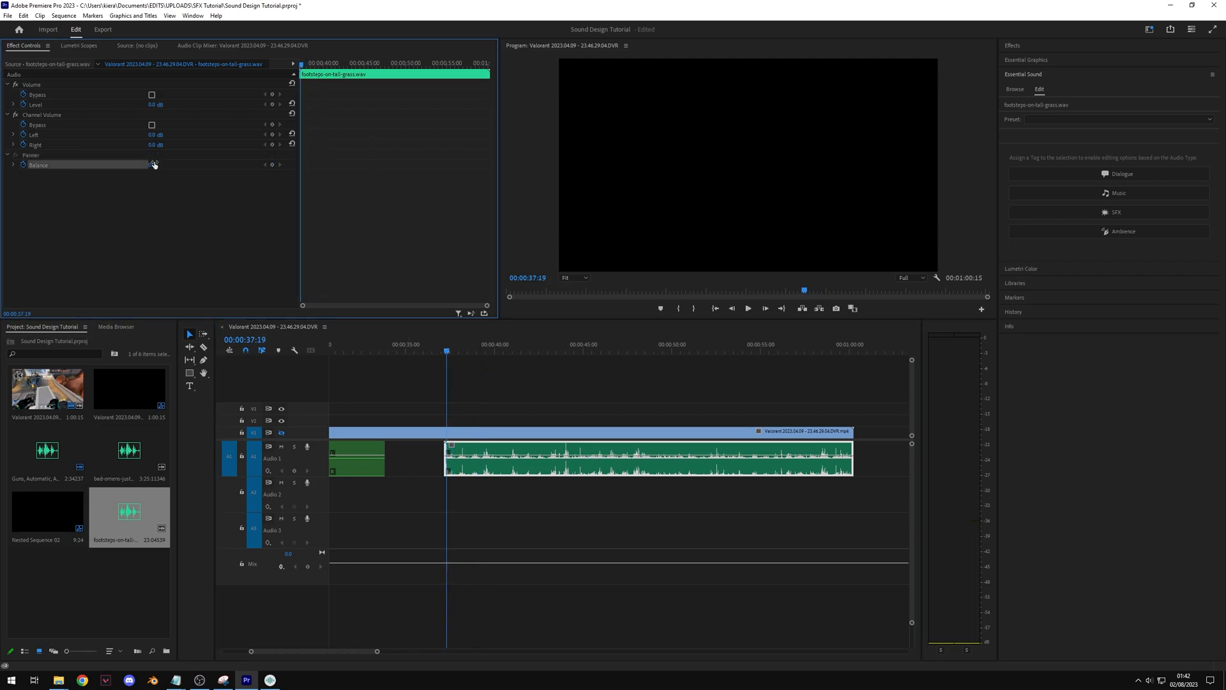
drag(478, 349, 596, 353)
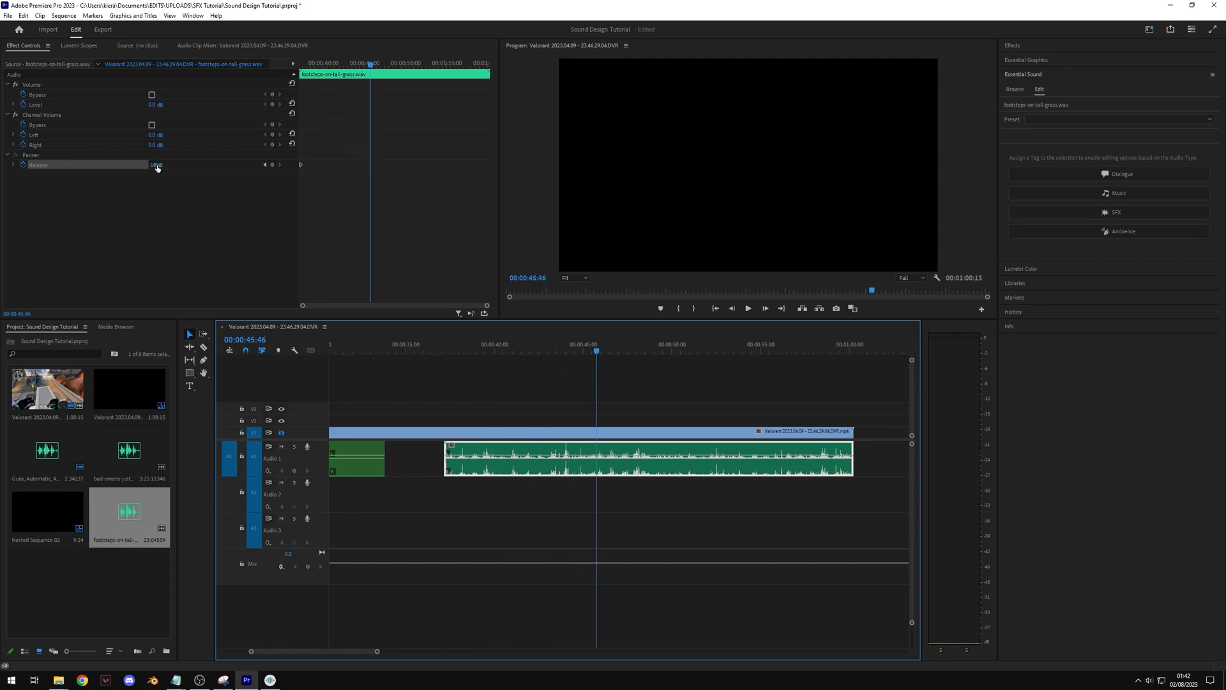
drag(155, 165, 221, 164)
Step: Play the footsteps clip from its start at 00:00:37:13 twice to hear the sound travel between channels
click(447, 351)
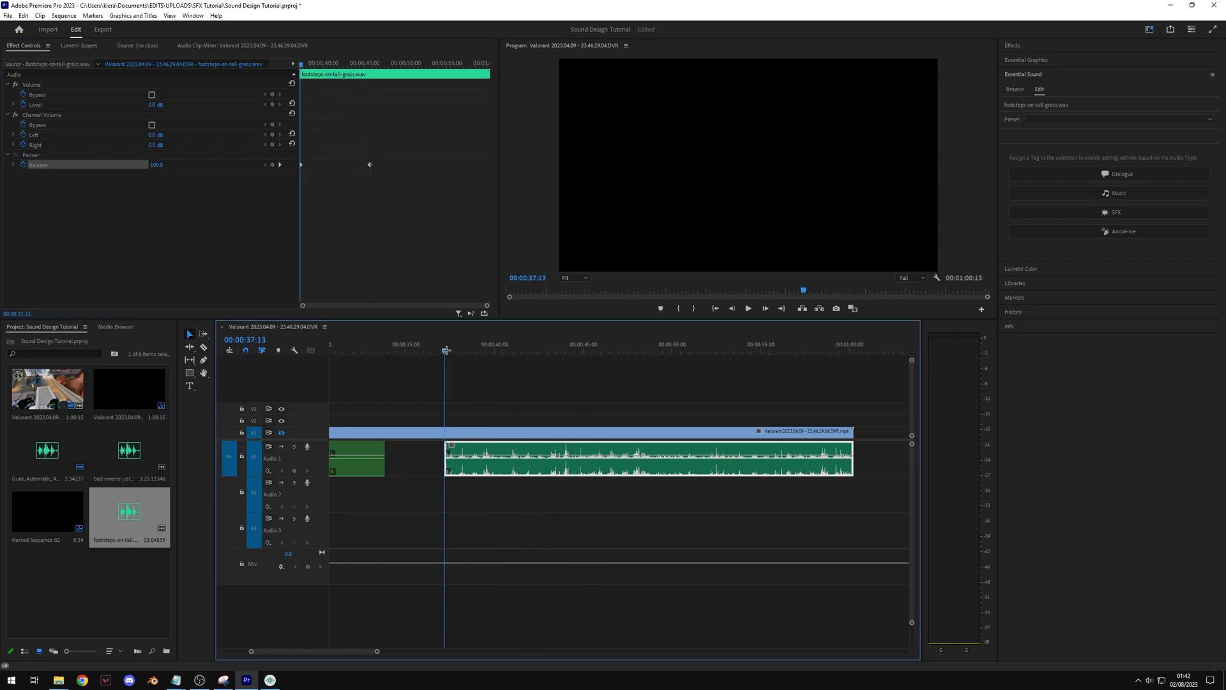
key(space)
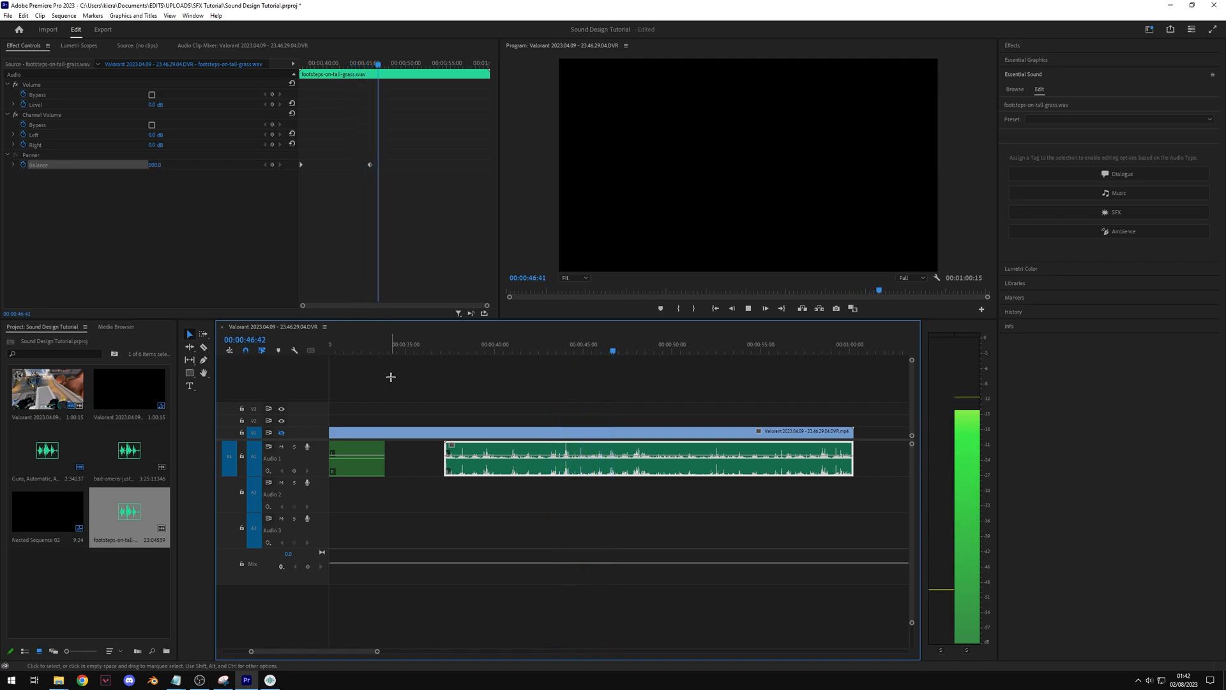
key(space)
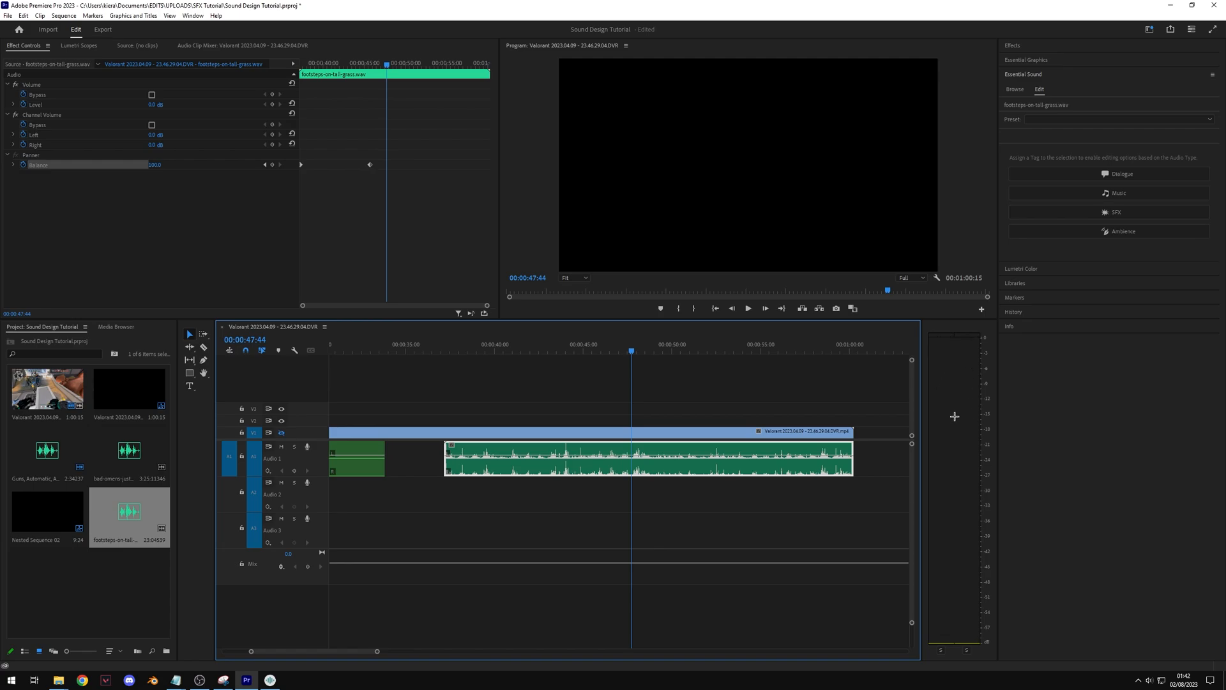
key(Up)
key(space)
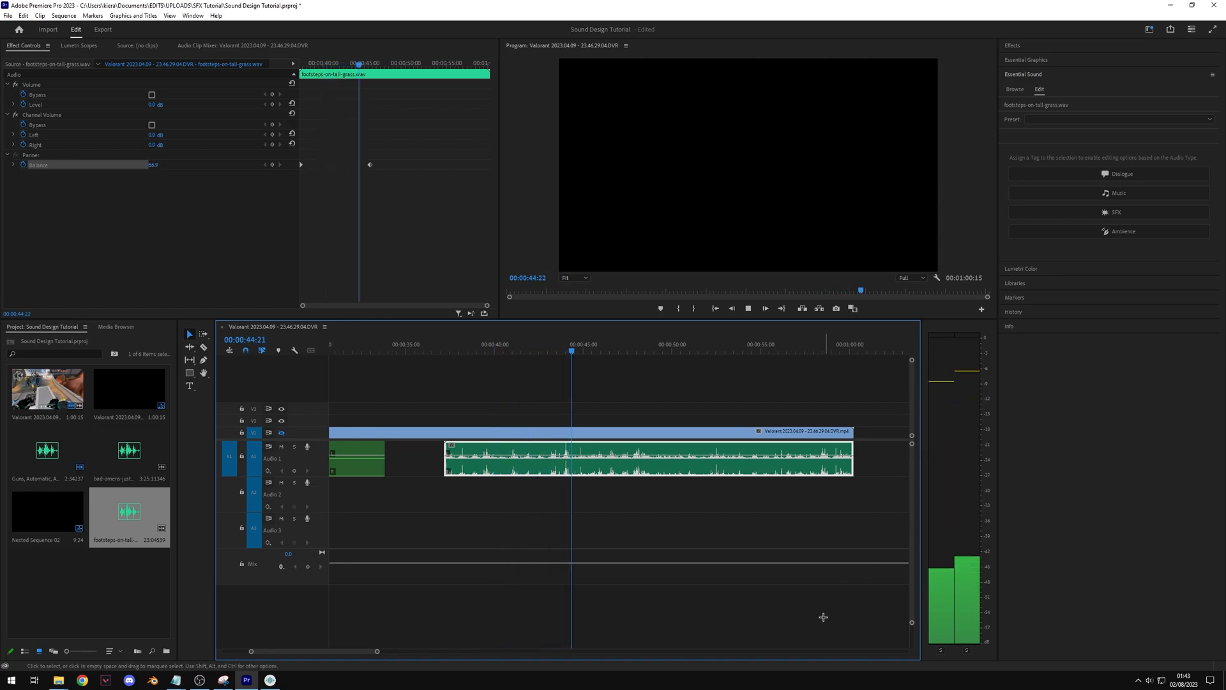
key(space)
Step: Display the Panner Balance keyframes on the footsteps clip and move the second keyframe earlier, to just after 00:00:39
key(=)
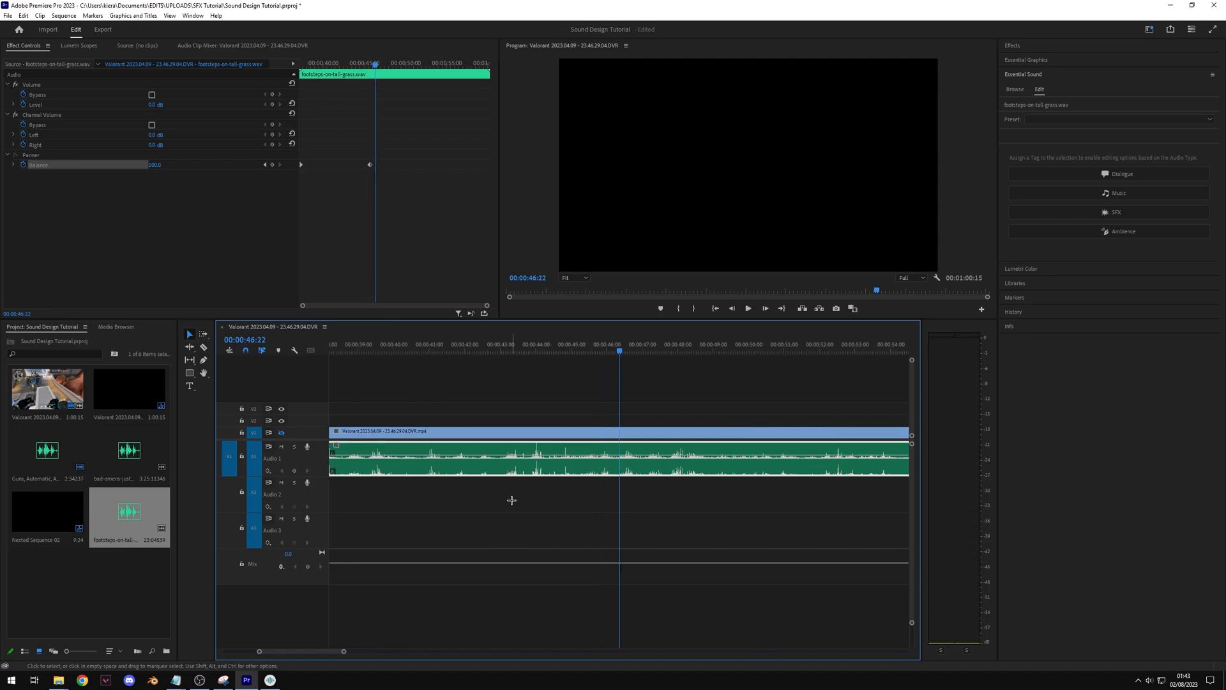
scroll(592, 511, up, 1)
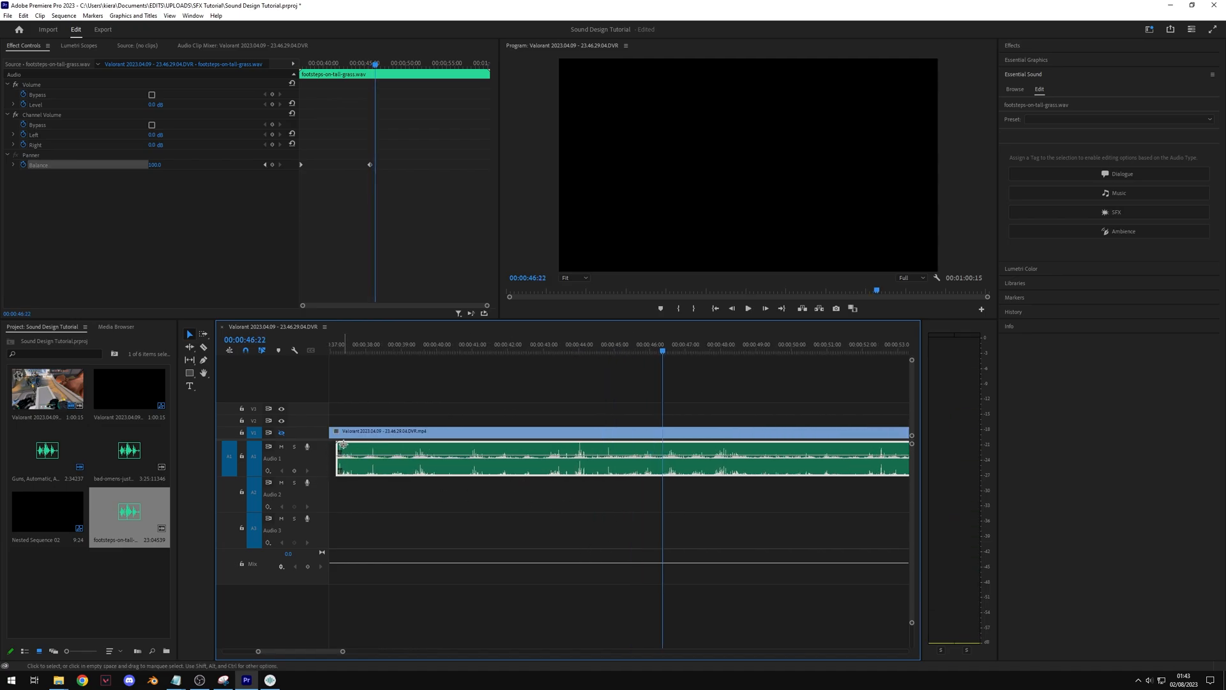
right_click(344, 446)
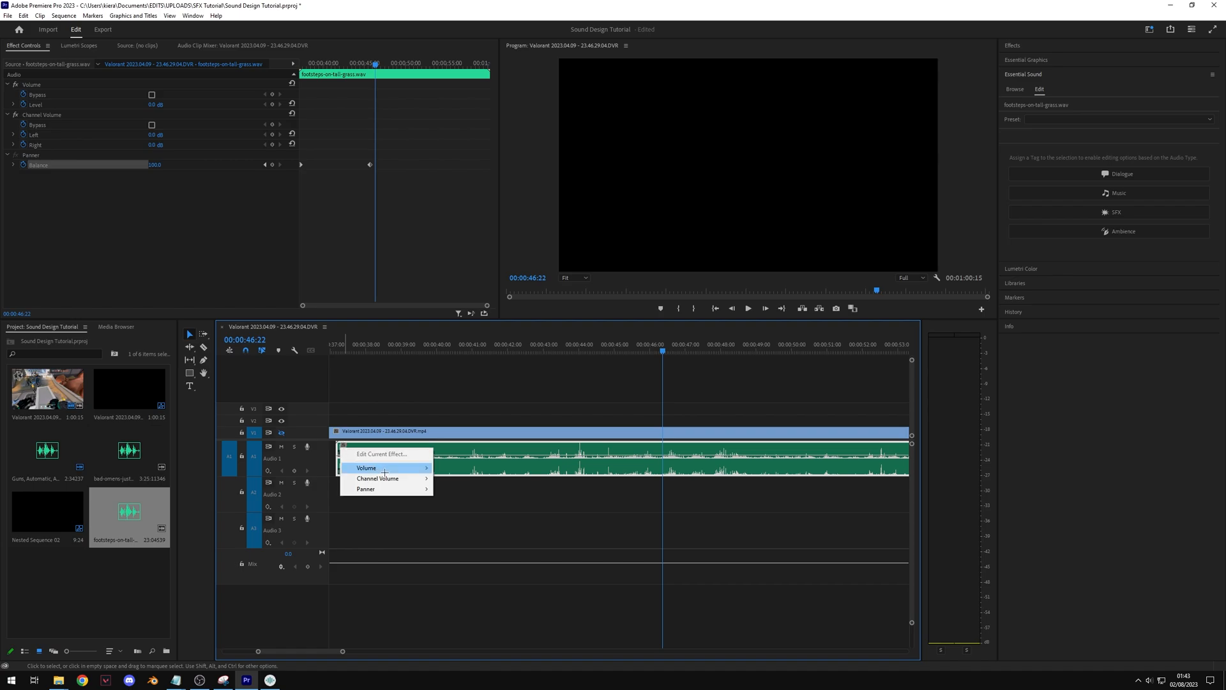
click(447, 489)
scroll(493, 562, up, 2)
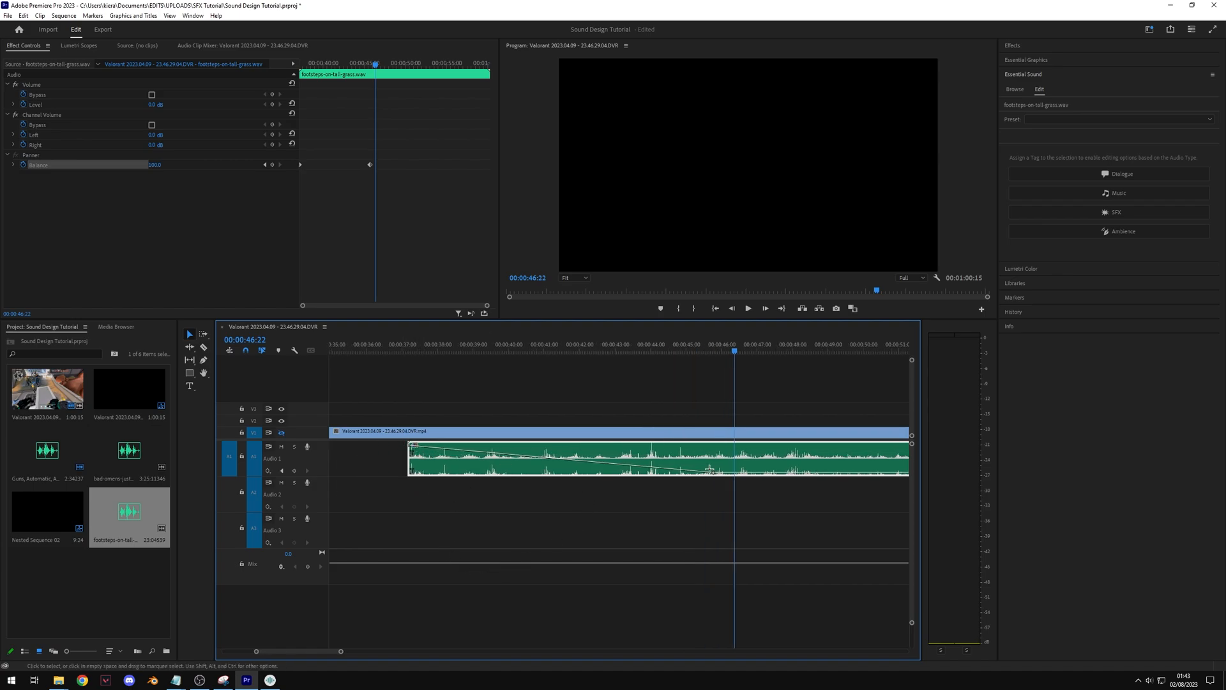
drag(710, 470, 487, 473)
Step: Play the footsteps from 00:00:37:04 to hear the quicker pan
click(405, 348)
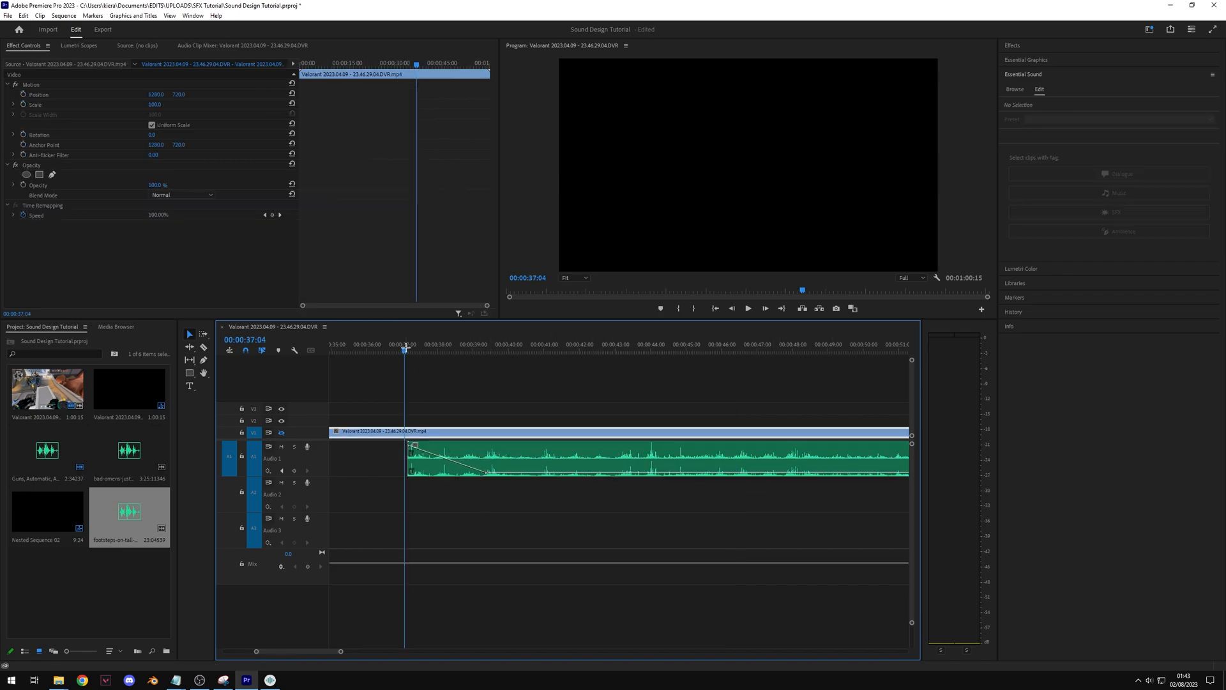
key(space)
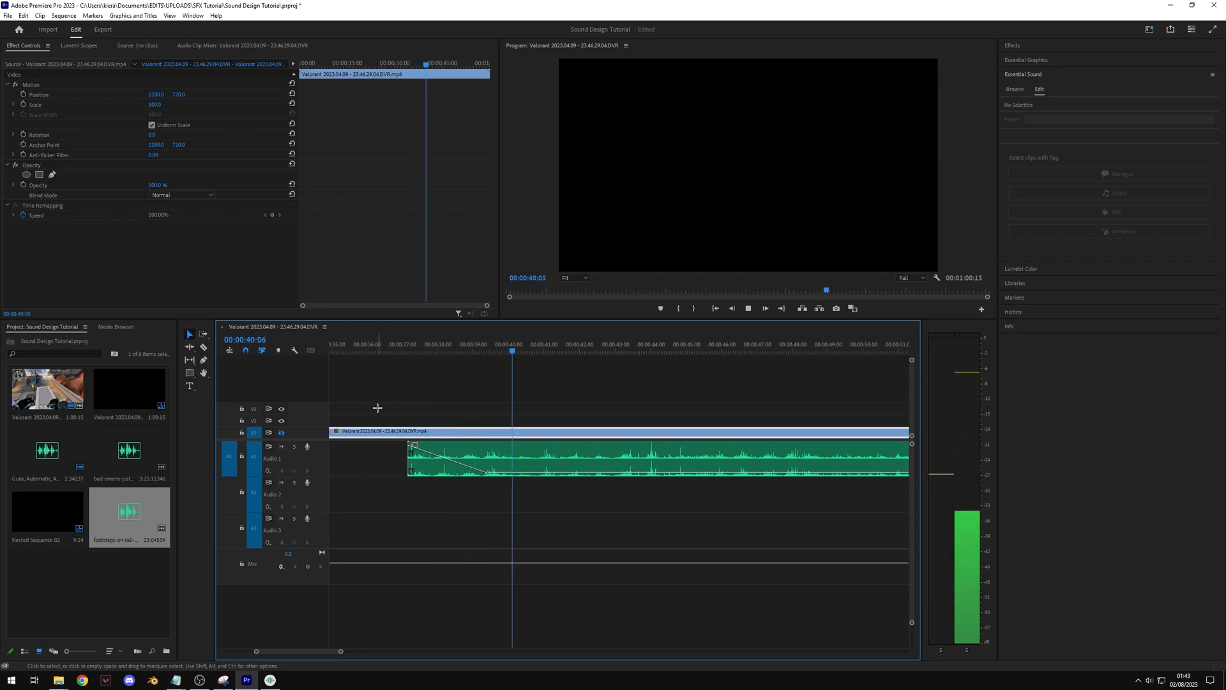
key(space)
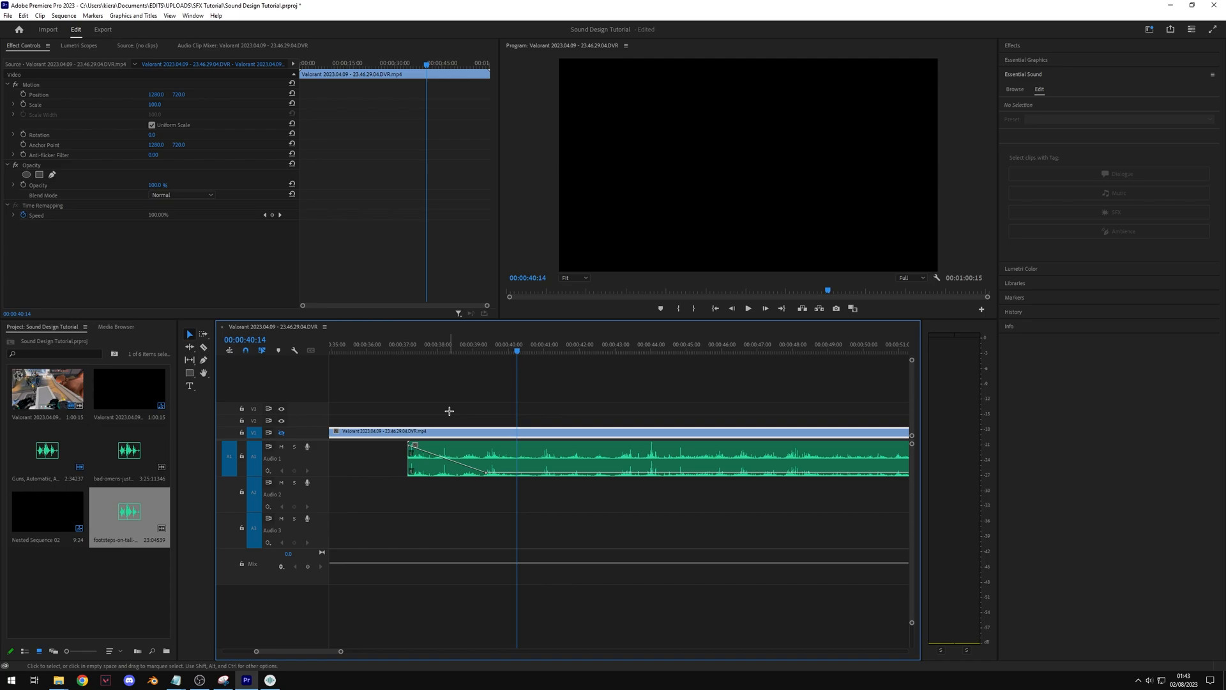
Step: Shift the nested and footsteps clips to the start of Audio 1, and place the automatic gun audio at about 00:00:40:14
key(minus)
scroll(464, 403, down, 1)
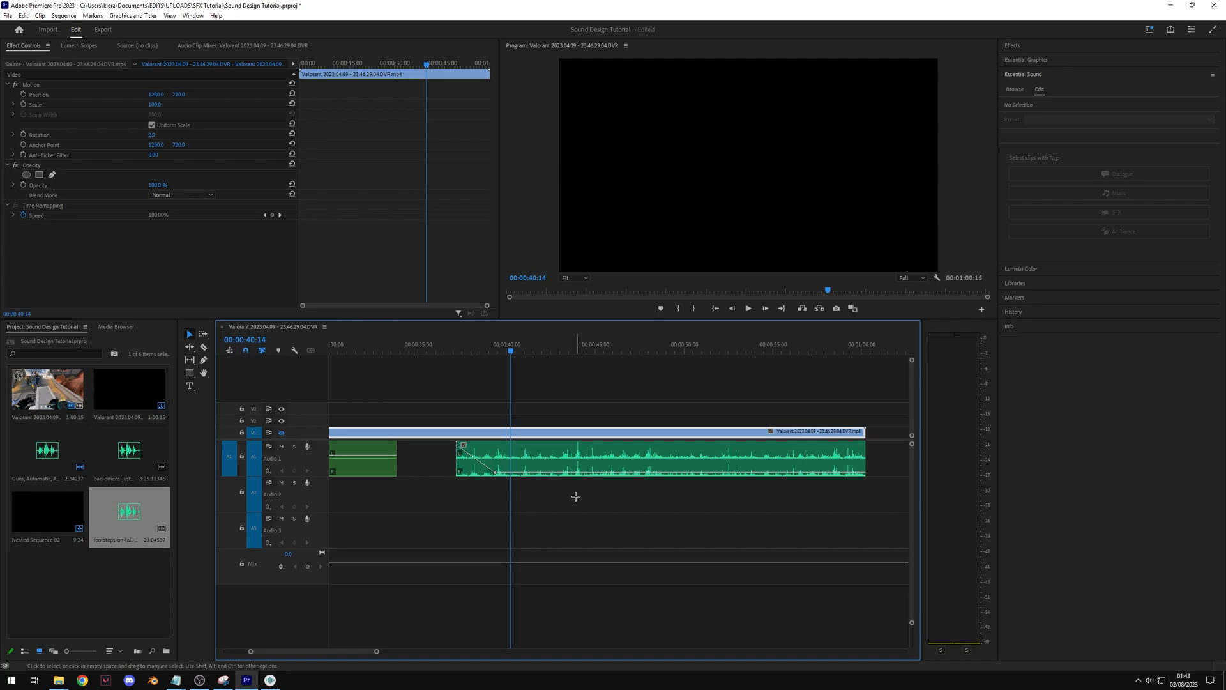
click(594, 501)
key(minus)
key(minus)
click(111, 598)
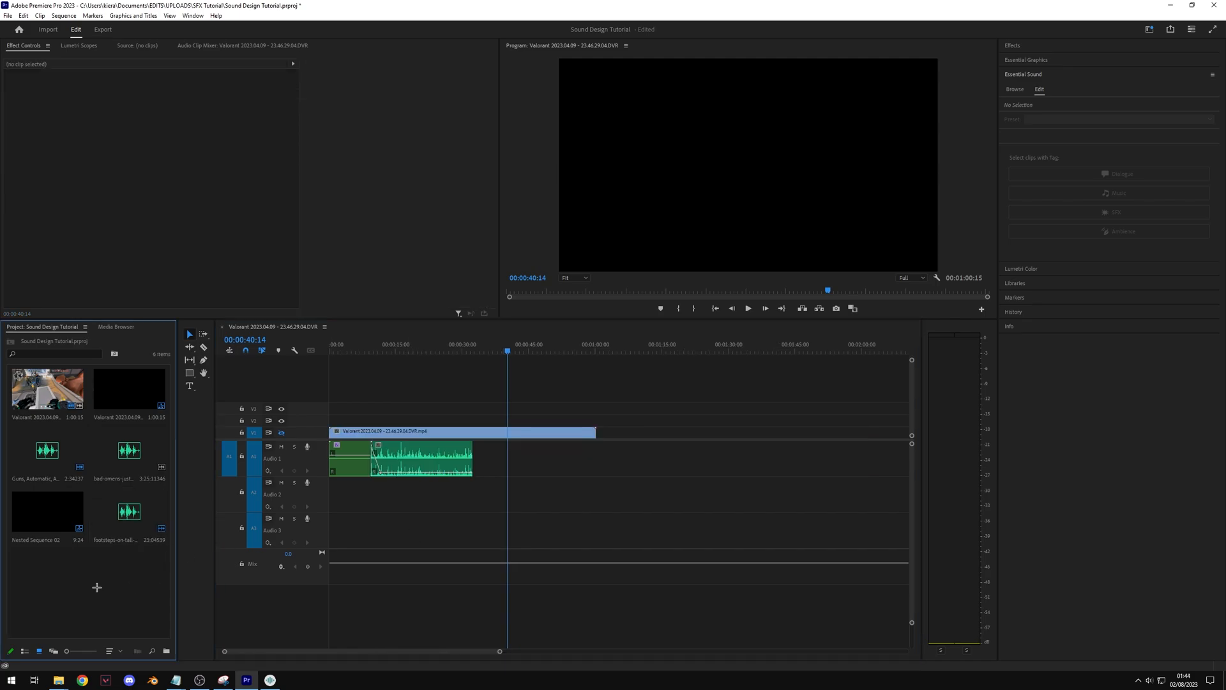
drag(62, 448, 511, 460)
key(equal)
key(equal)
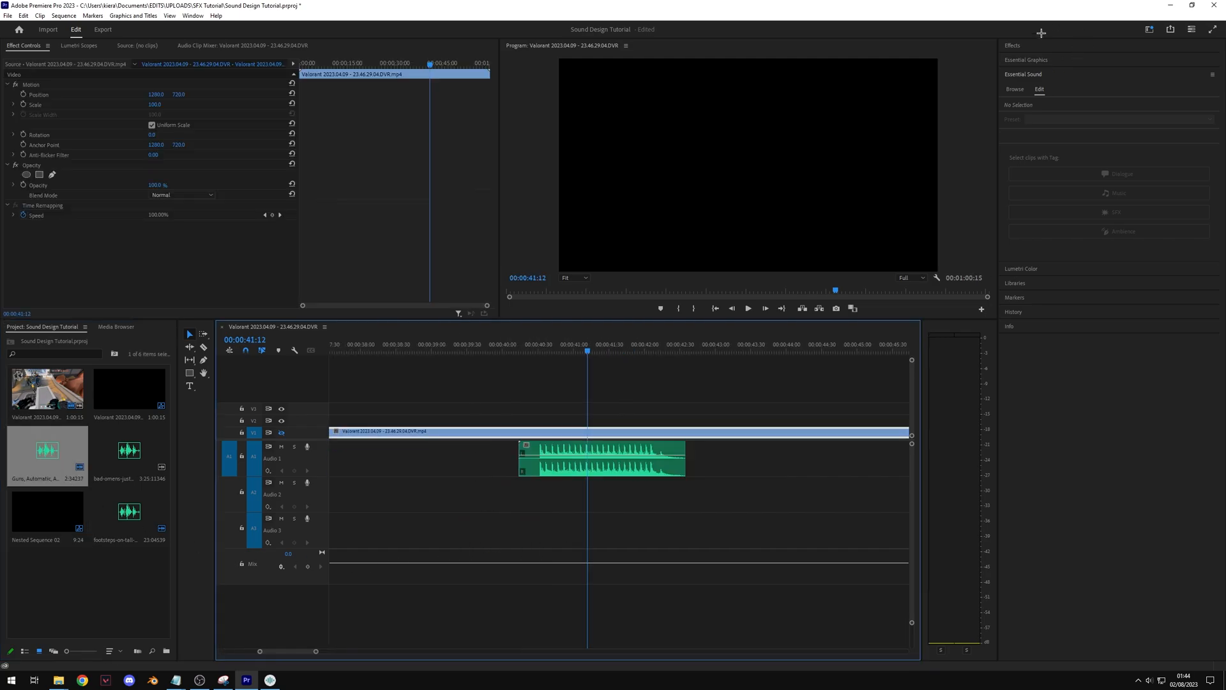
Step: Find the Pitch Shifter effect by searching "pitch", apply it to the gun clip, play it, and return the playhead to 00:00:40:46
click(1039, 45)
click(1096, 58)
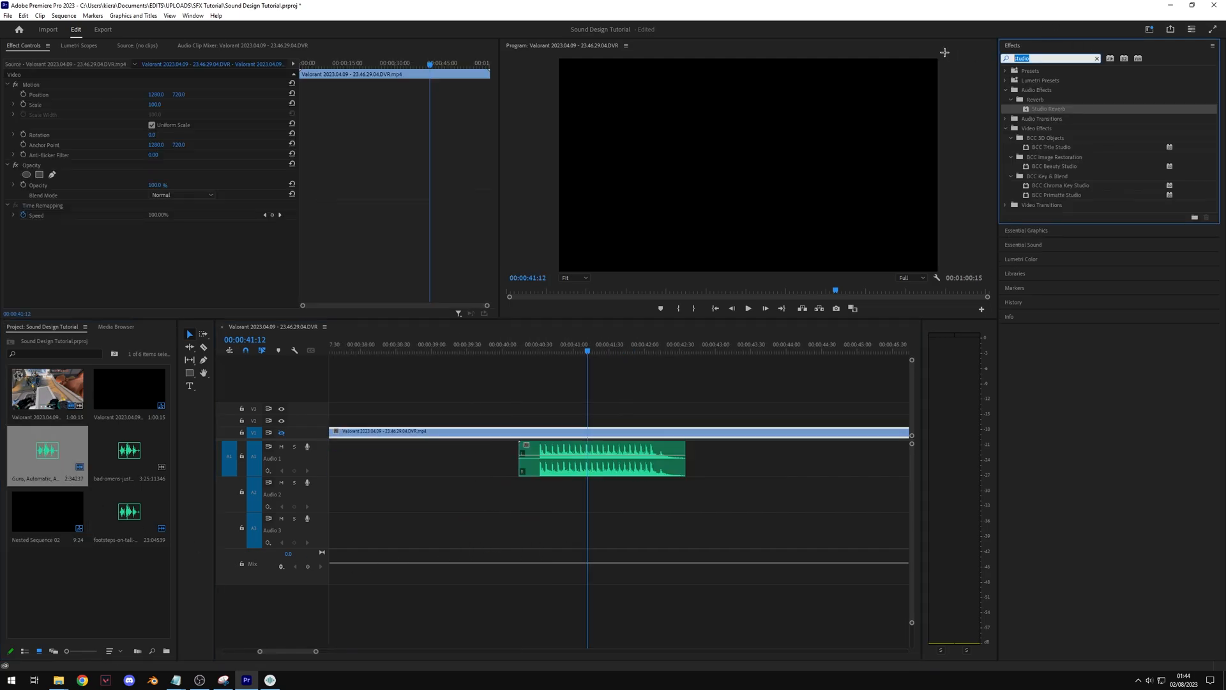
text(pitch)
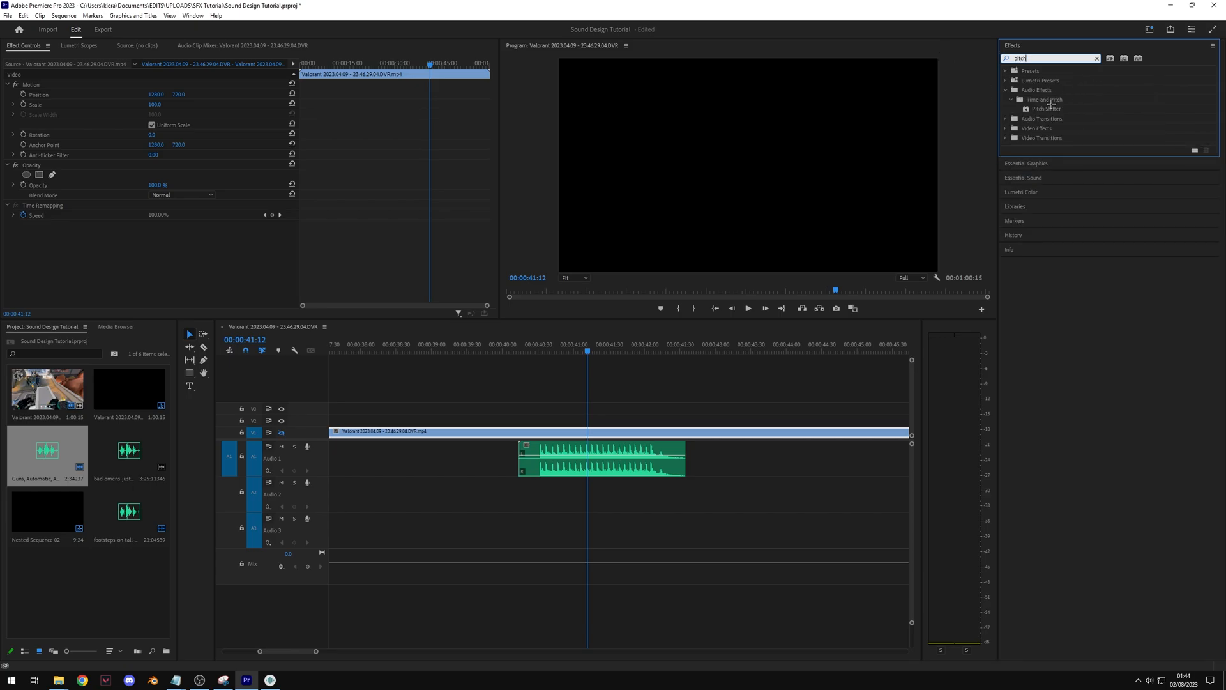
drag(1051, 104, 603, 460)
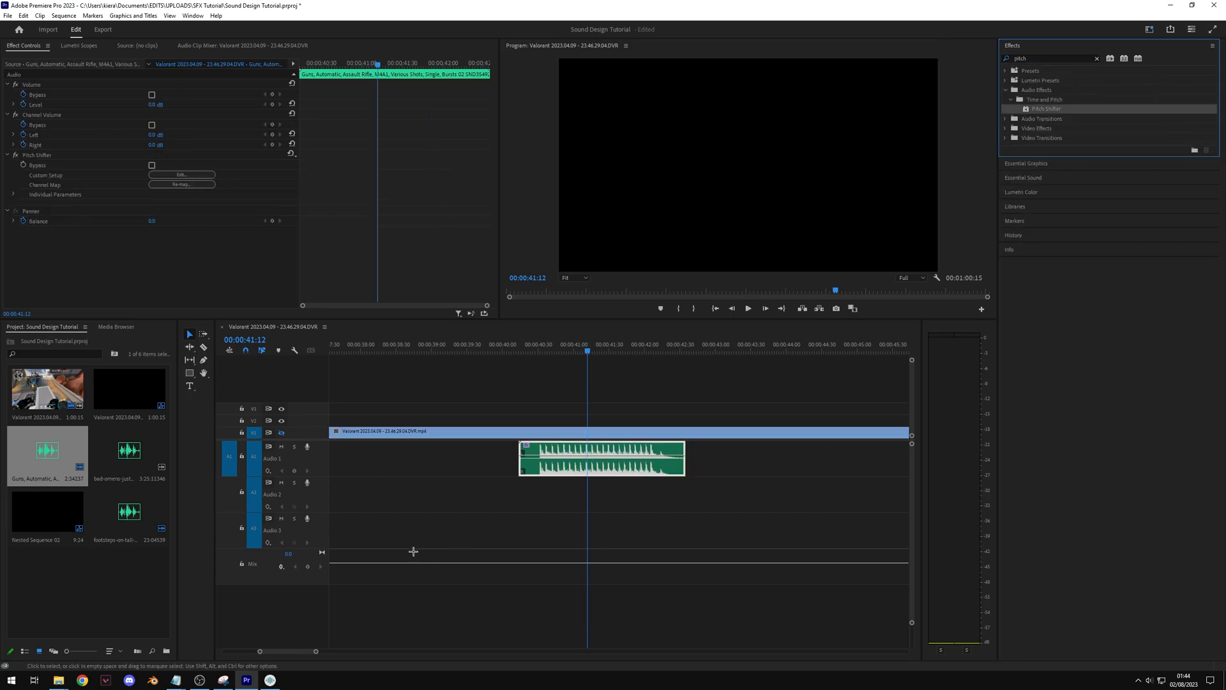
click(369, 529)
key(space)
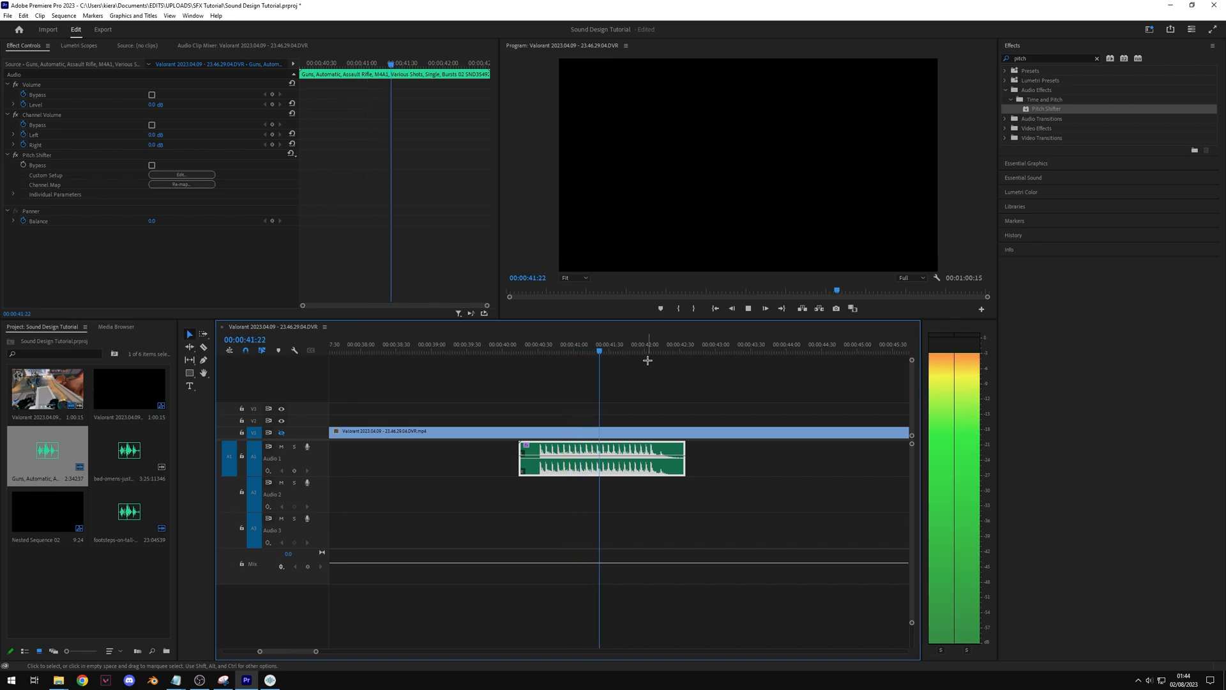
click(557, 350)
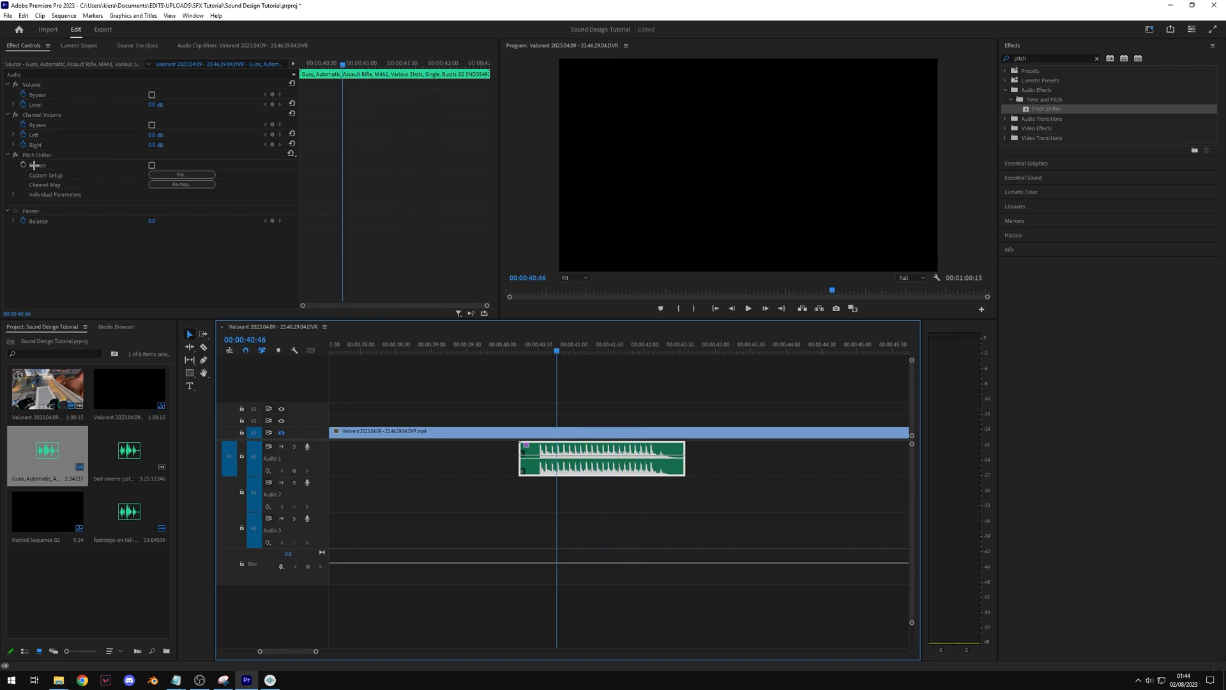
Step: Review the Pitch Shifter presets in its custom setup without changing them, and expand the effect's Transpose Ratio parameter
click(192, 176)
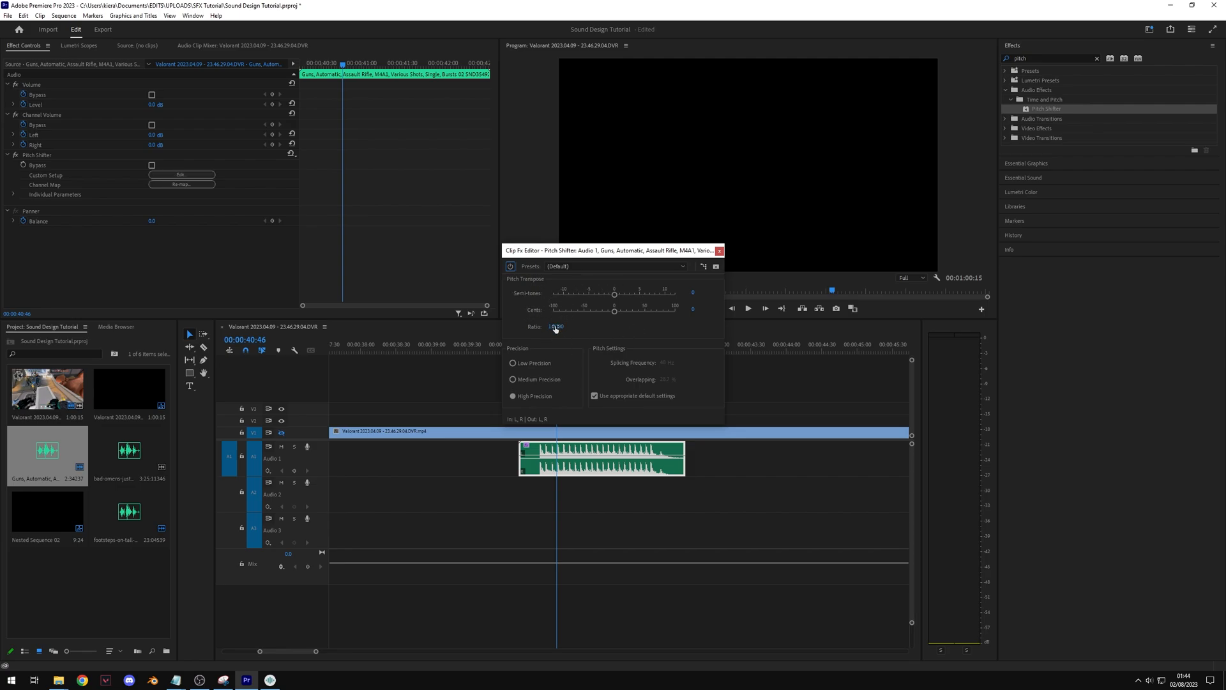
click(575, 266)
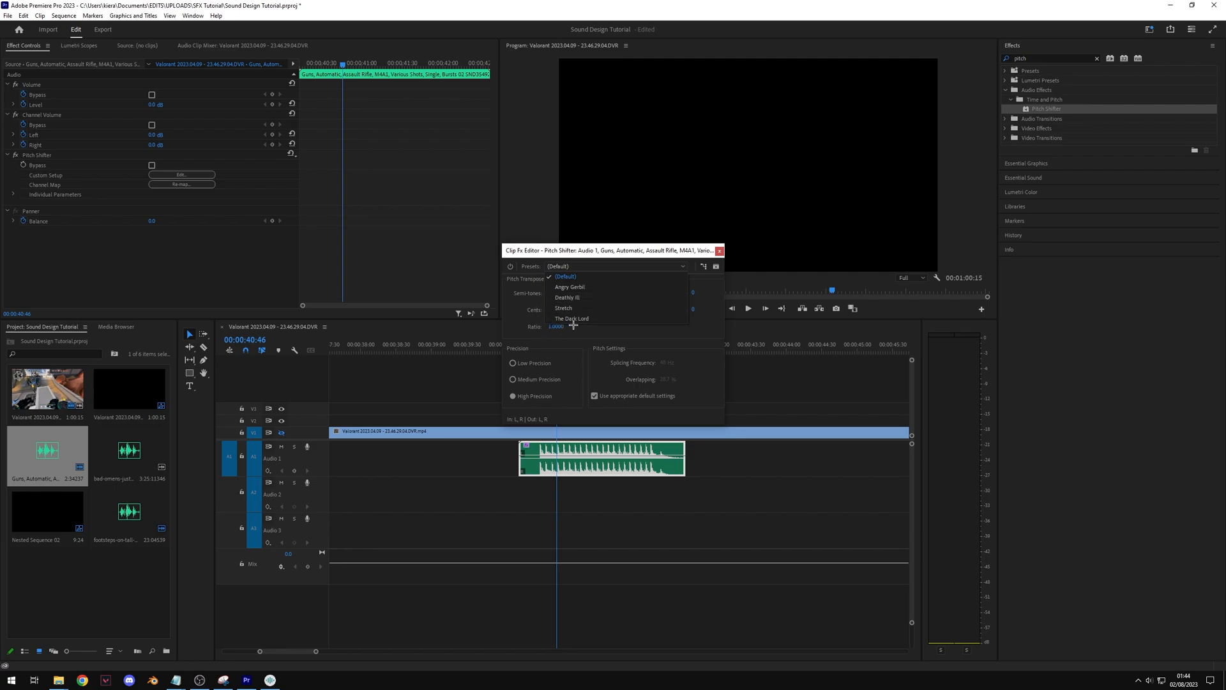
click(722, 333)
click(719, 250)
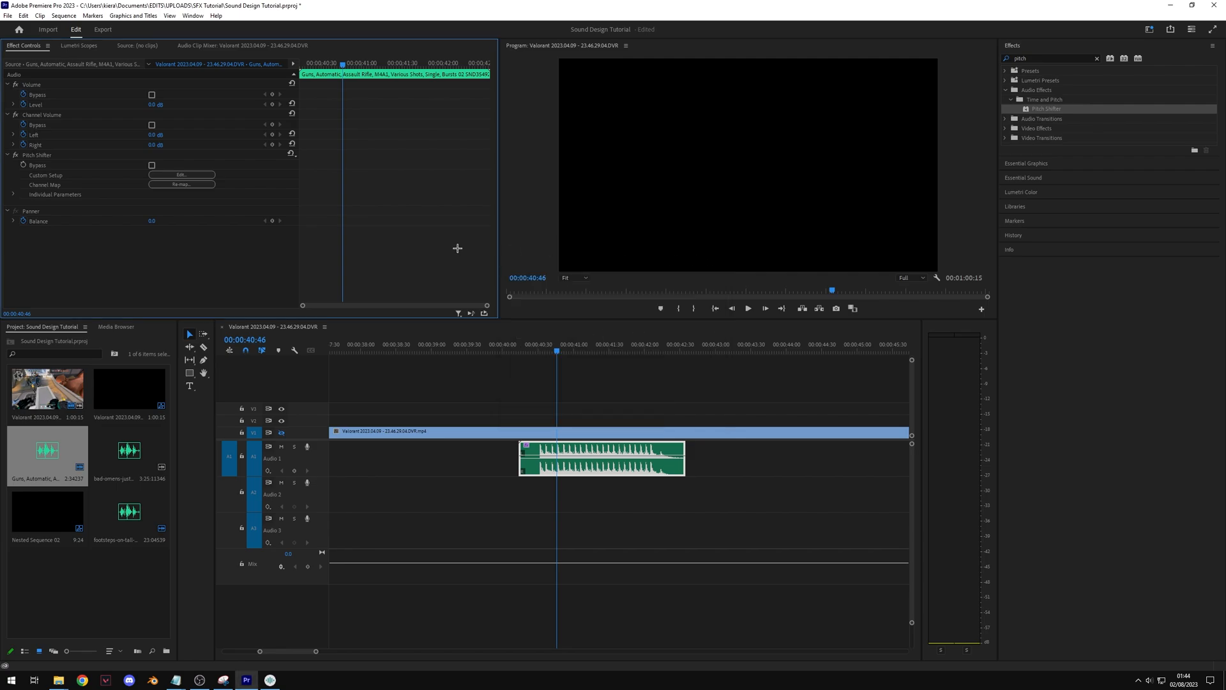
click(12, 194)
click(19, 208)
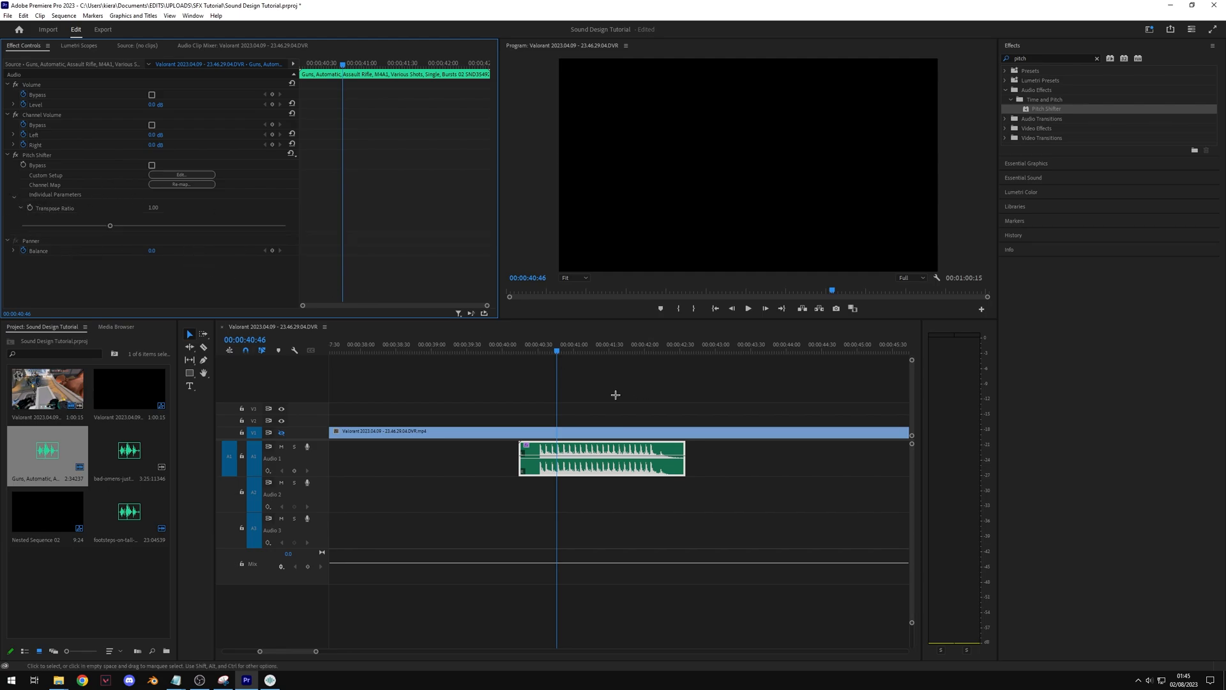
Step: Raise the Pitch Shifter's Transpose Ratio to 2.00 and play the gun clip to hear the higher pitch
key(space)
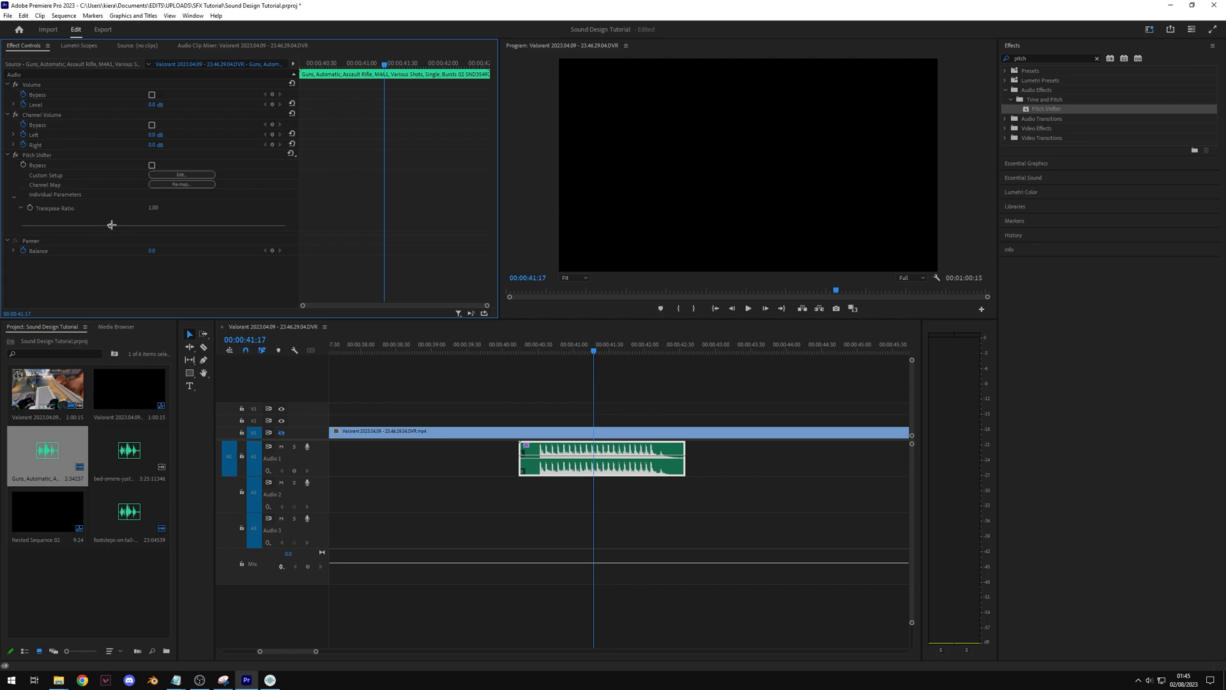
drag(110, 225, 301, 227)
key(space)
key(space)
click(543, 344)
key(space)
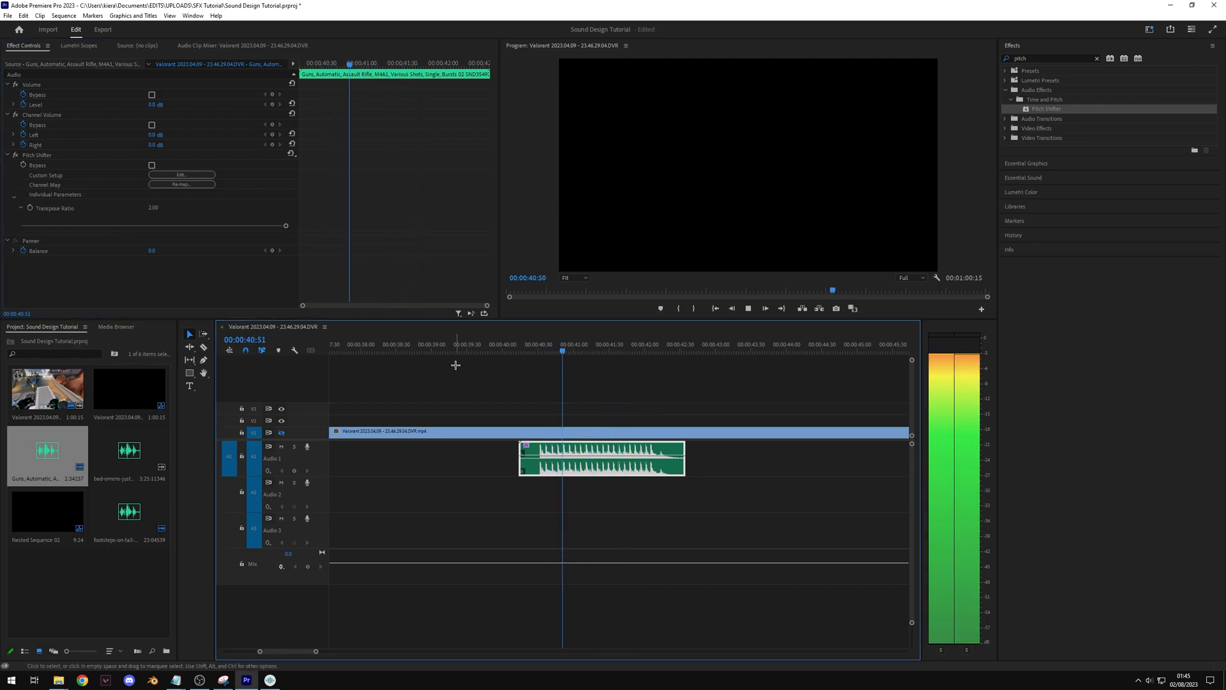
key(space)
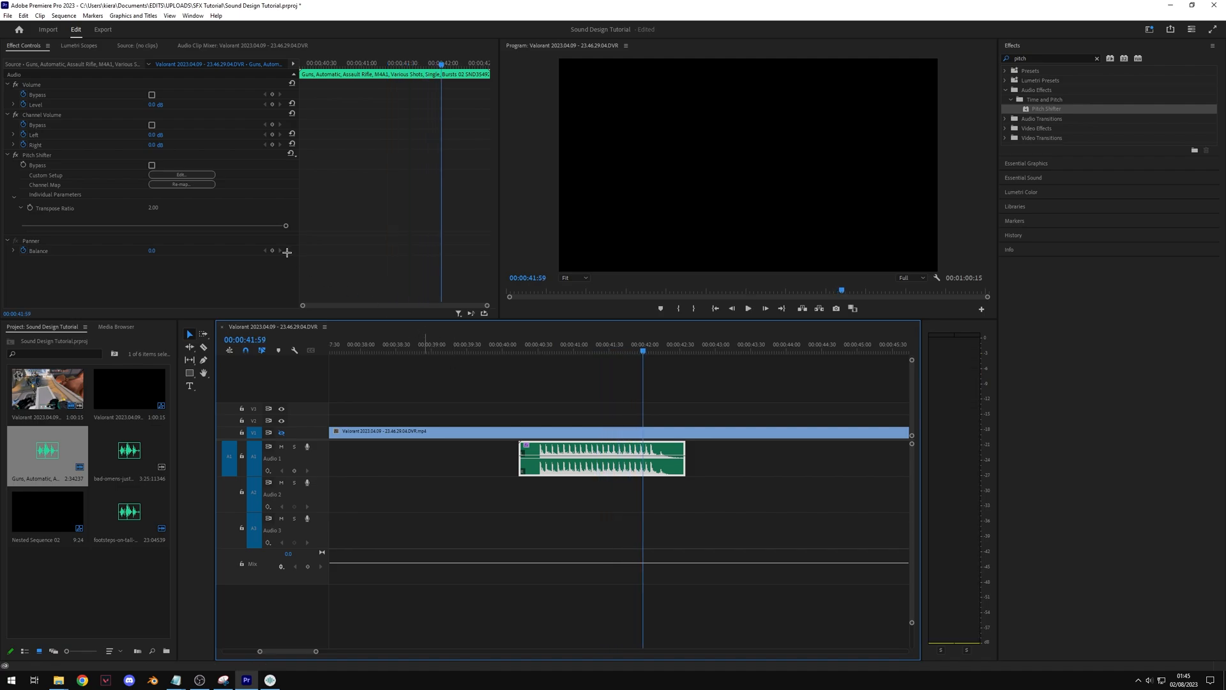
Step: Lower the Transpose Ratio to 1.21 and return it to 1.00
drag(285, 226, 222, 226)
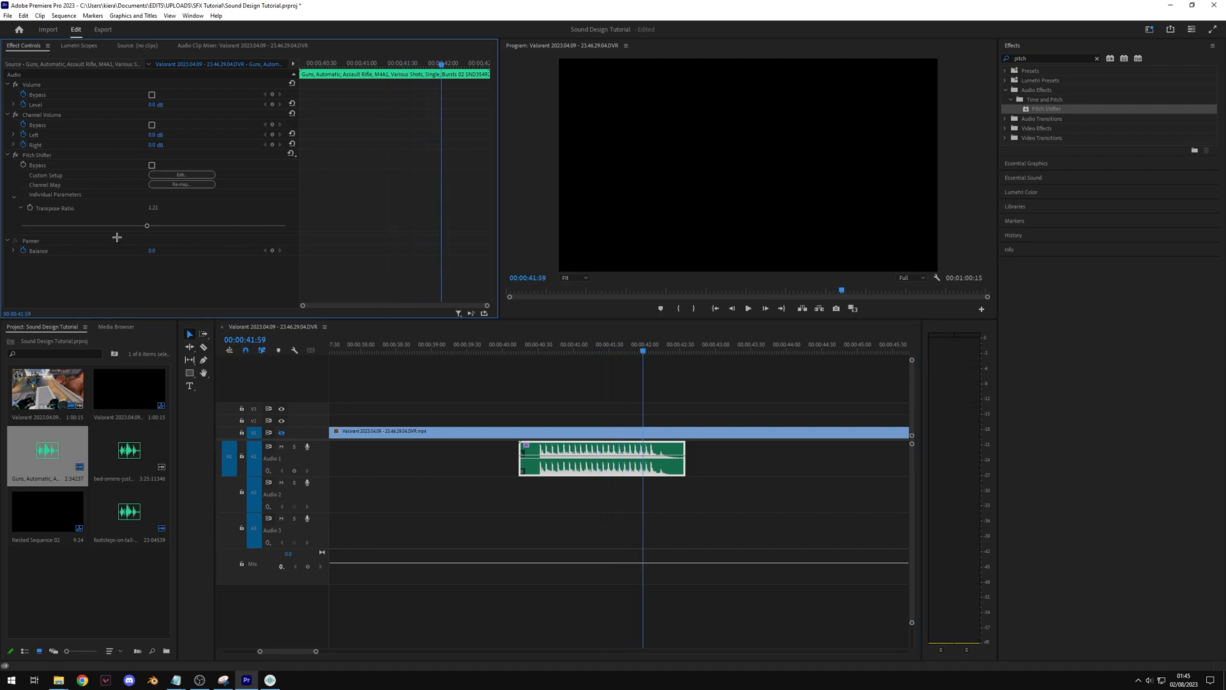
click(148, 226)
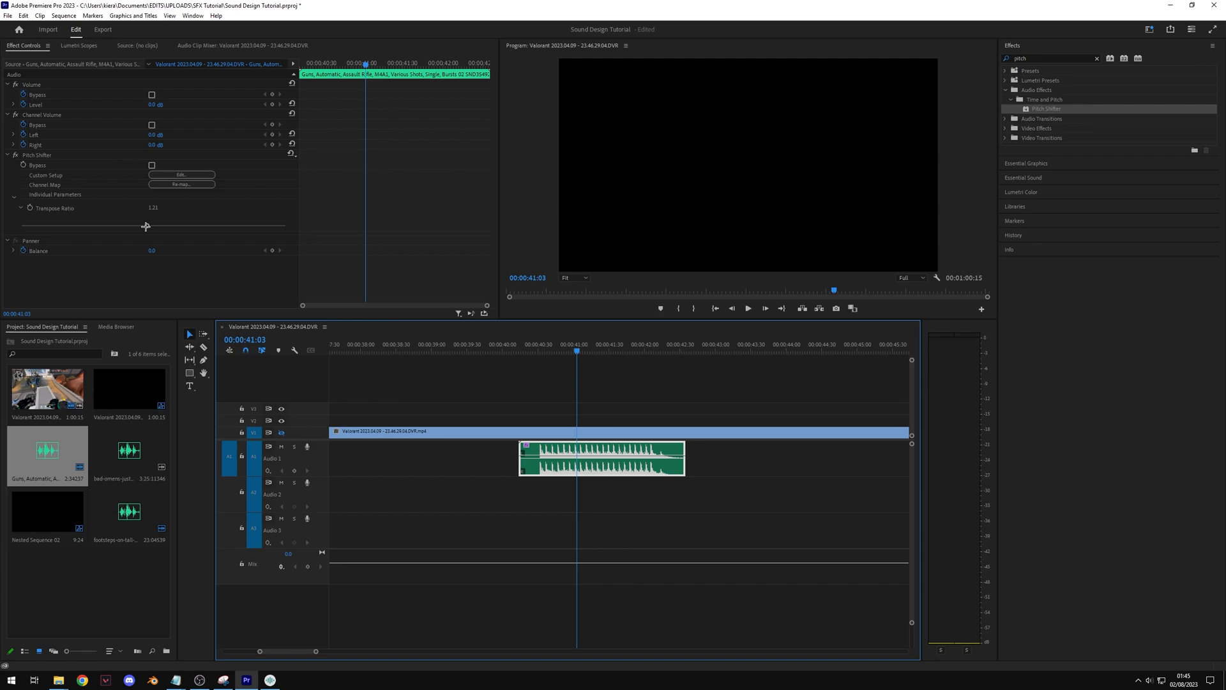
drag(146, 226, 109, 226)
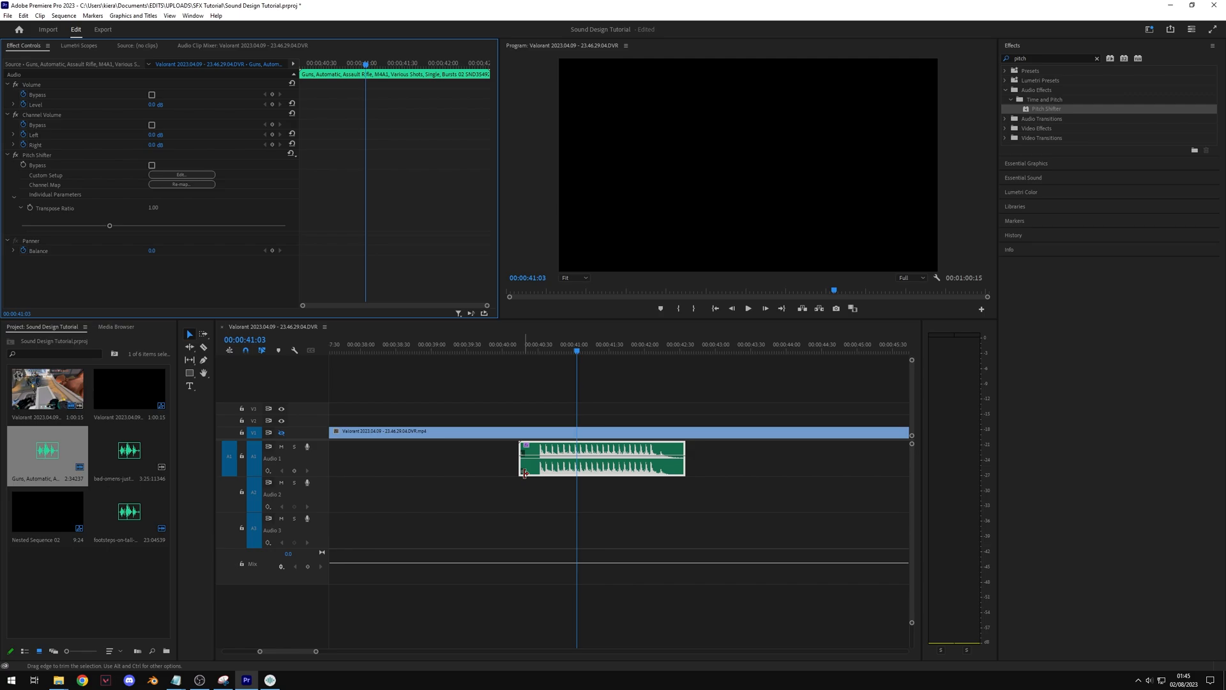
Step: Remove the Pitch Shifter effect from the gun clip
click(46, 154)
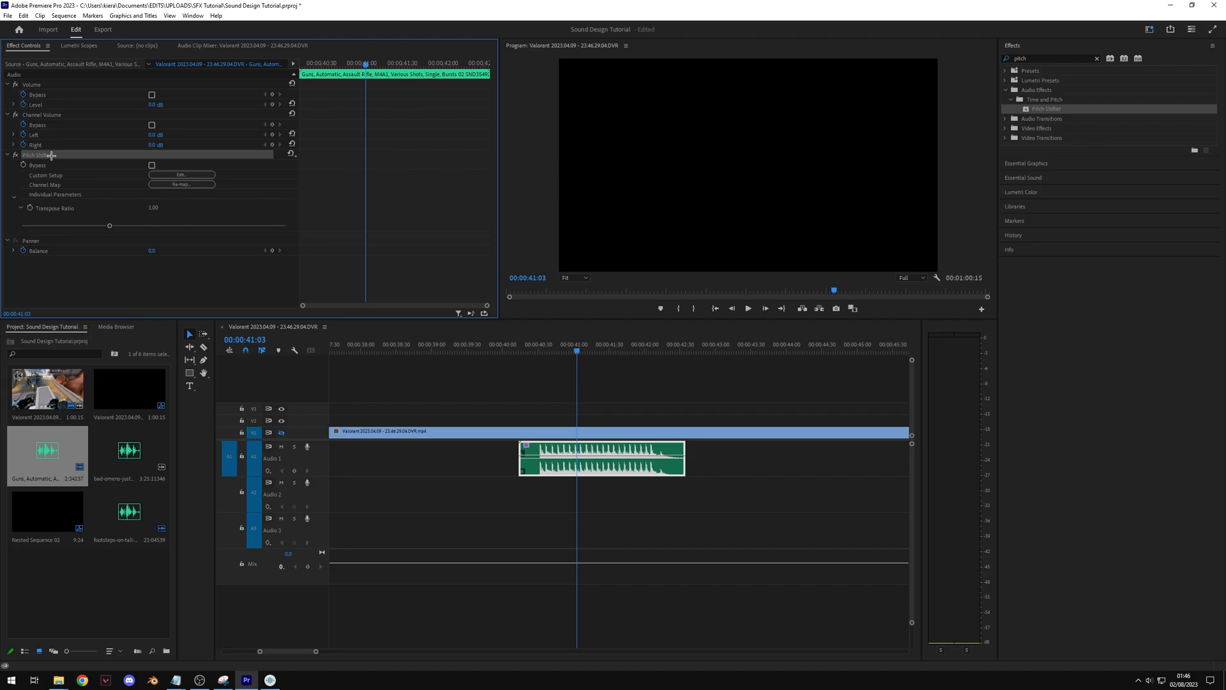
key(Delete)
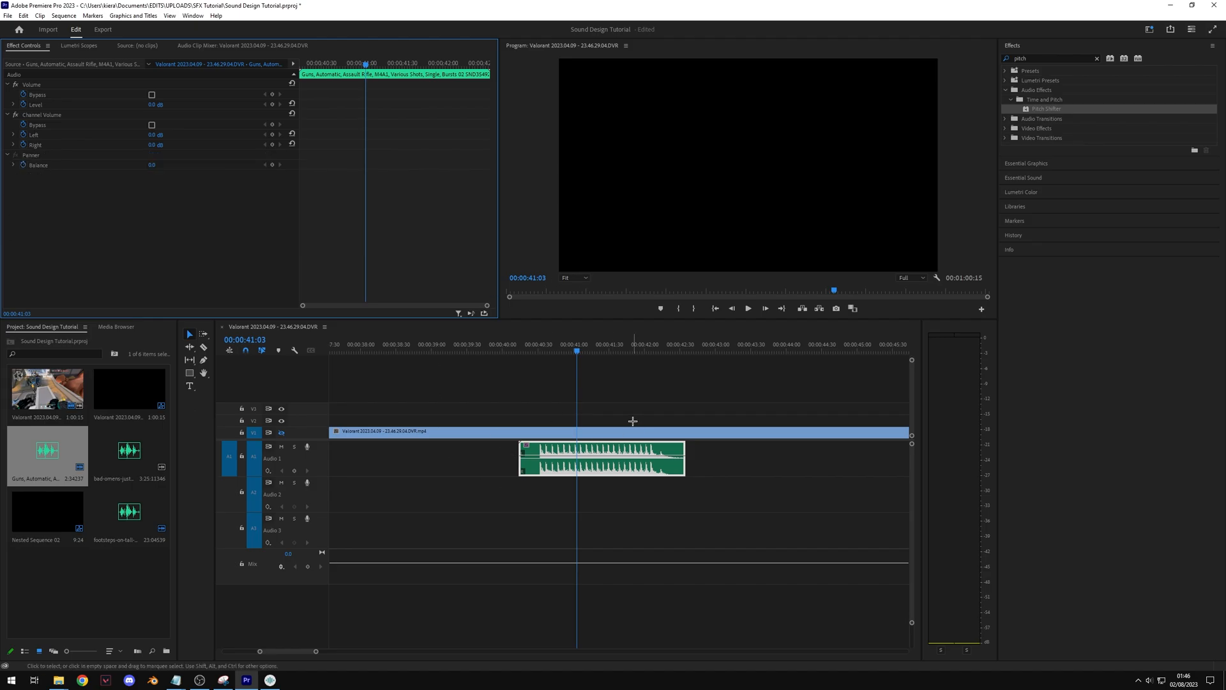
Step: Use Rate Stretch to lengthen the gun clip to about 00:00:44:00 and play the slowed audio
key(r)
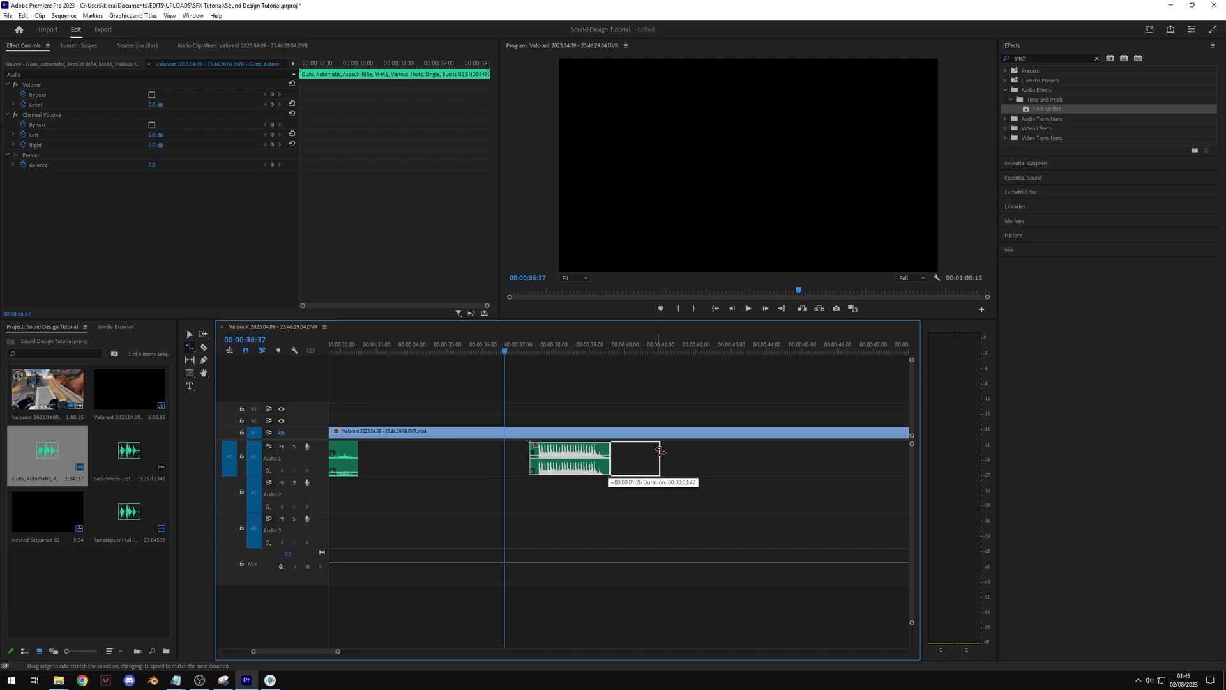
drag(659, 451, 763, 451)
key(space)
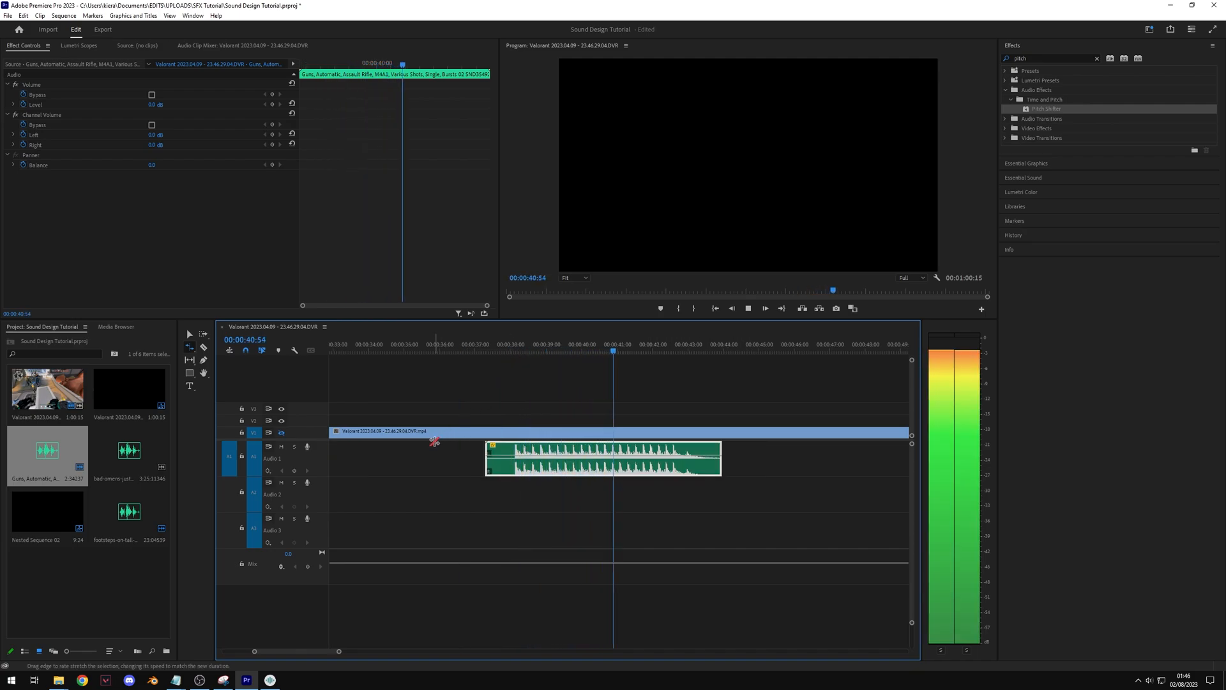
key(space)
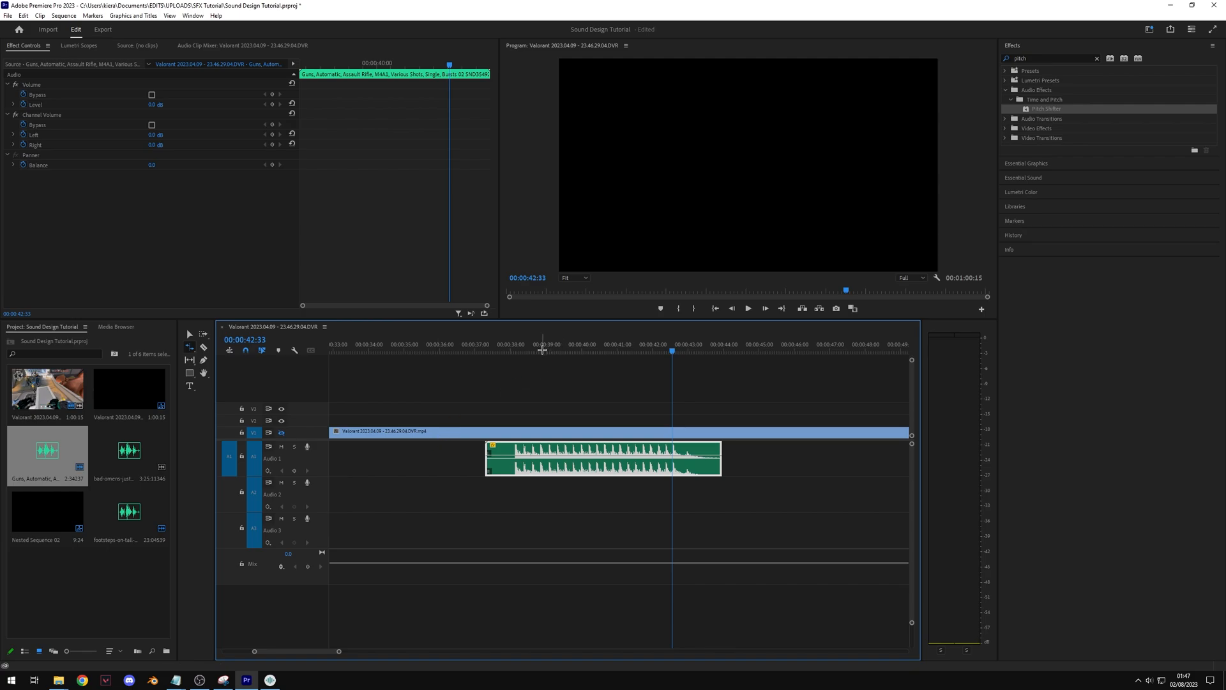
Step: Rate-stretch the gun clip down to a duration of 00:00:01:26, play it, and undo the stretching
drag(721, 459, 535, 458)
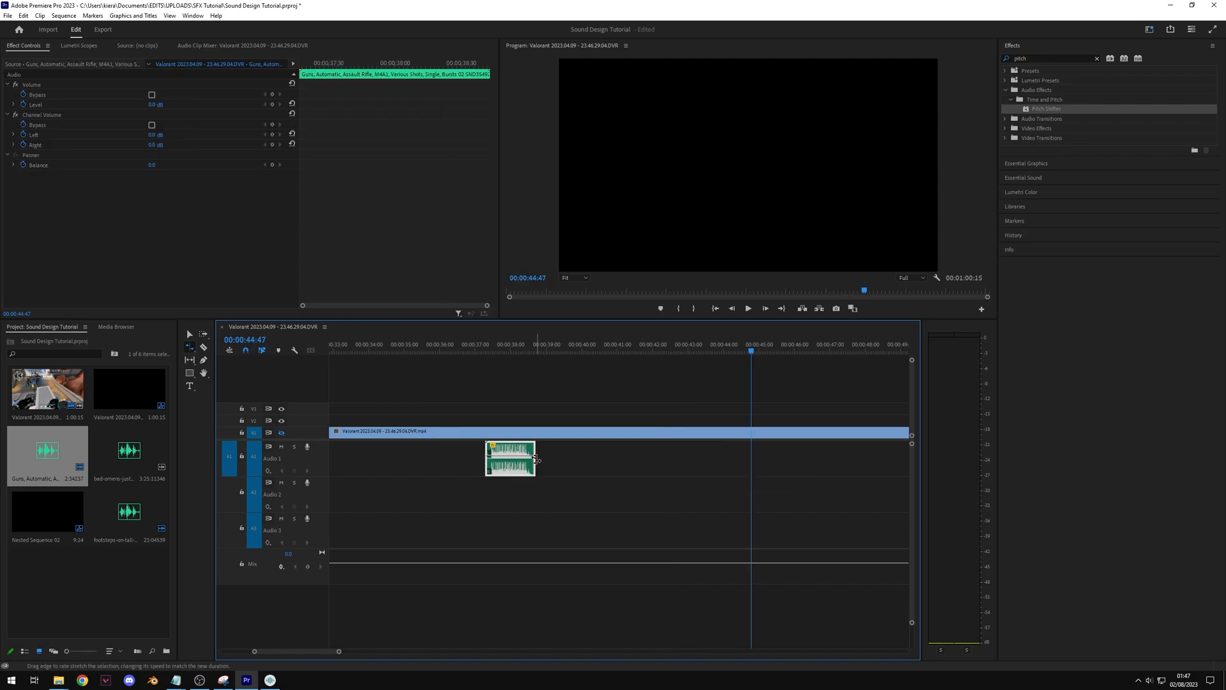
click(488, 350)
key(space)
key(space)
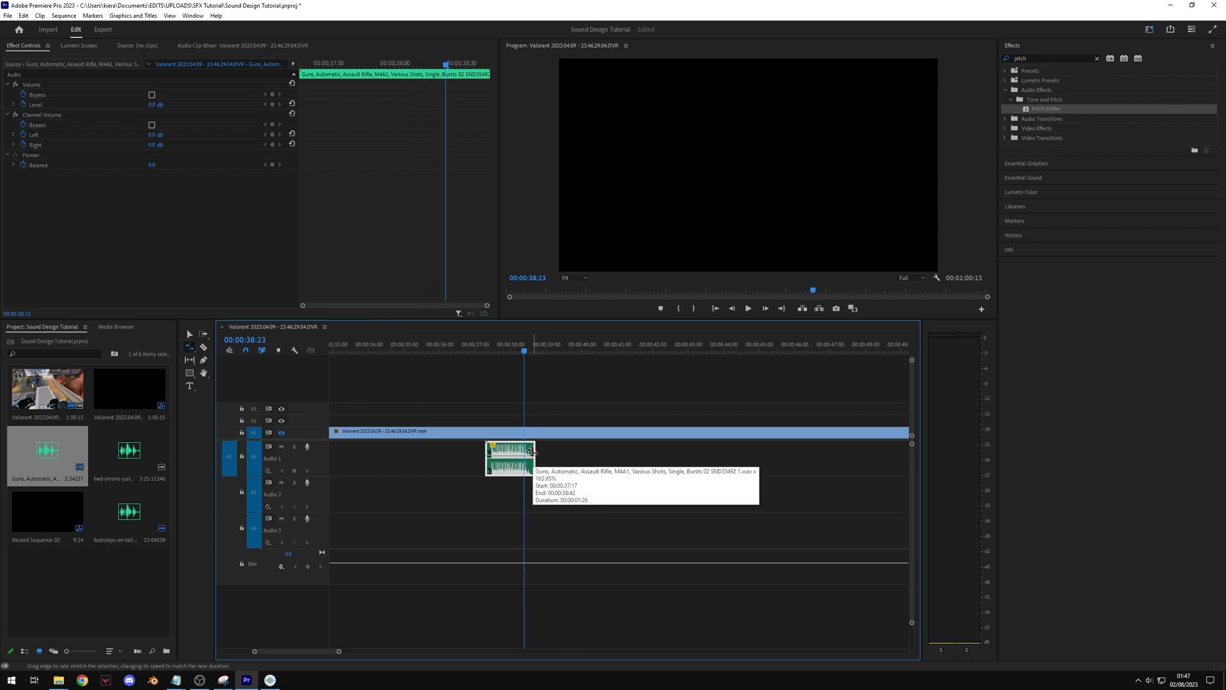
key(ctrl+z)
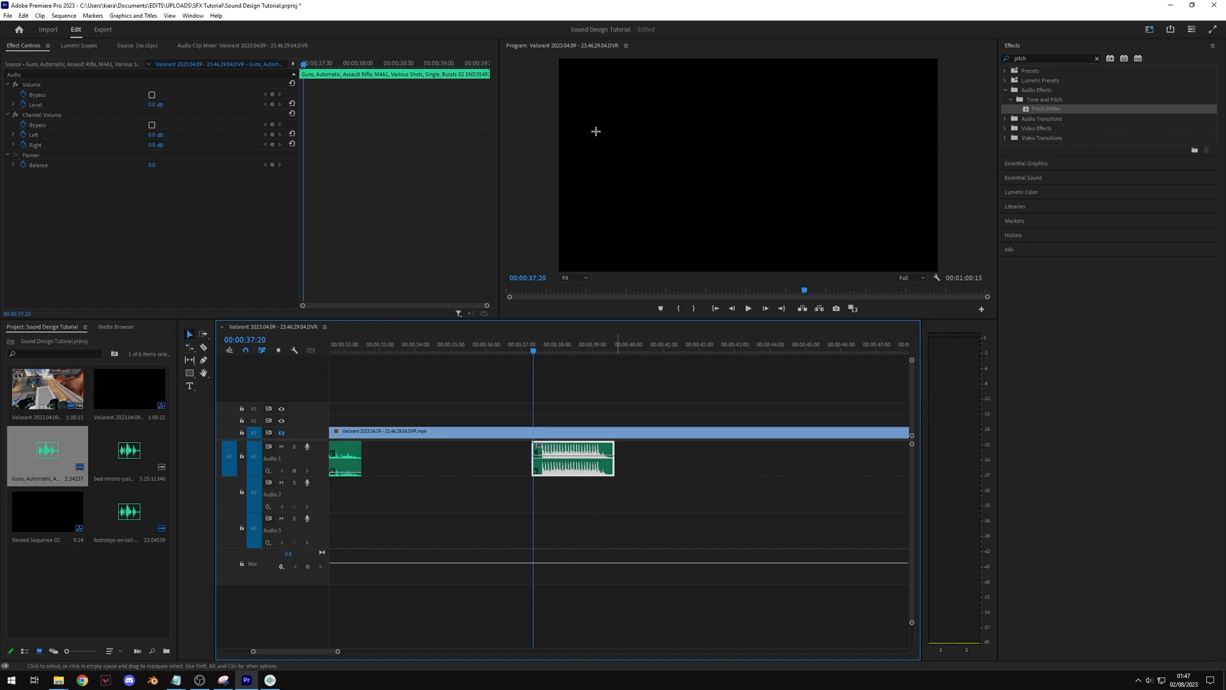
Step: Return to the Selection tool, save the project, and switch to the Audio workspace
key(v)
key(ctrl+s)
click(1149, 29)
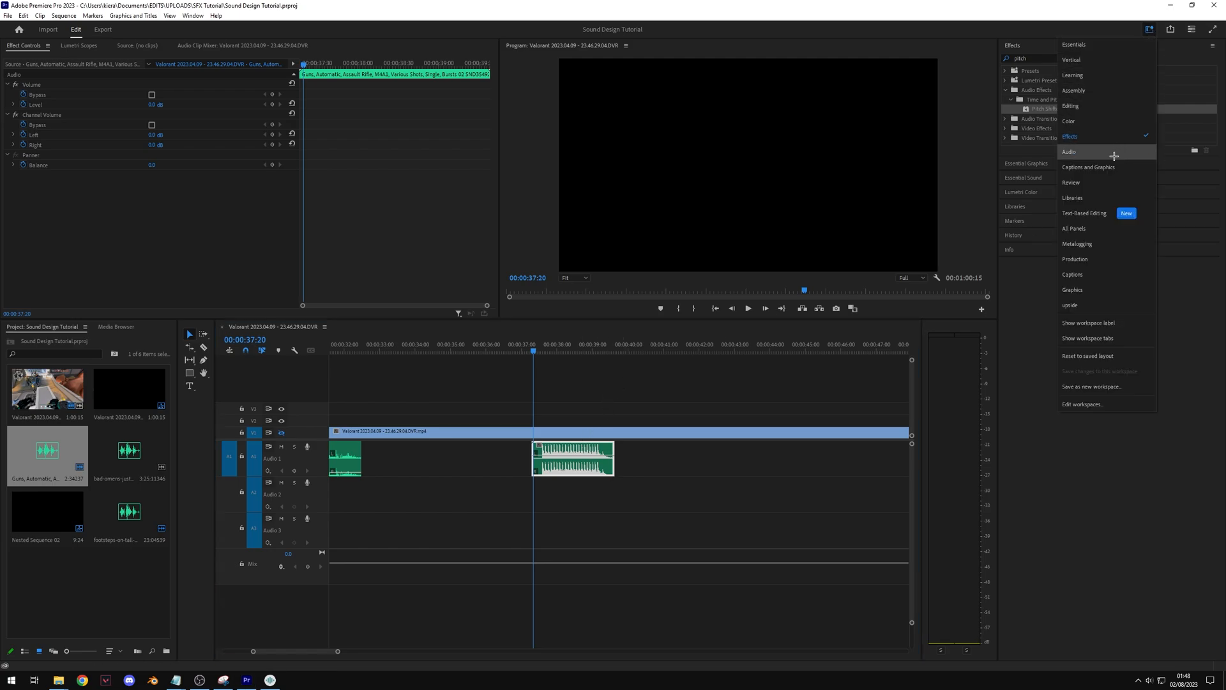
click(1069, 152)
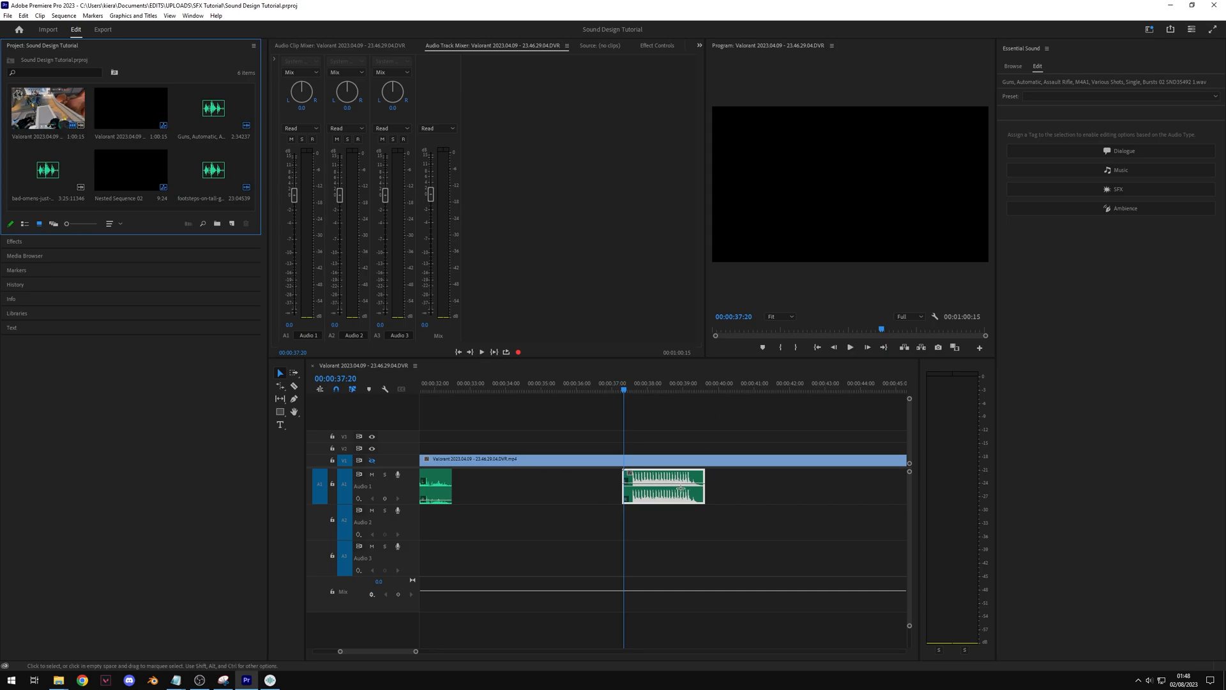
Step: Try copying the gun clip onto a new Audio 4 track, and undo the copy
alt+drag(664, 490, 444, 618)
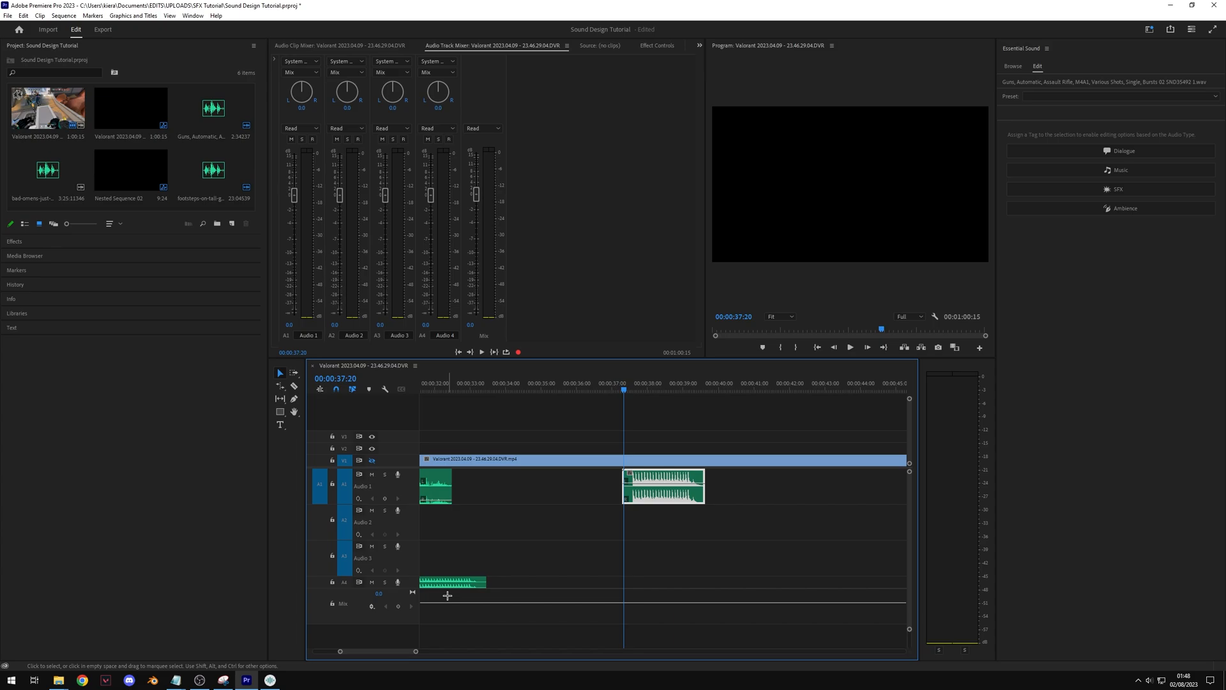
key(ctrl+z)
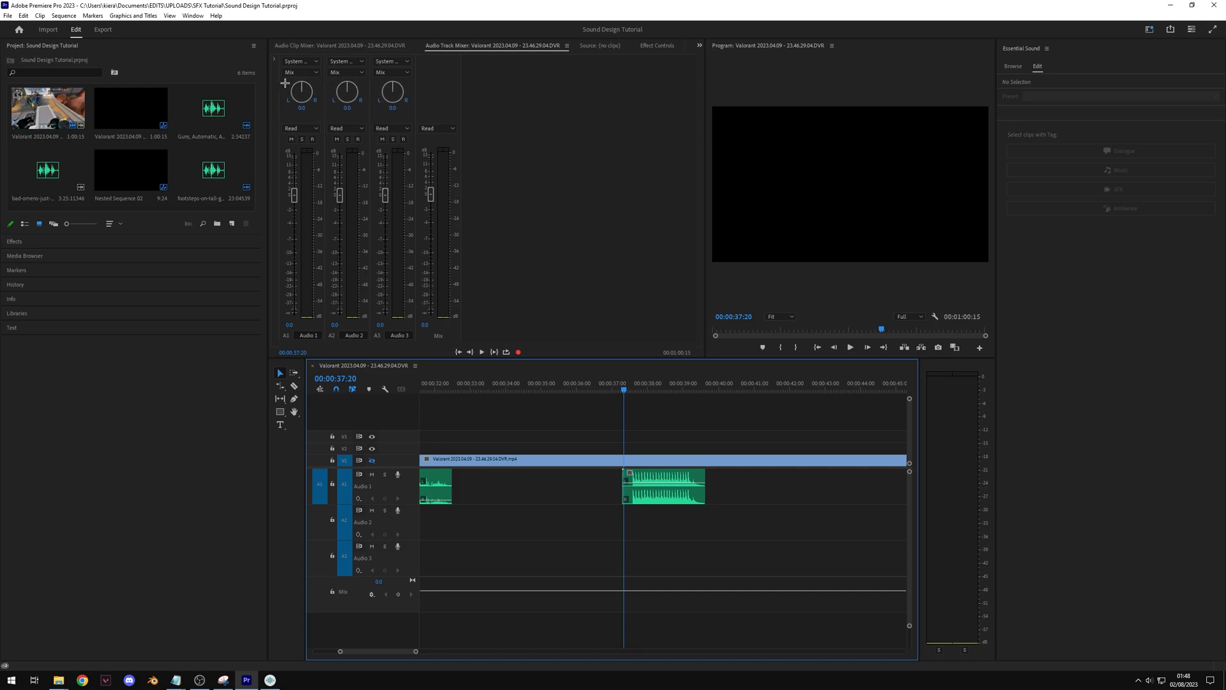
Step: Show the effect slots in the Audio Track Mixer and add Studio Reverb to Audio 1
click(274, 58)
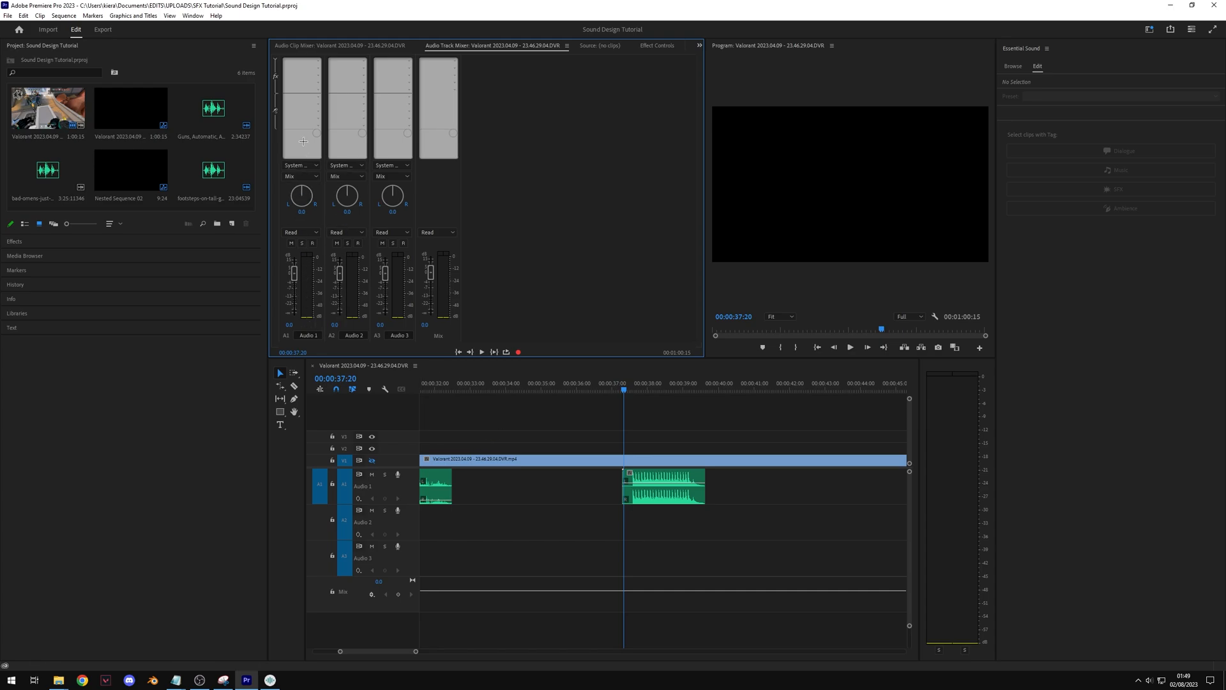
click(318, 60)
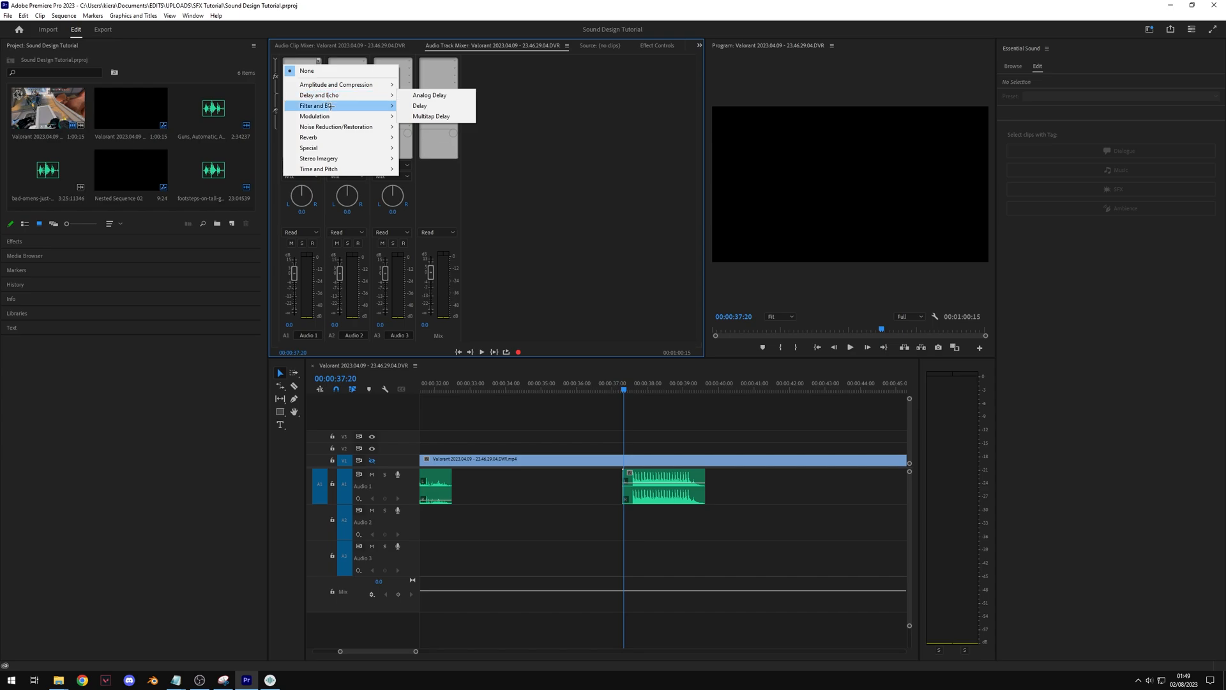
mouse_move(333, 127)
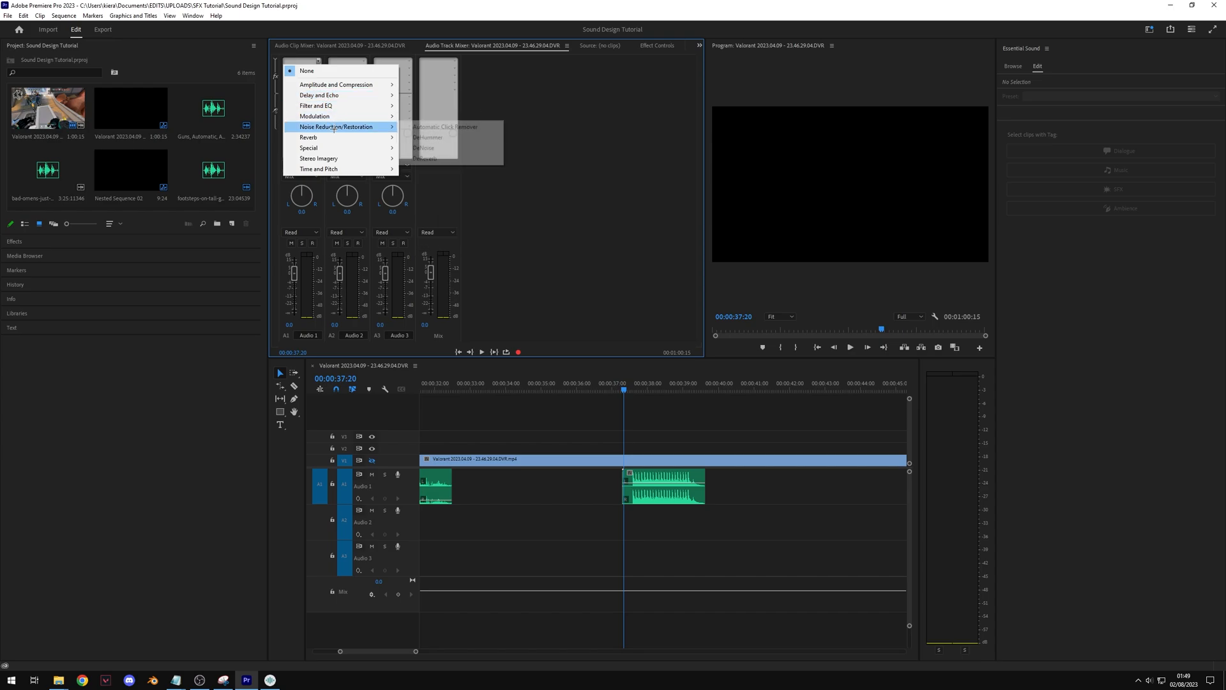
mouse_move(329, 159)
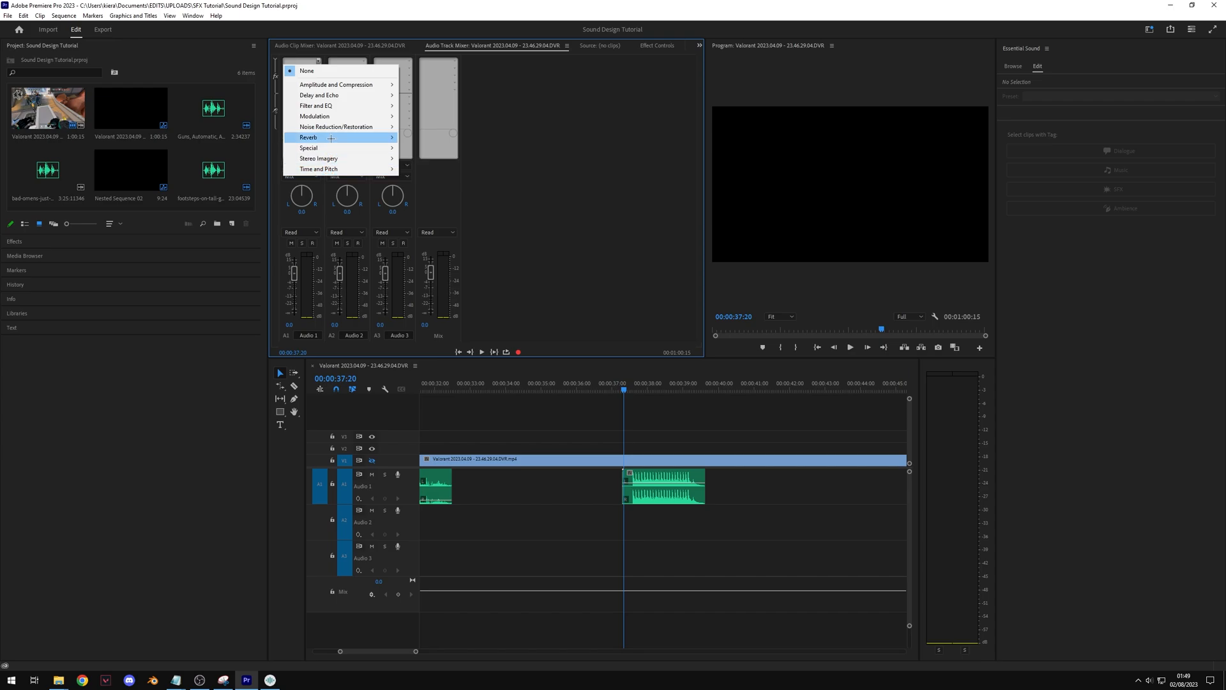
mouse_move(377, 106)
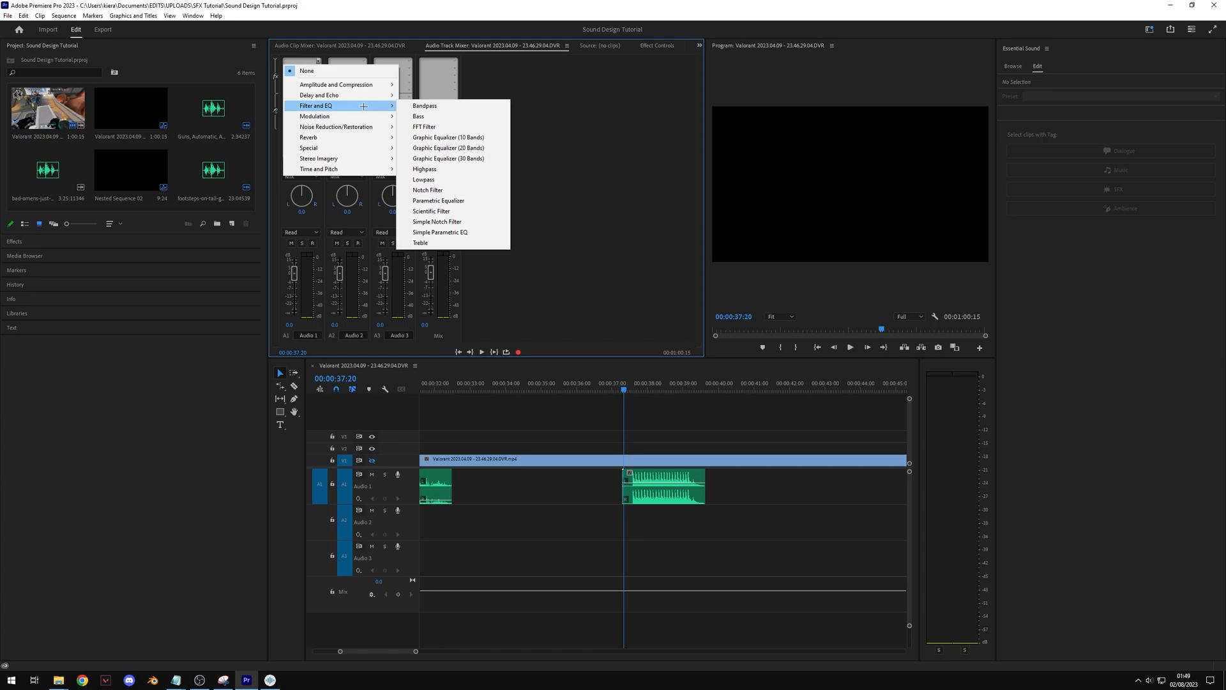
mouse_move(380, 137)
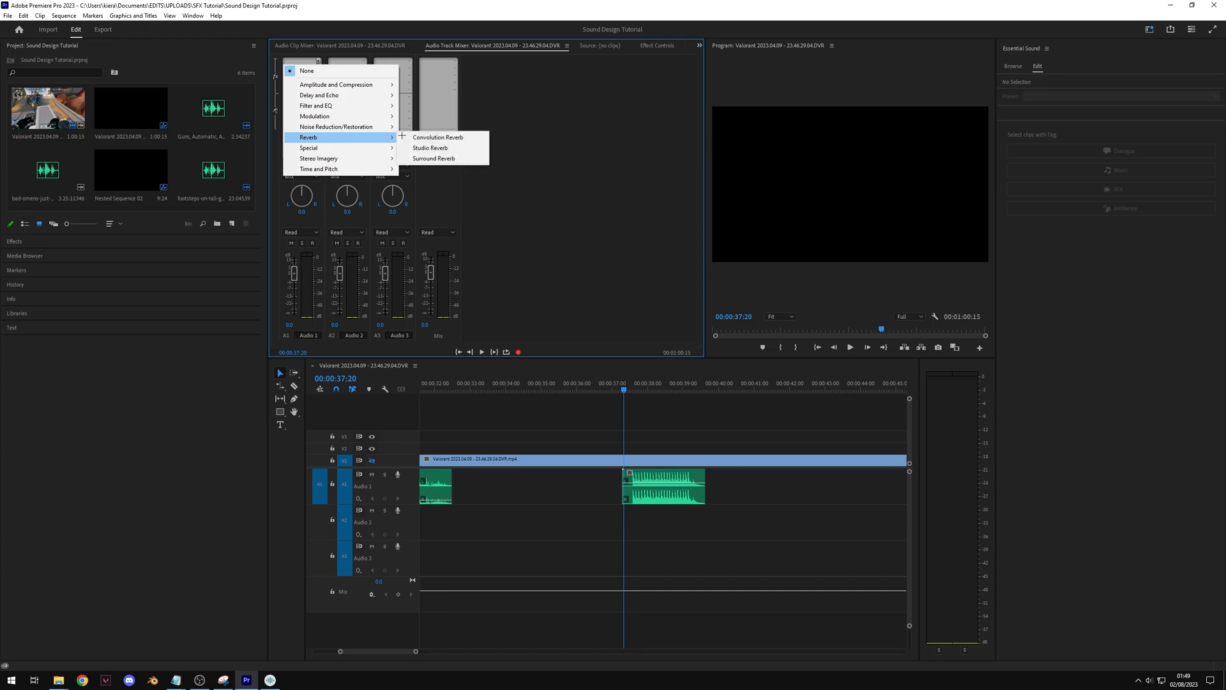
click(436, 147)
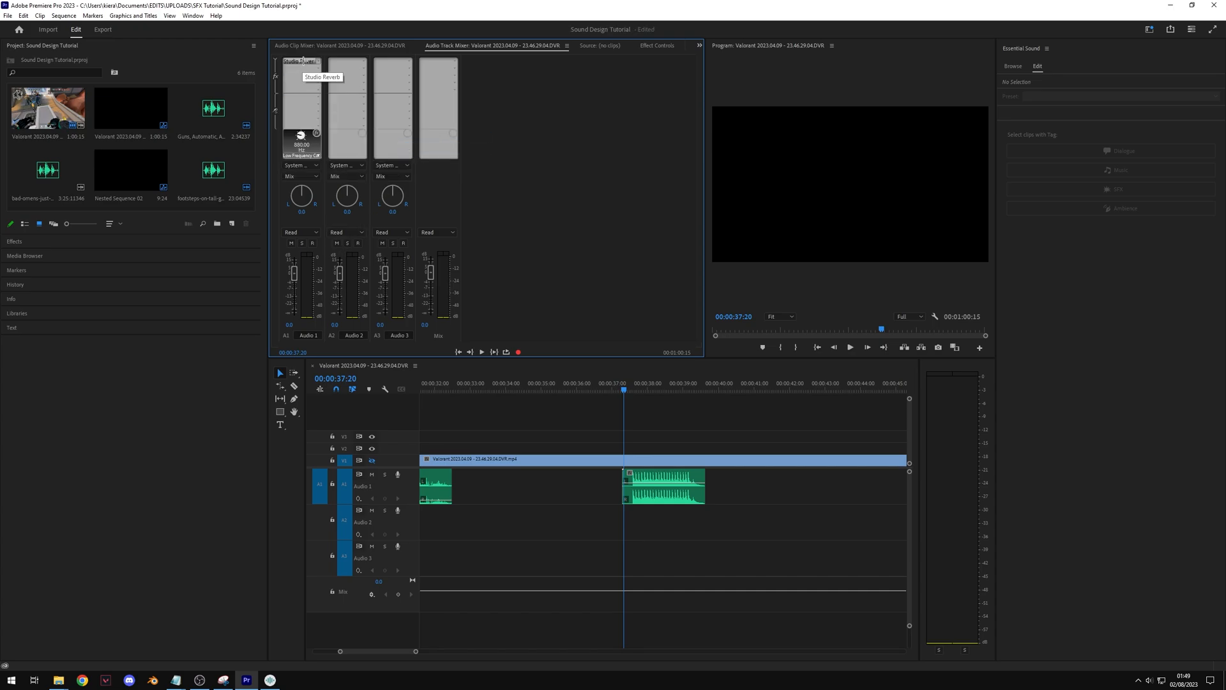
Step: Increase the Room Size in Audio 1's Studio Reverb settings and close the effect editor
double_click(303, 60)
drag(635, 235, 621, 210)
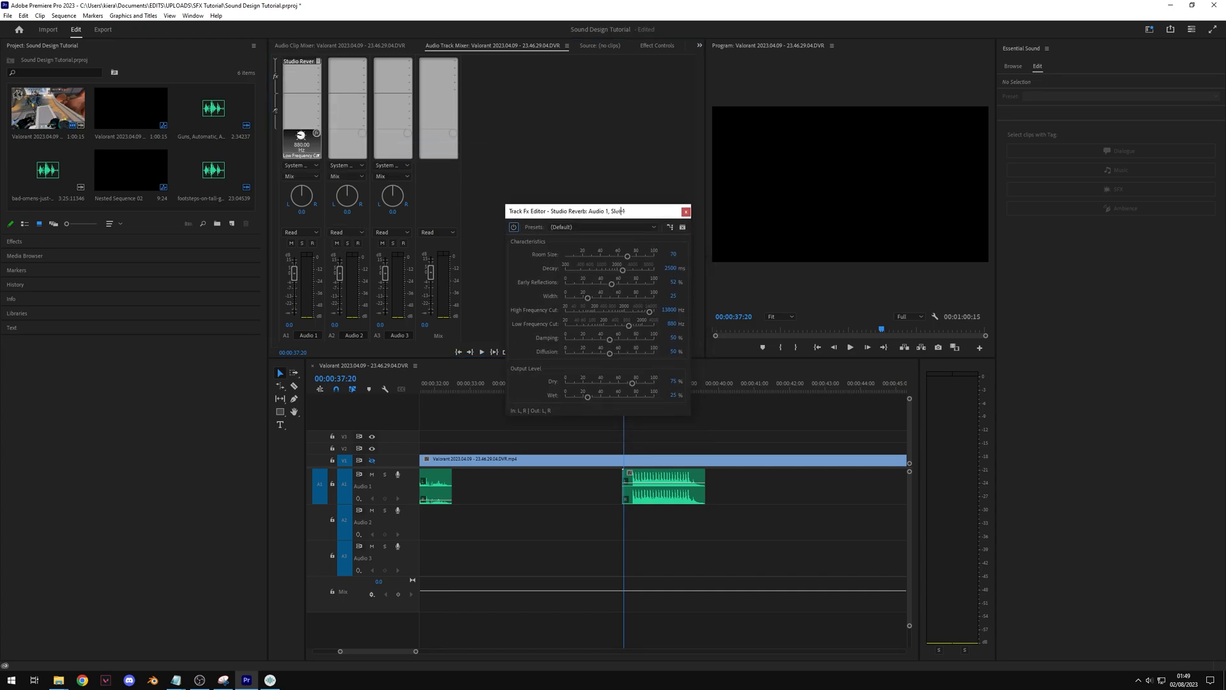
mouse_move(627, 256)
mouse_down()
mouse_move(637, 256)
mouse_move(627, 270)
mouse_move(646, 270)
mouse_up()
click(685, 211)
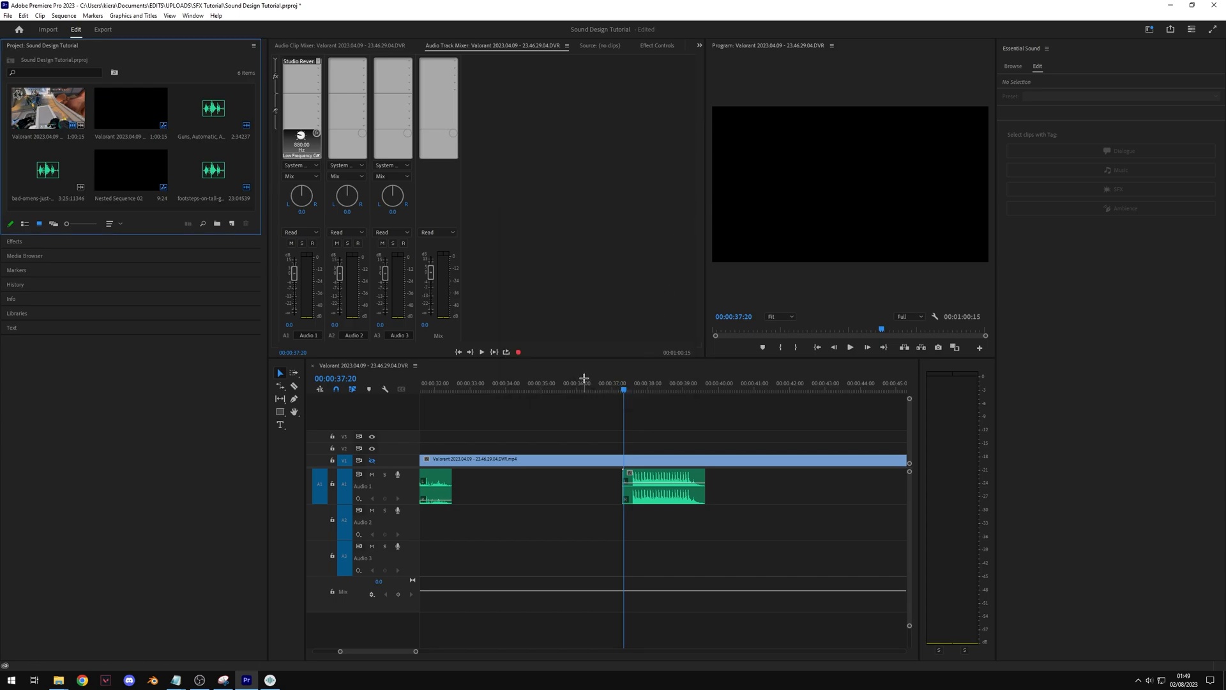
Step: Play the gun clip on Audio 1 from 00:00:36:54 to hear the track reverb
click(581, 385)
scroll(599, 522, down, 2)
click(550, 384)
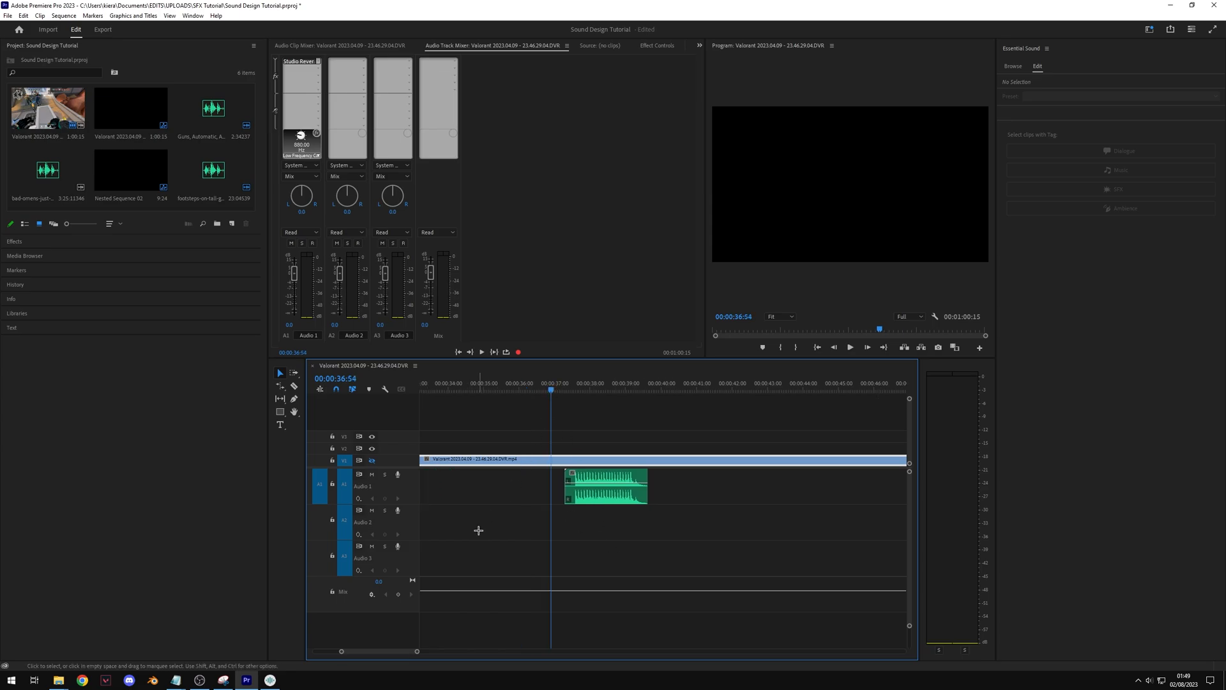
key(space)
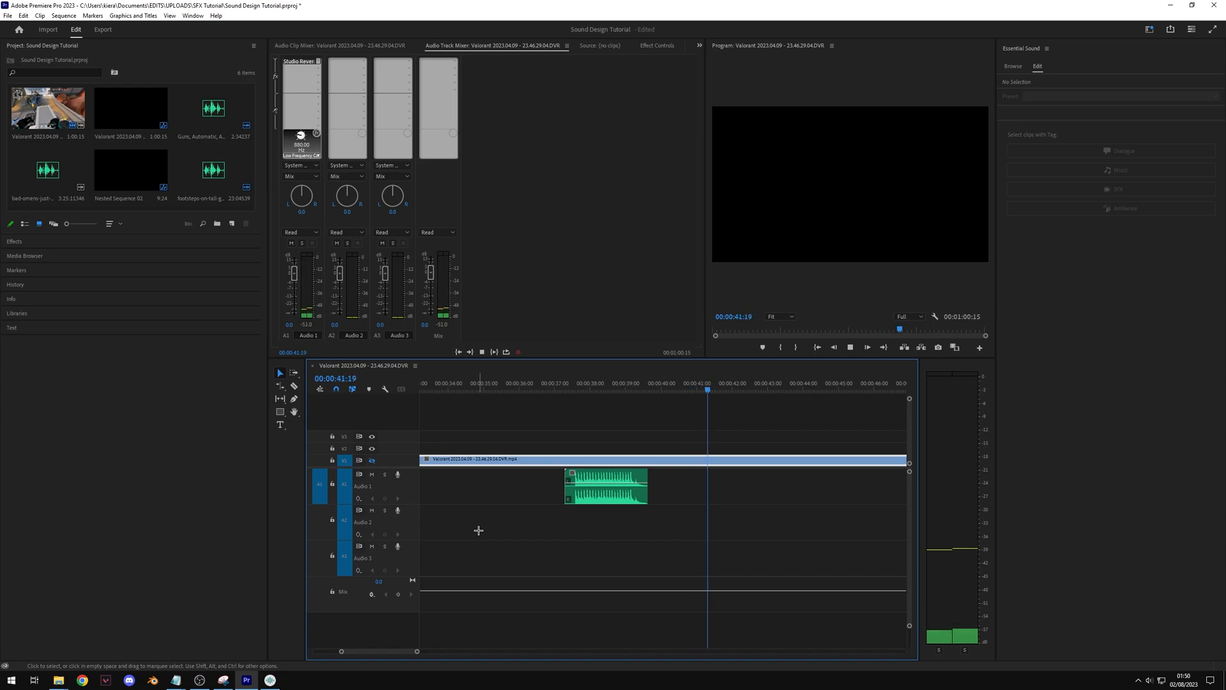
key(space)
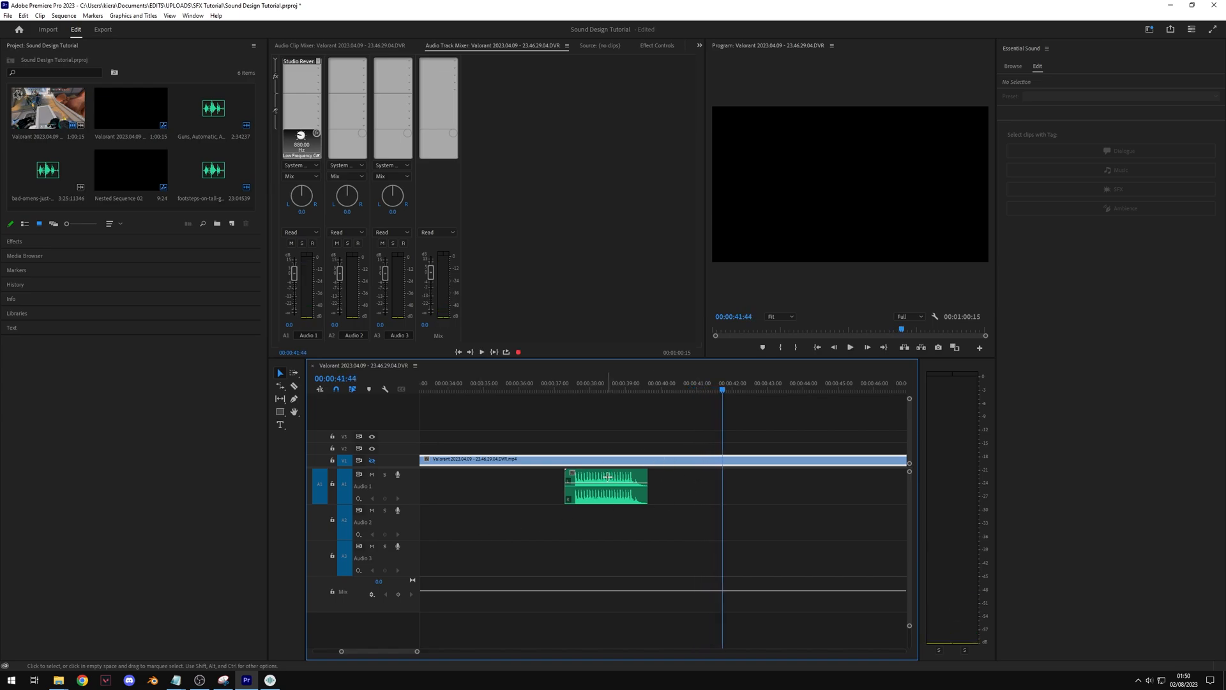
Step: Move the gun clip down to Audio 2 and play it from 00:00:37:06 to compare it without the track reverb
drag(610, 485, 610, 522)
click(560, 385)
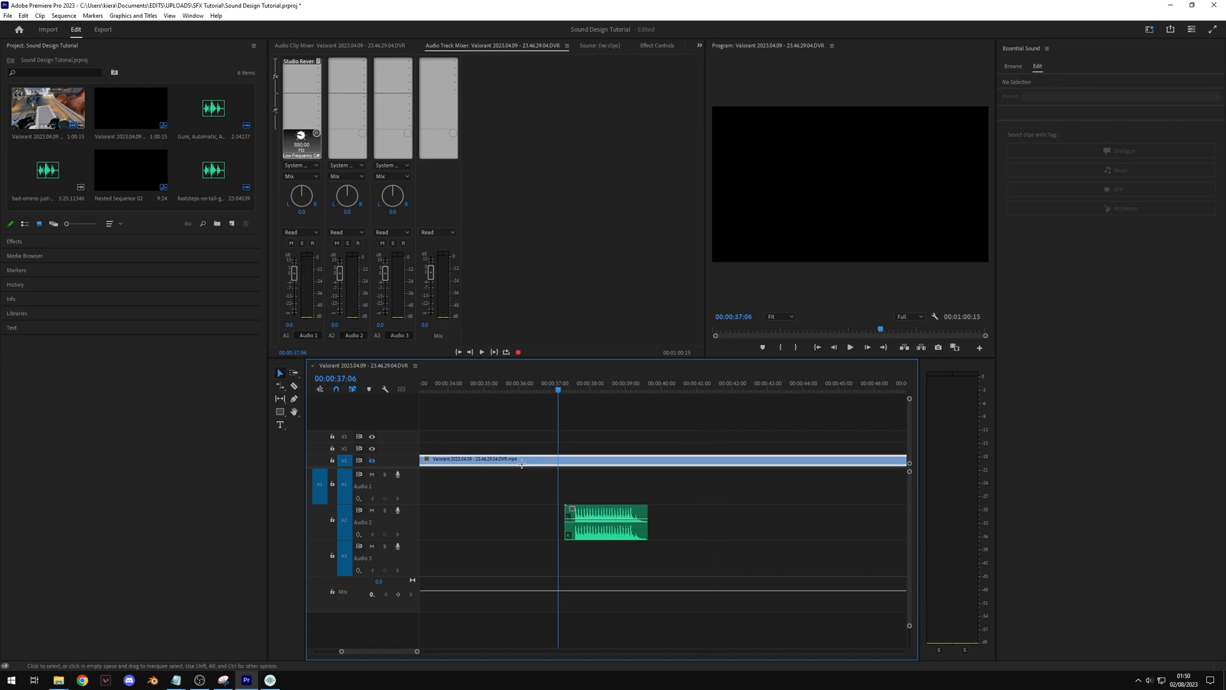
key(space)
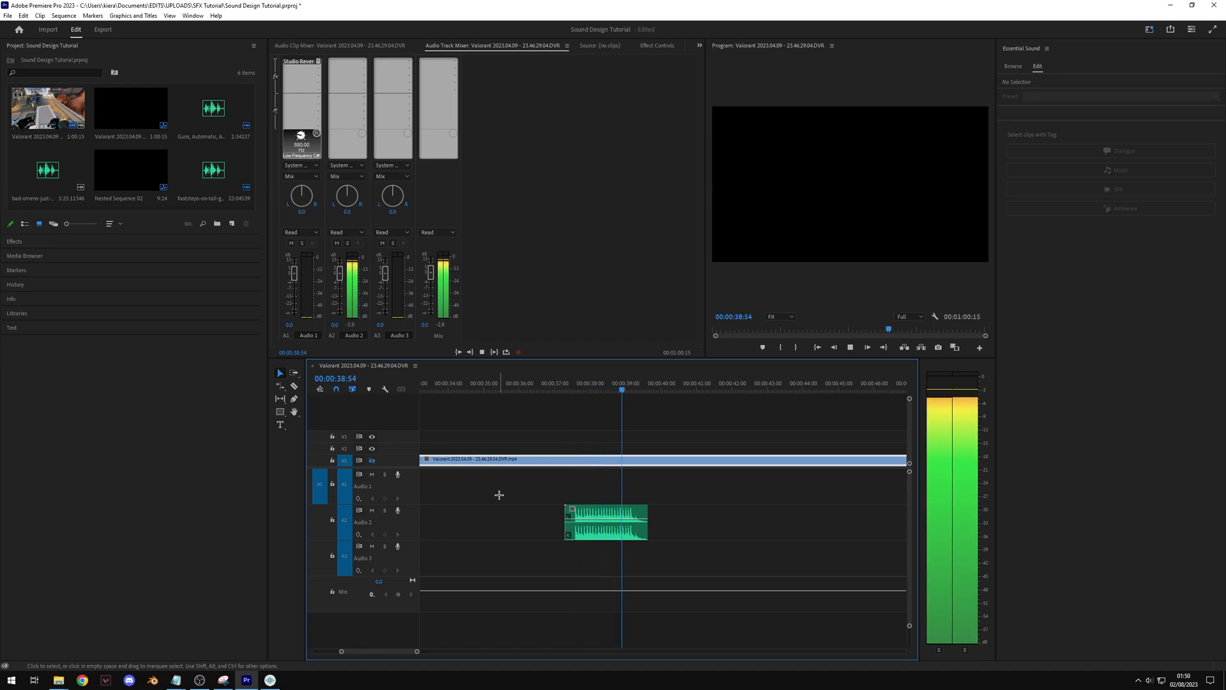
key(space)
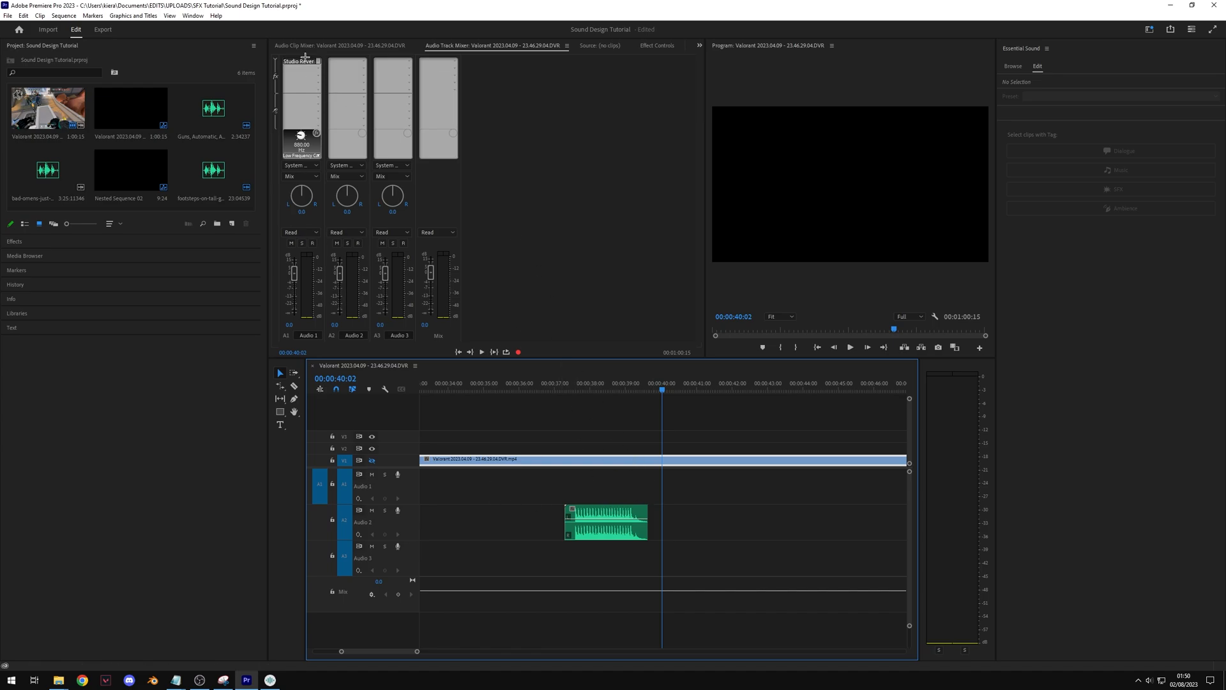
click(319, 68)
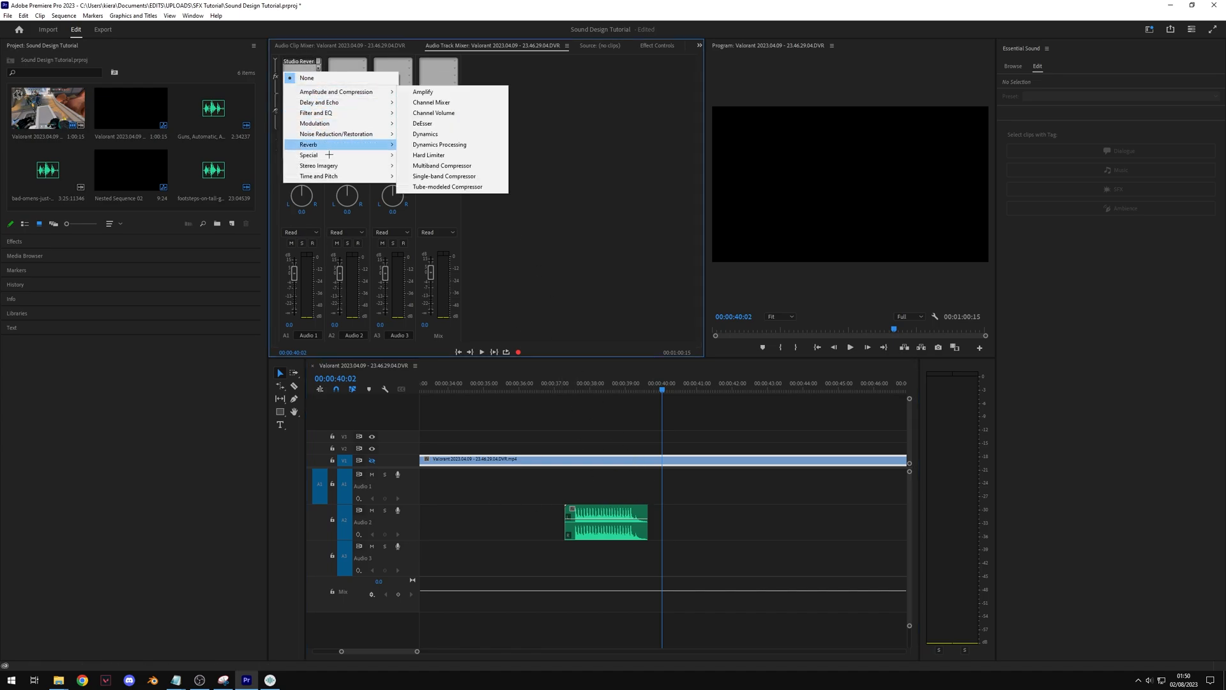
click(560, 239)
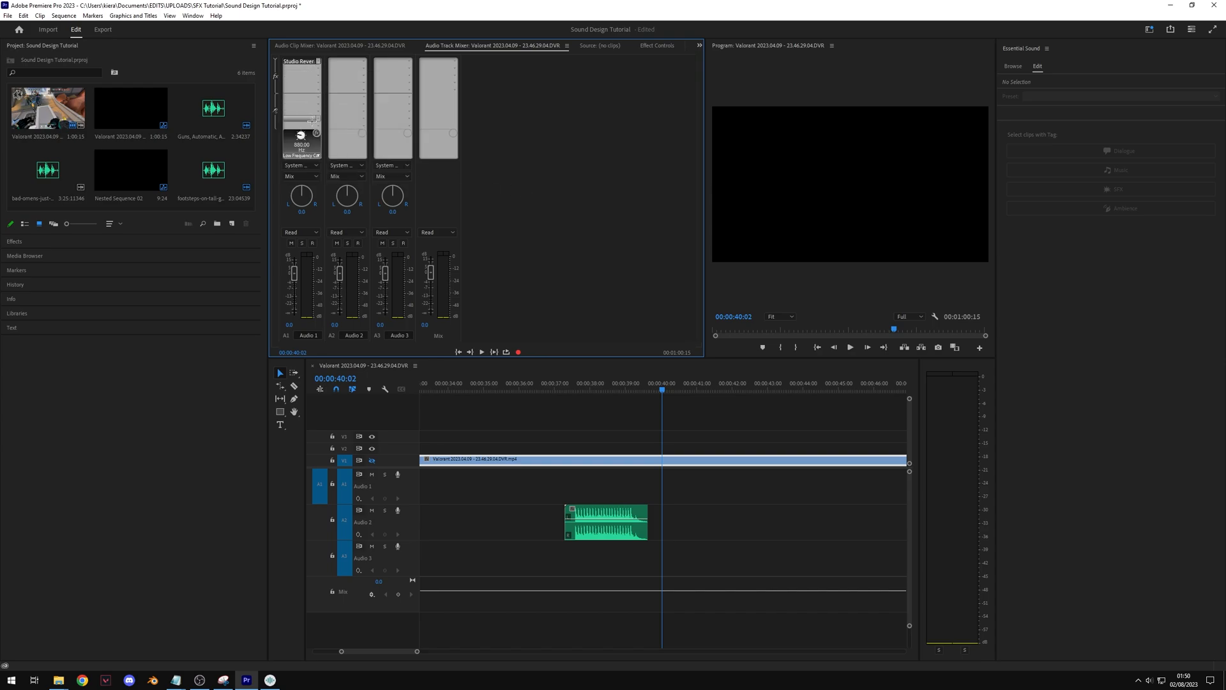
Step: Move the gun clip from Audio 2 back up to Audio 1 and play it to hear the track reverb
drag(606, 522, 606, 486)
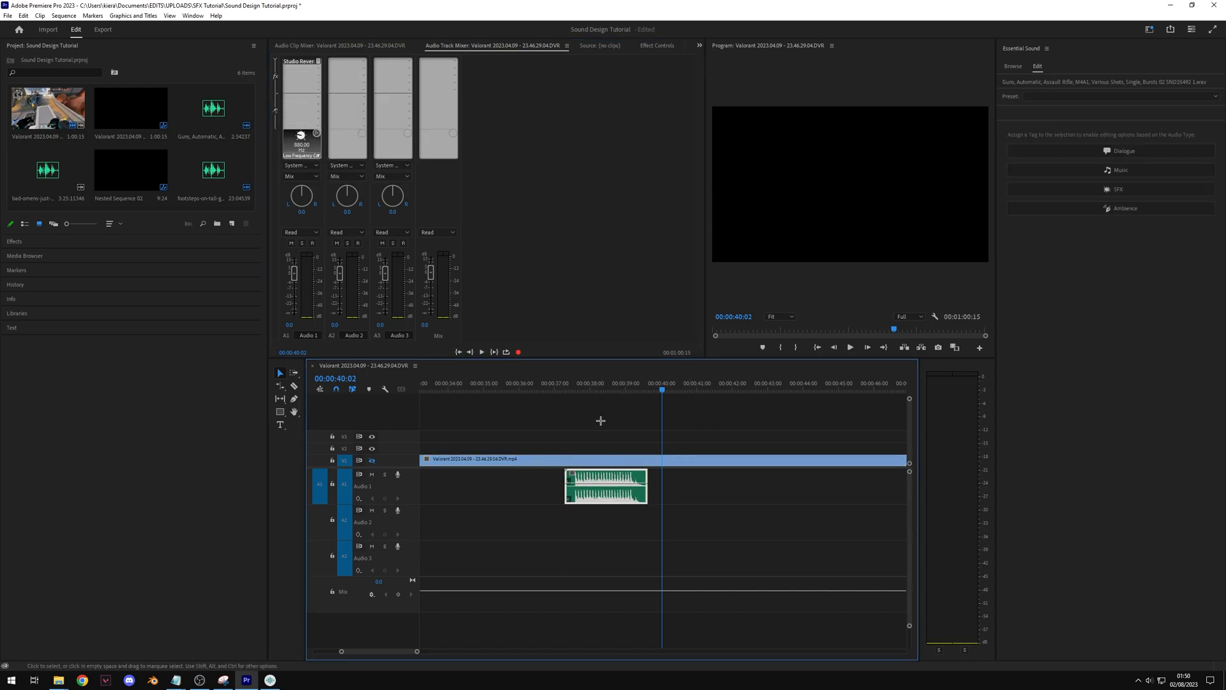
key(minus)
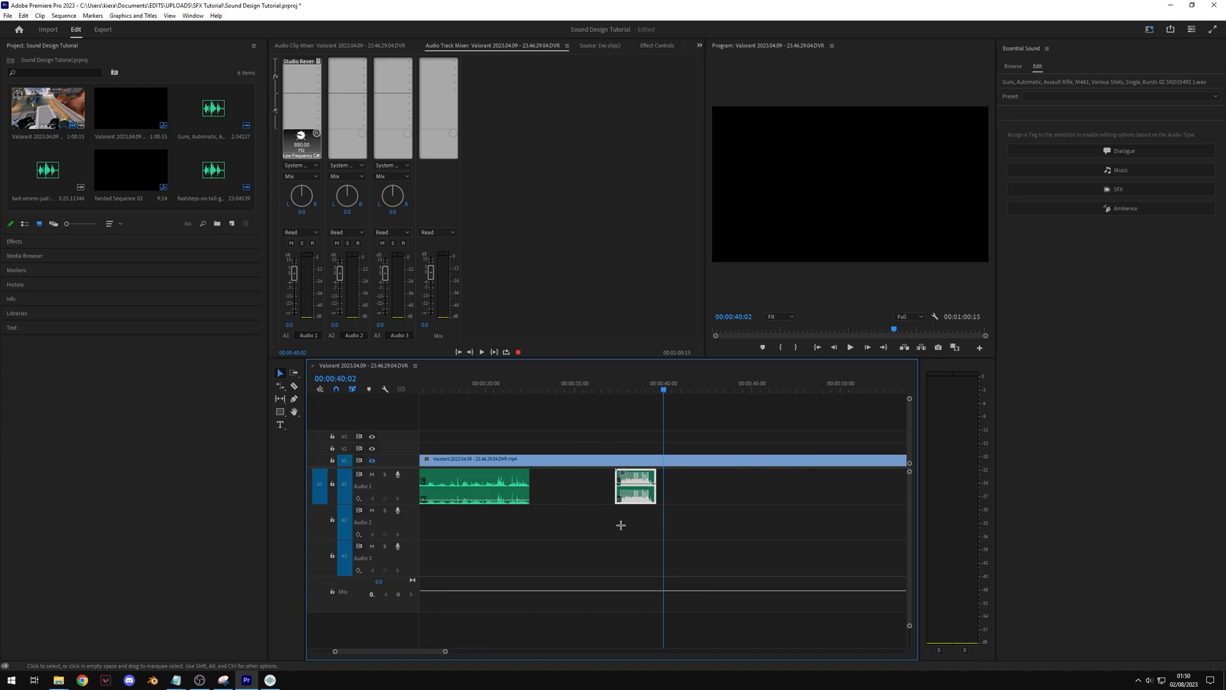
key(equal)
click(586, 384)
key(space)
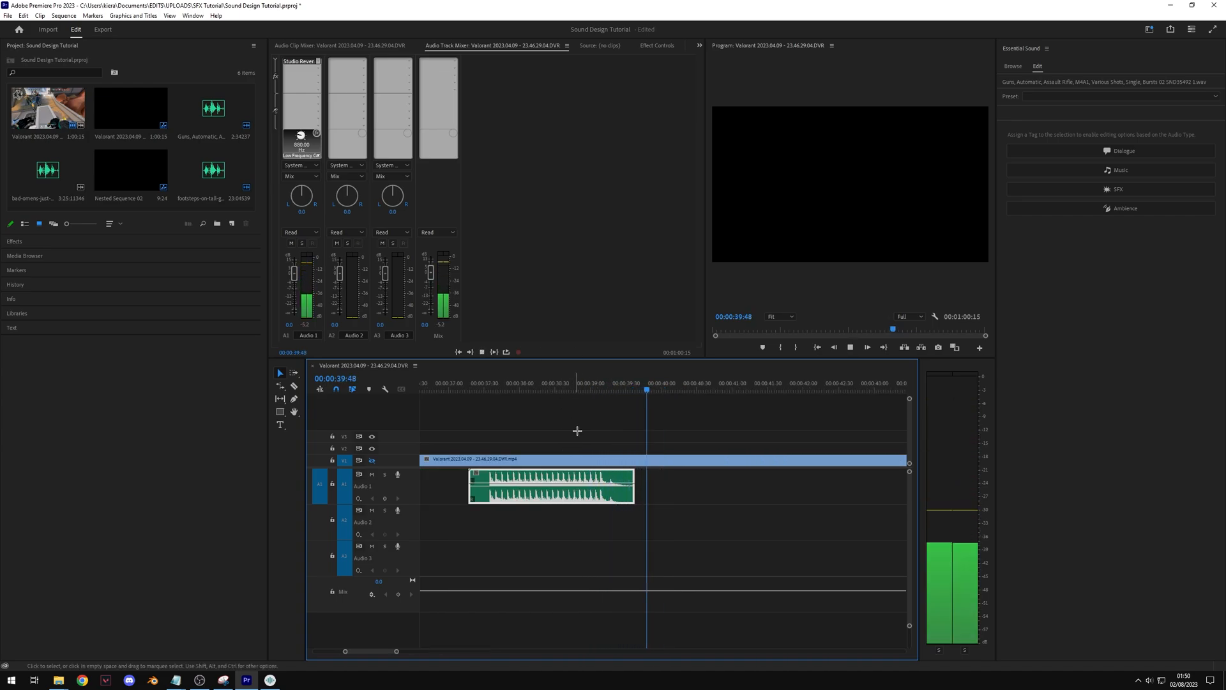
key(space)
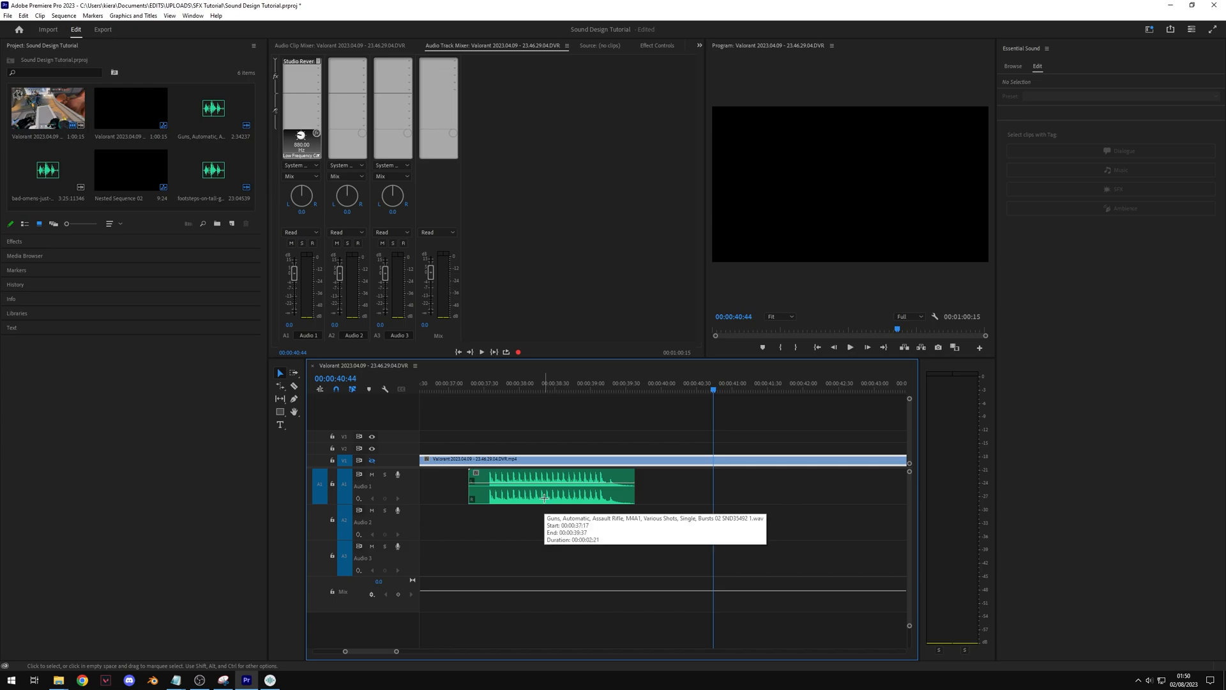
key(minus)
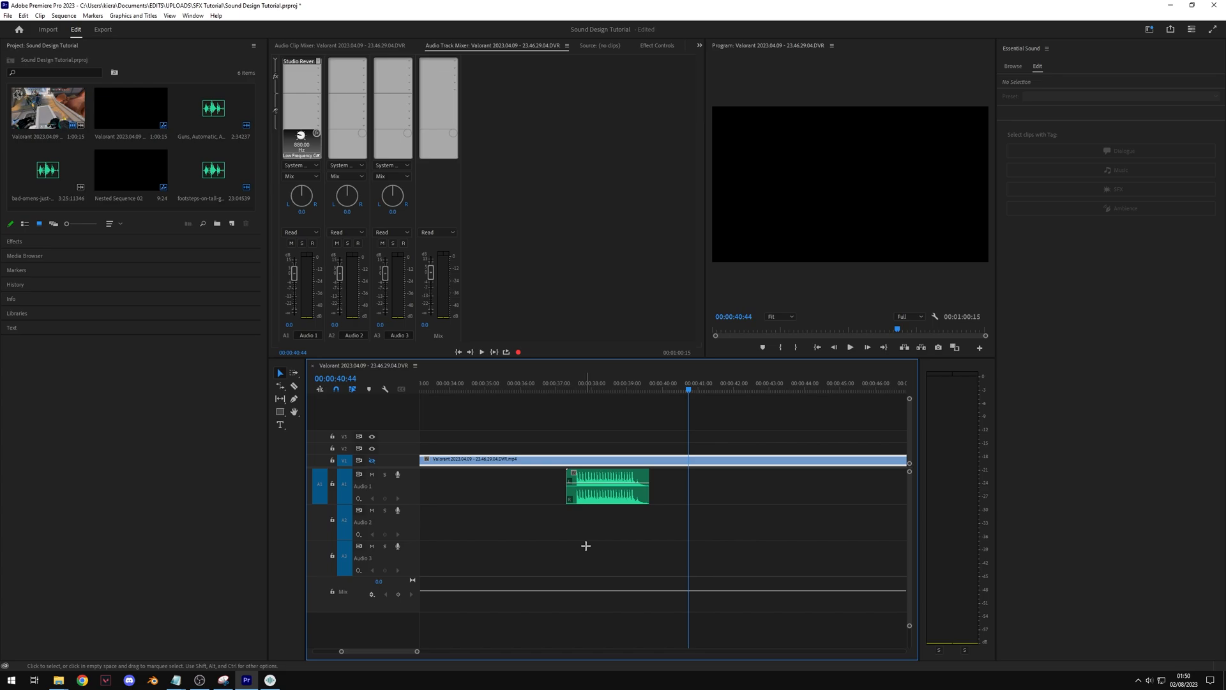
key(minus)
key(minus)
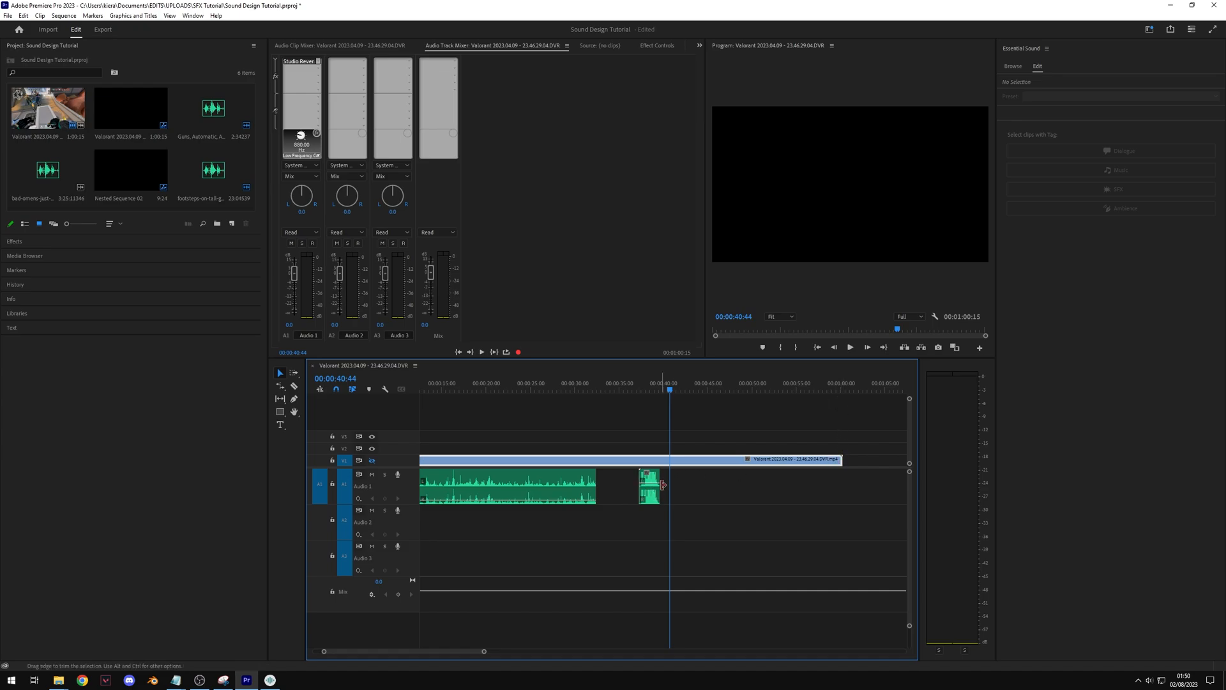
key(equal)
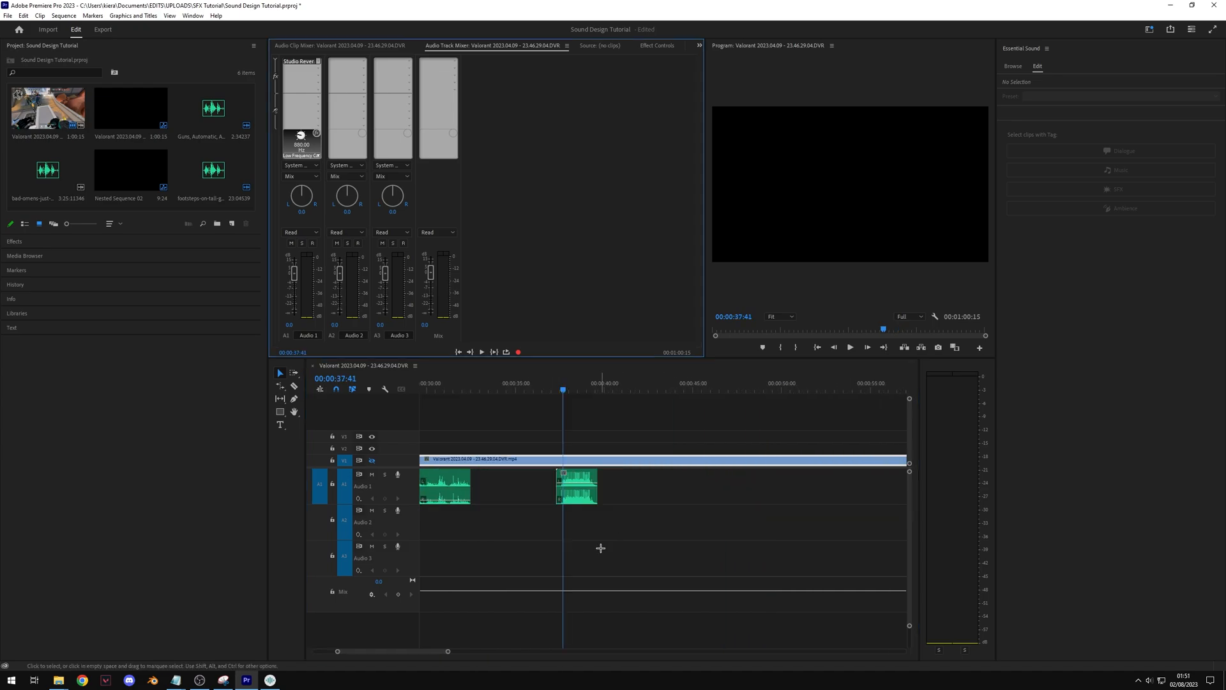